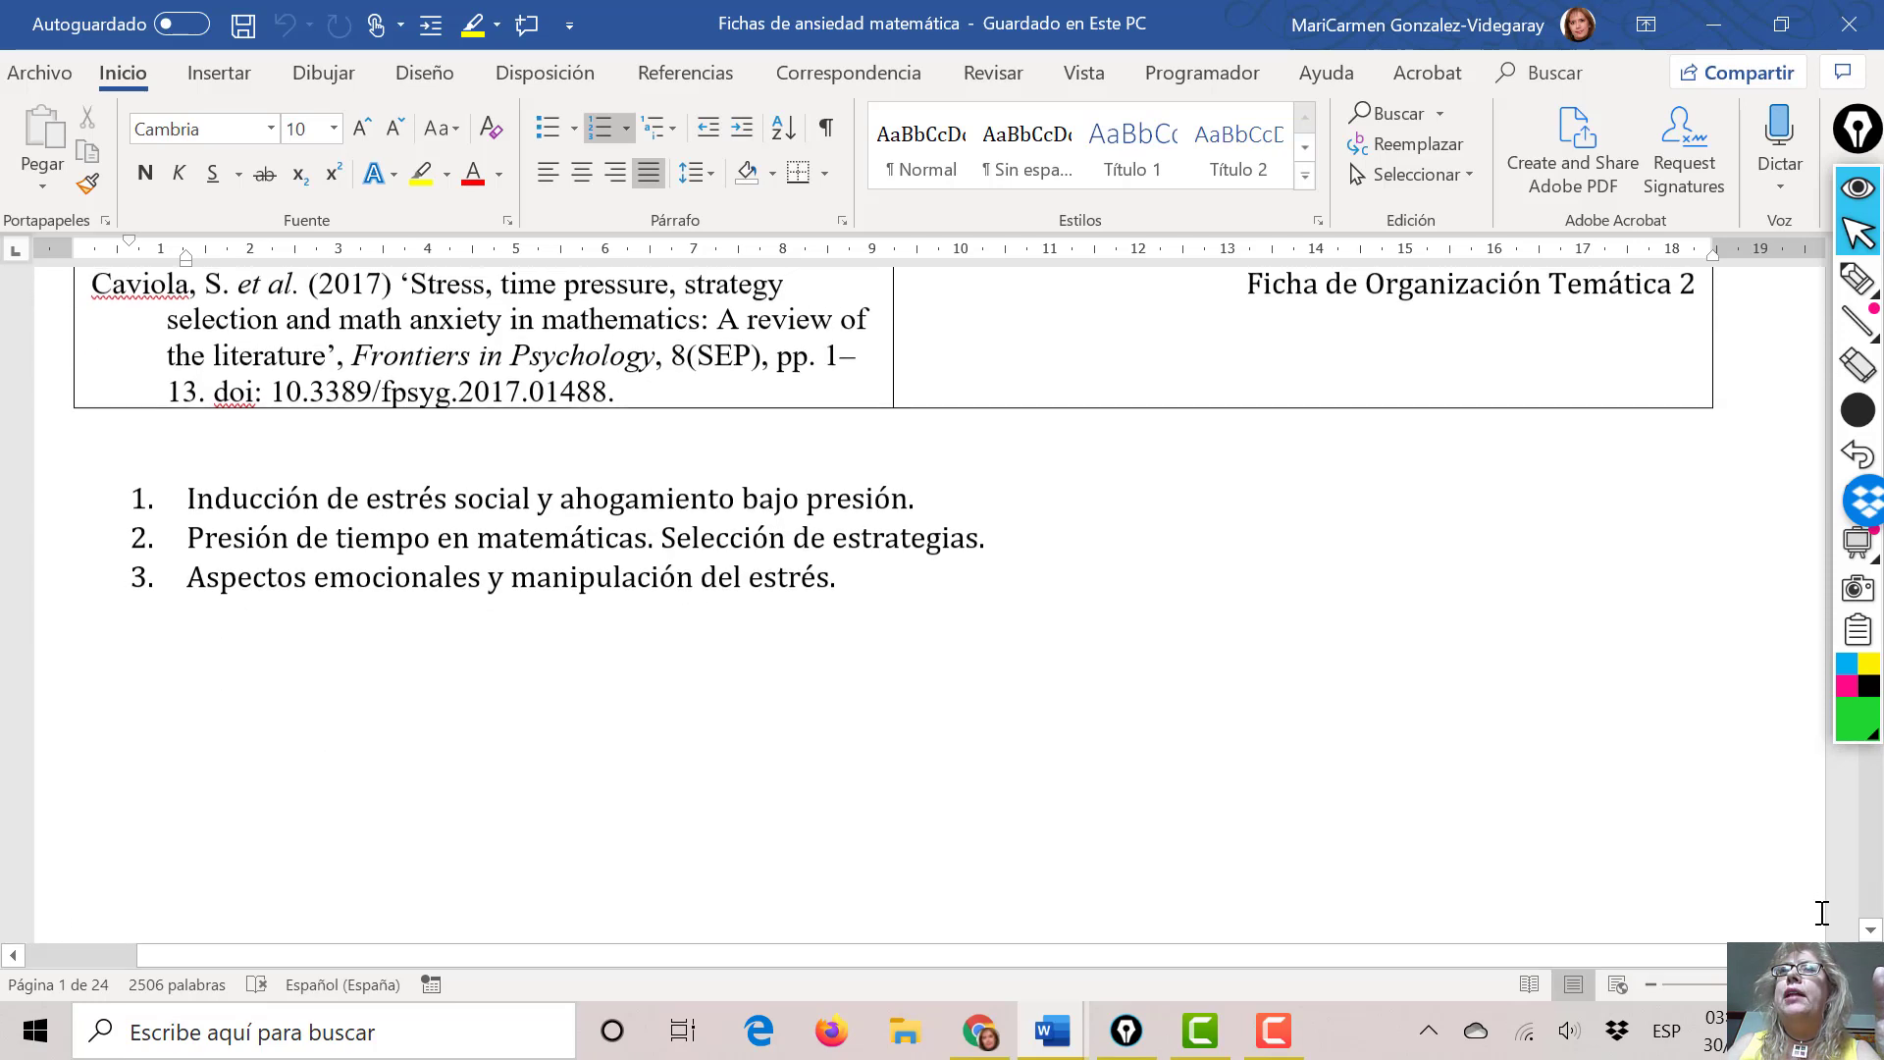
- Review the thematic organization cards and work cards in the Fichas de ansiedad matemática document, ending at Ficha de Organización Temática 1
scroll(1823, 913, "down", 5)
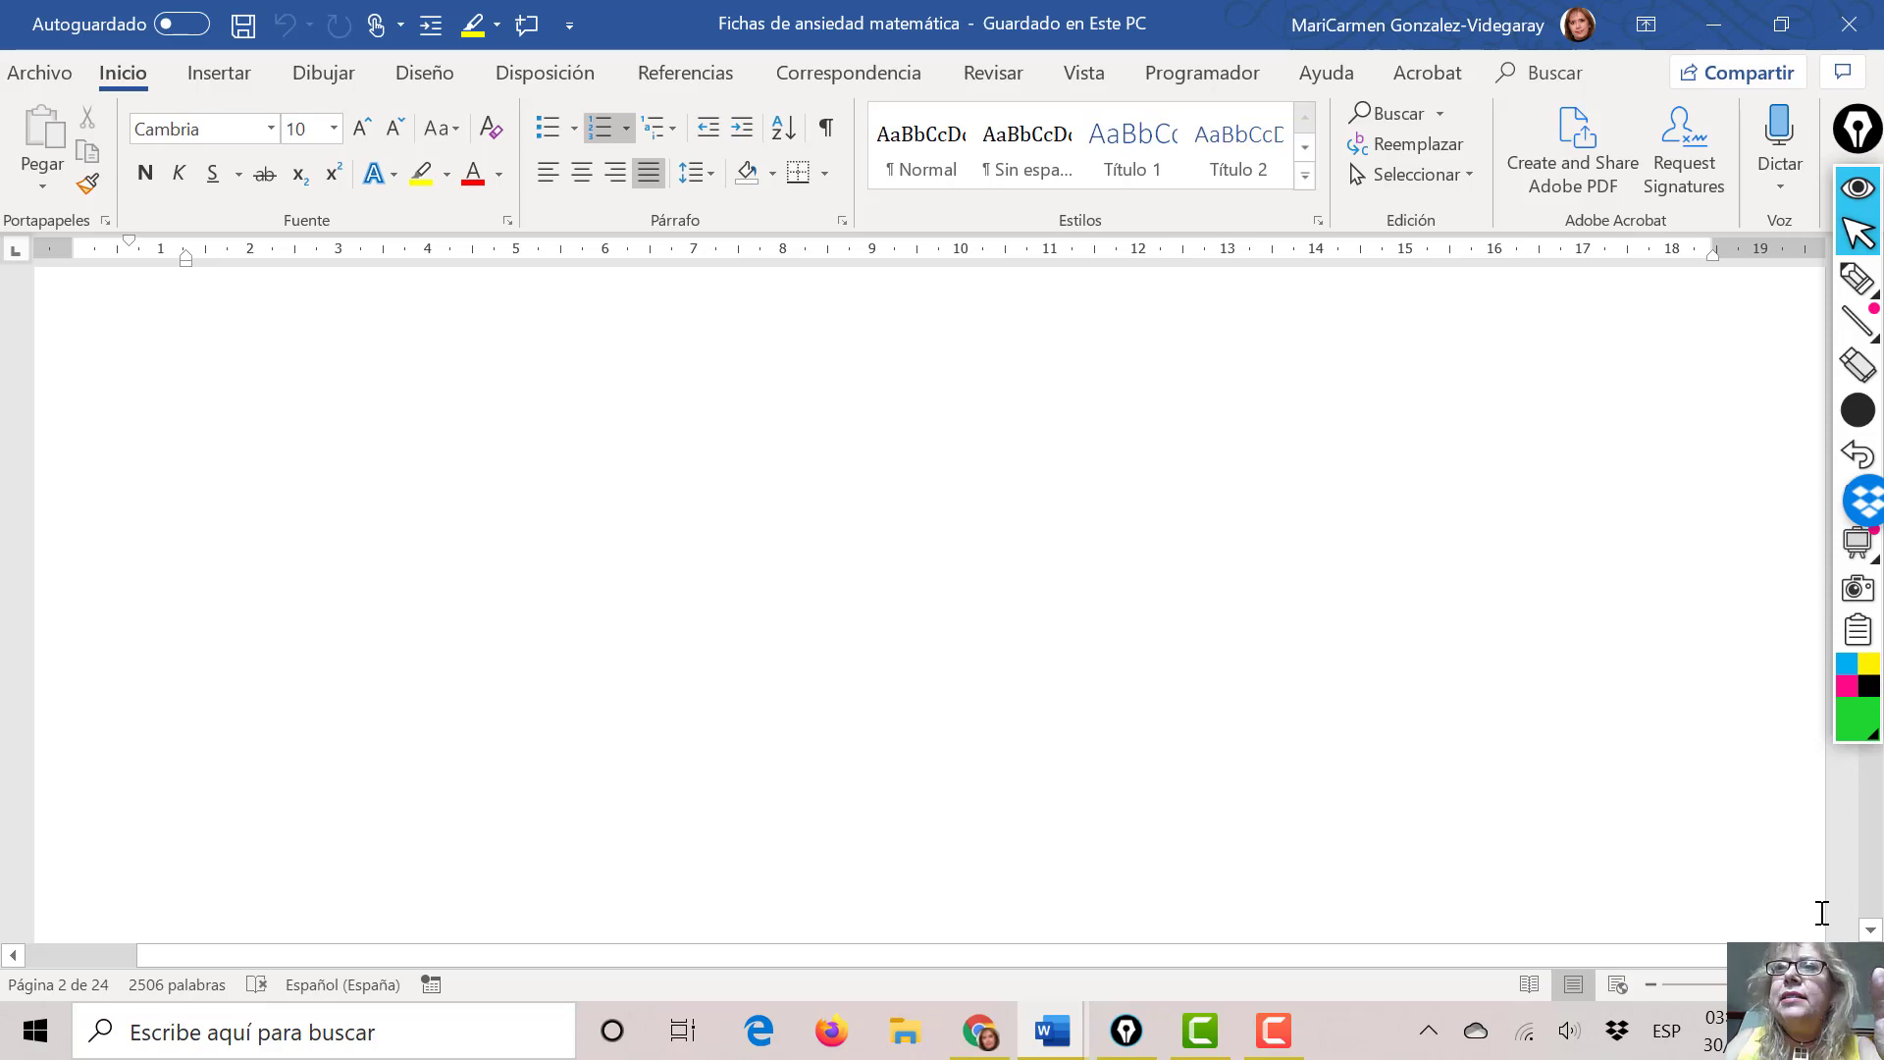
scroll(1823, 913, "down", 5)
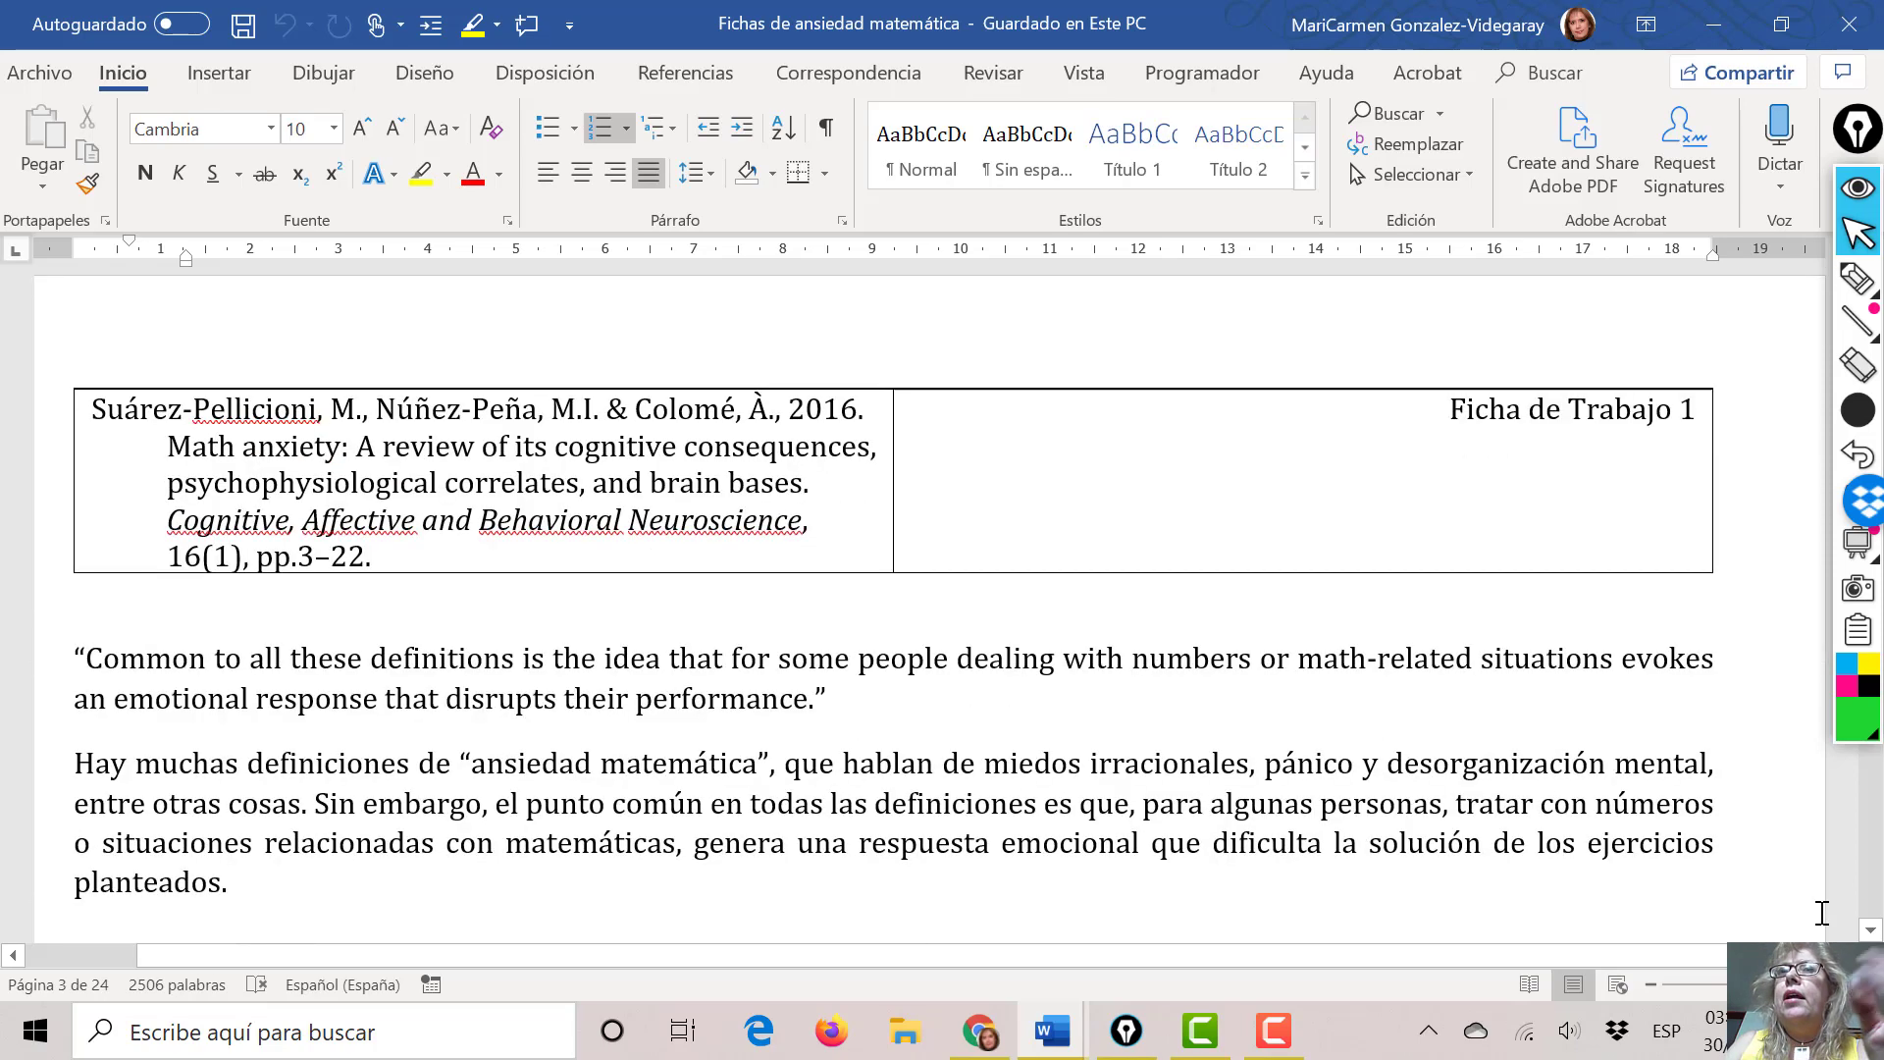
scroll(1823, 913, "down", 10)
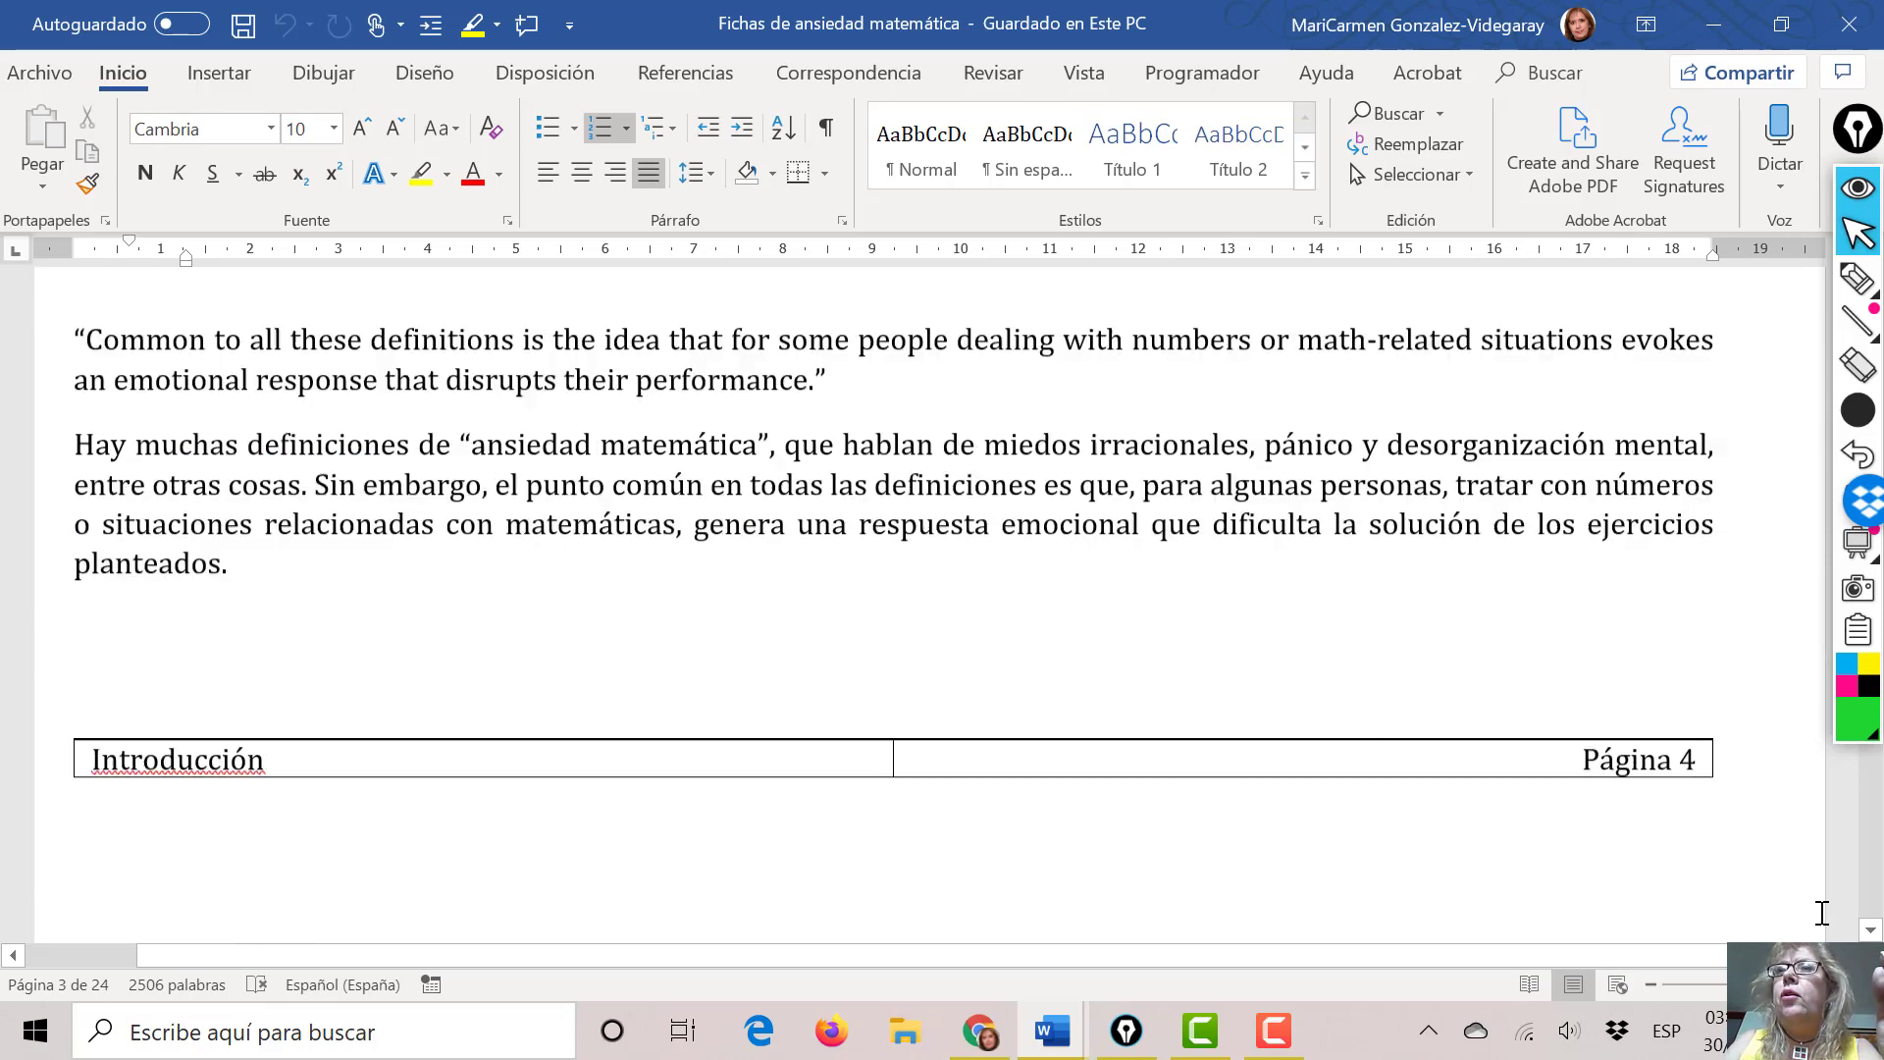
scroll(1822, 912, "down", 5)
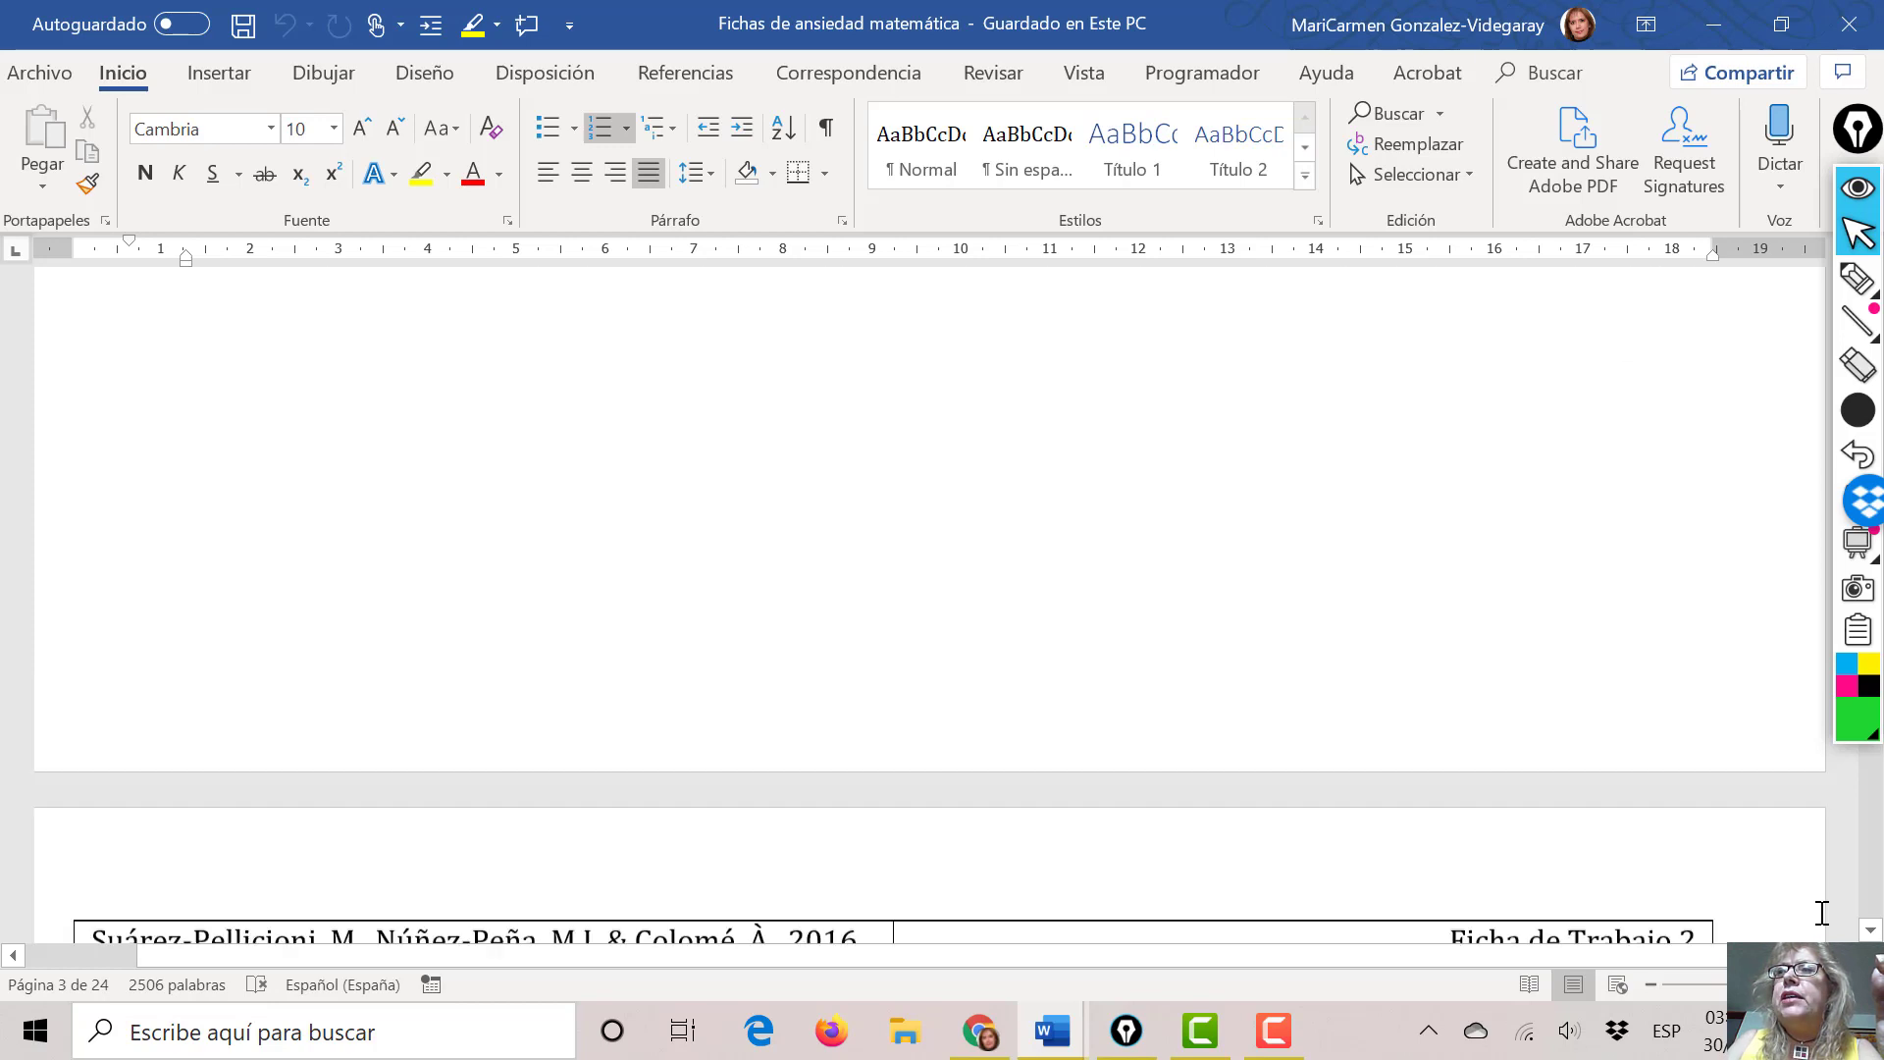
scroll(1823, 913, "down", 5)
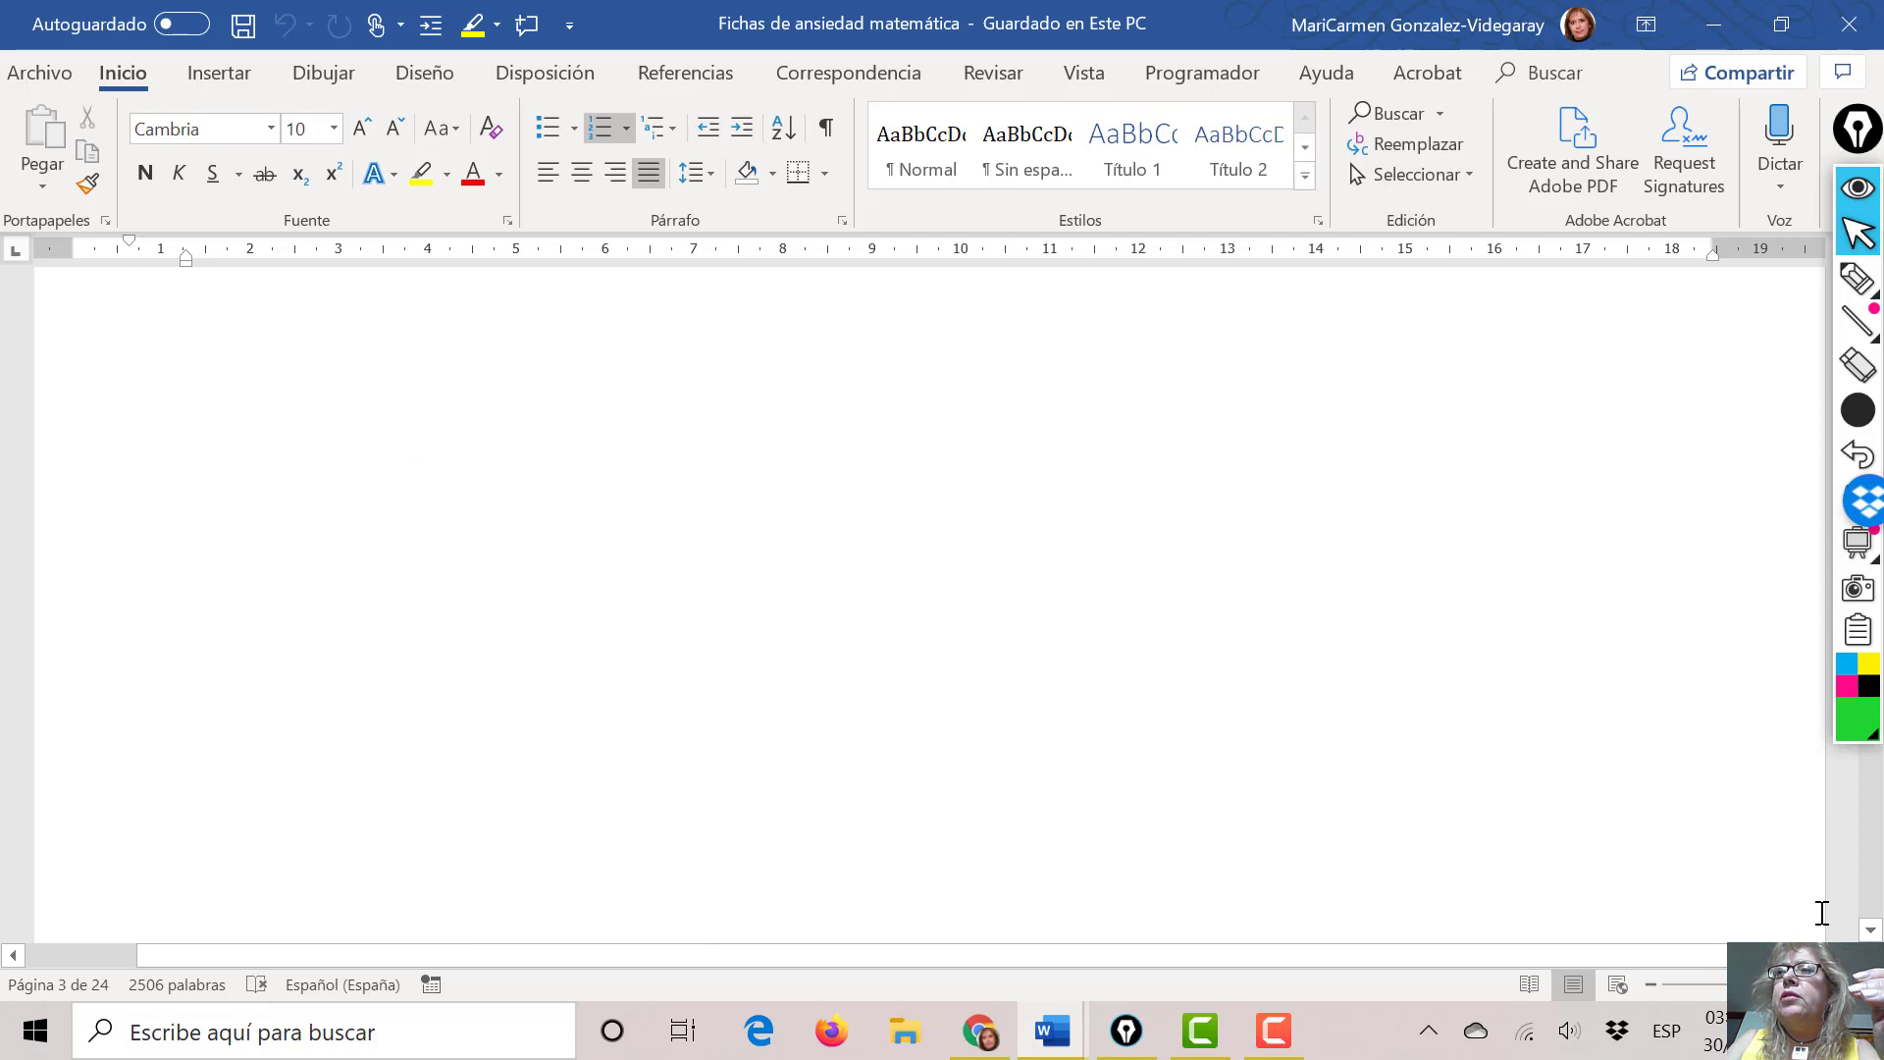
scroll(1823, 913, "down", 5)
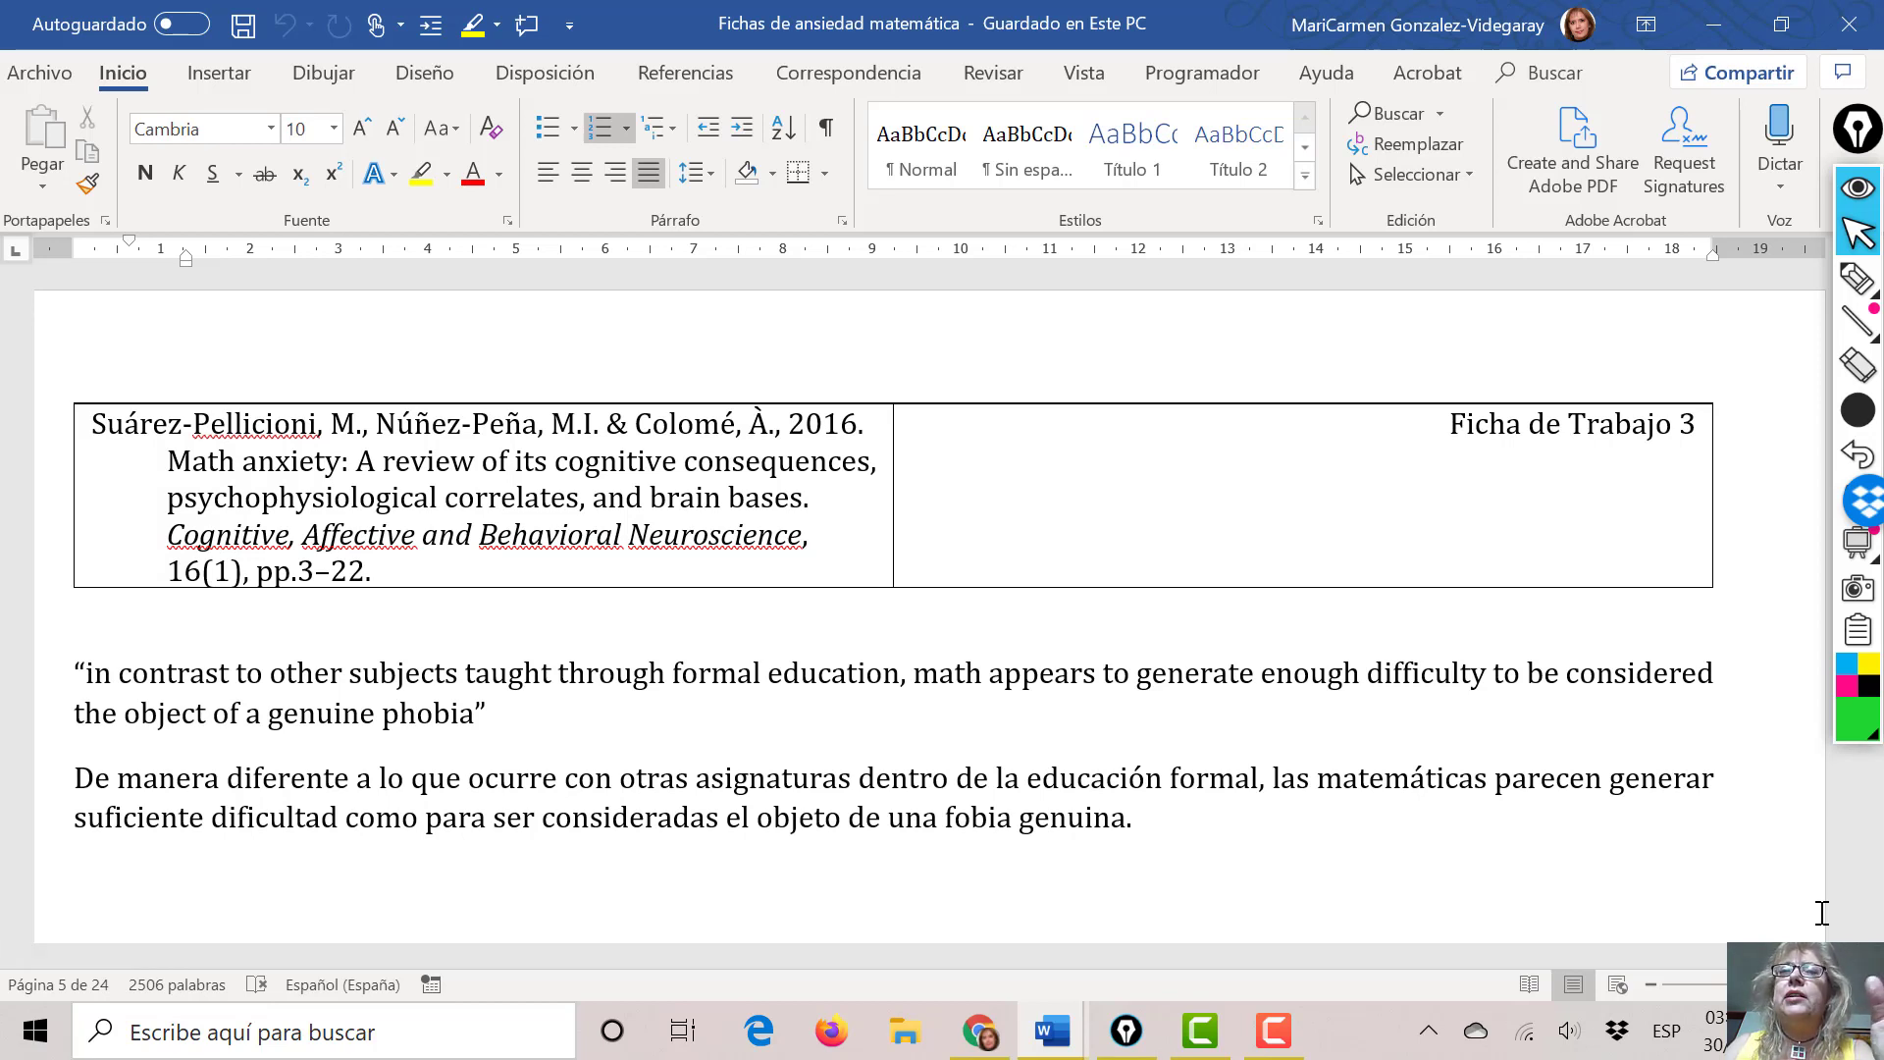
scroll(1821, 913, "up", 20)
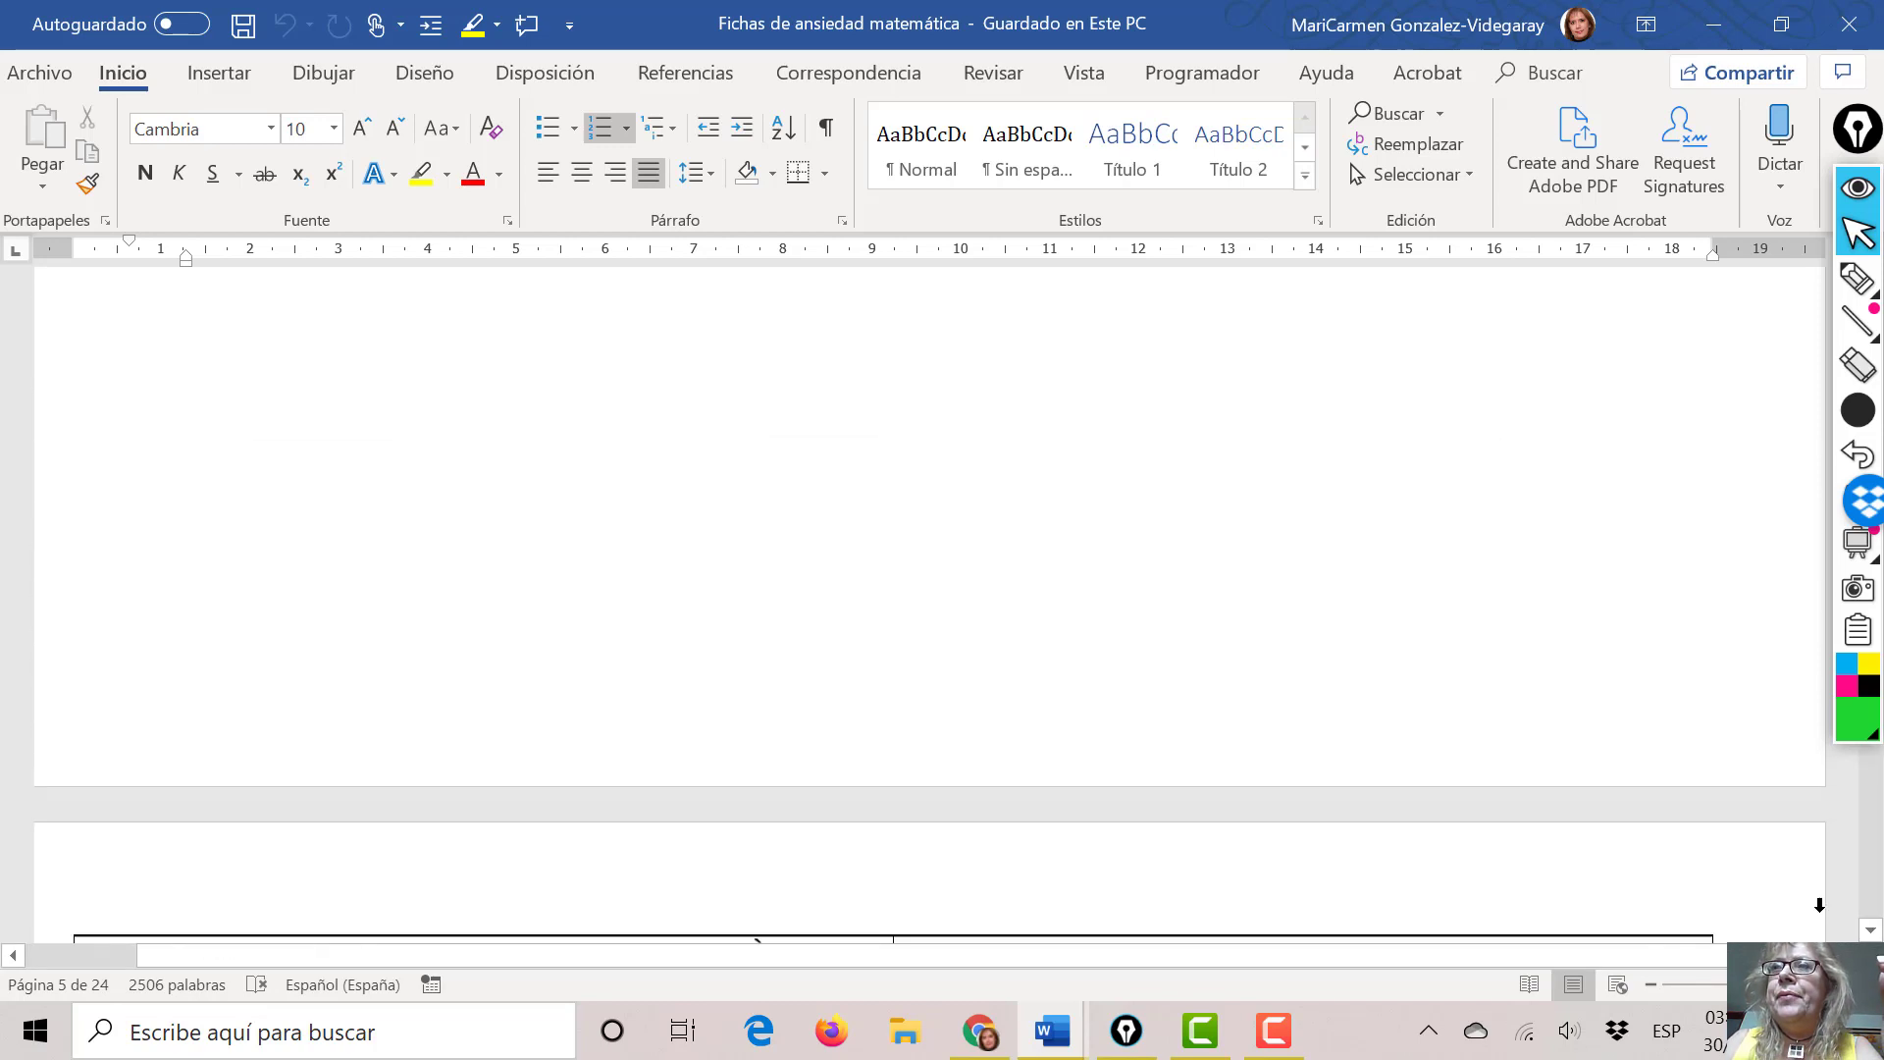
scroll(1821, 912, "up", 18)
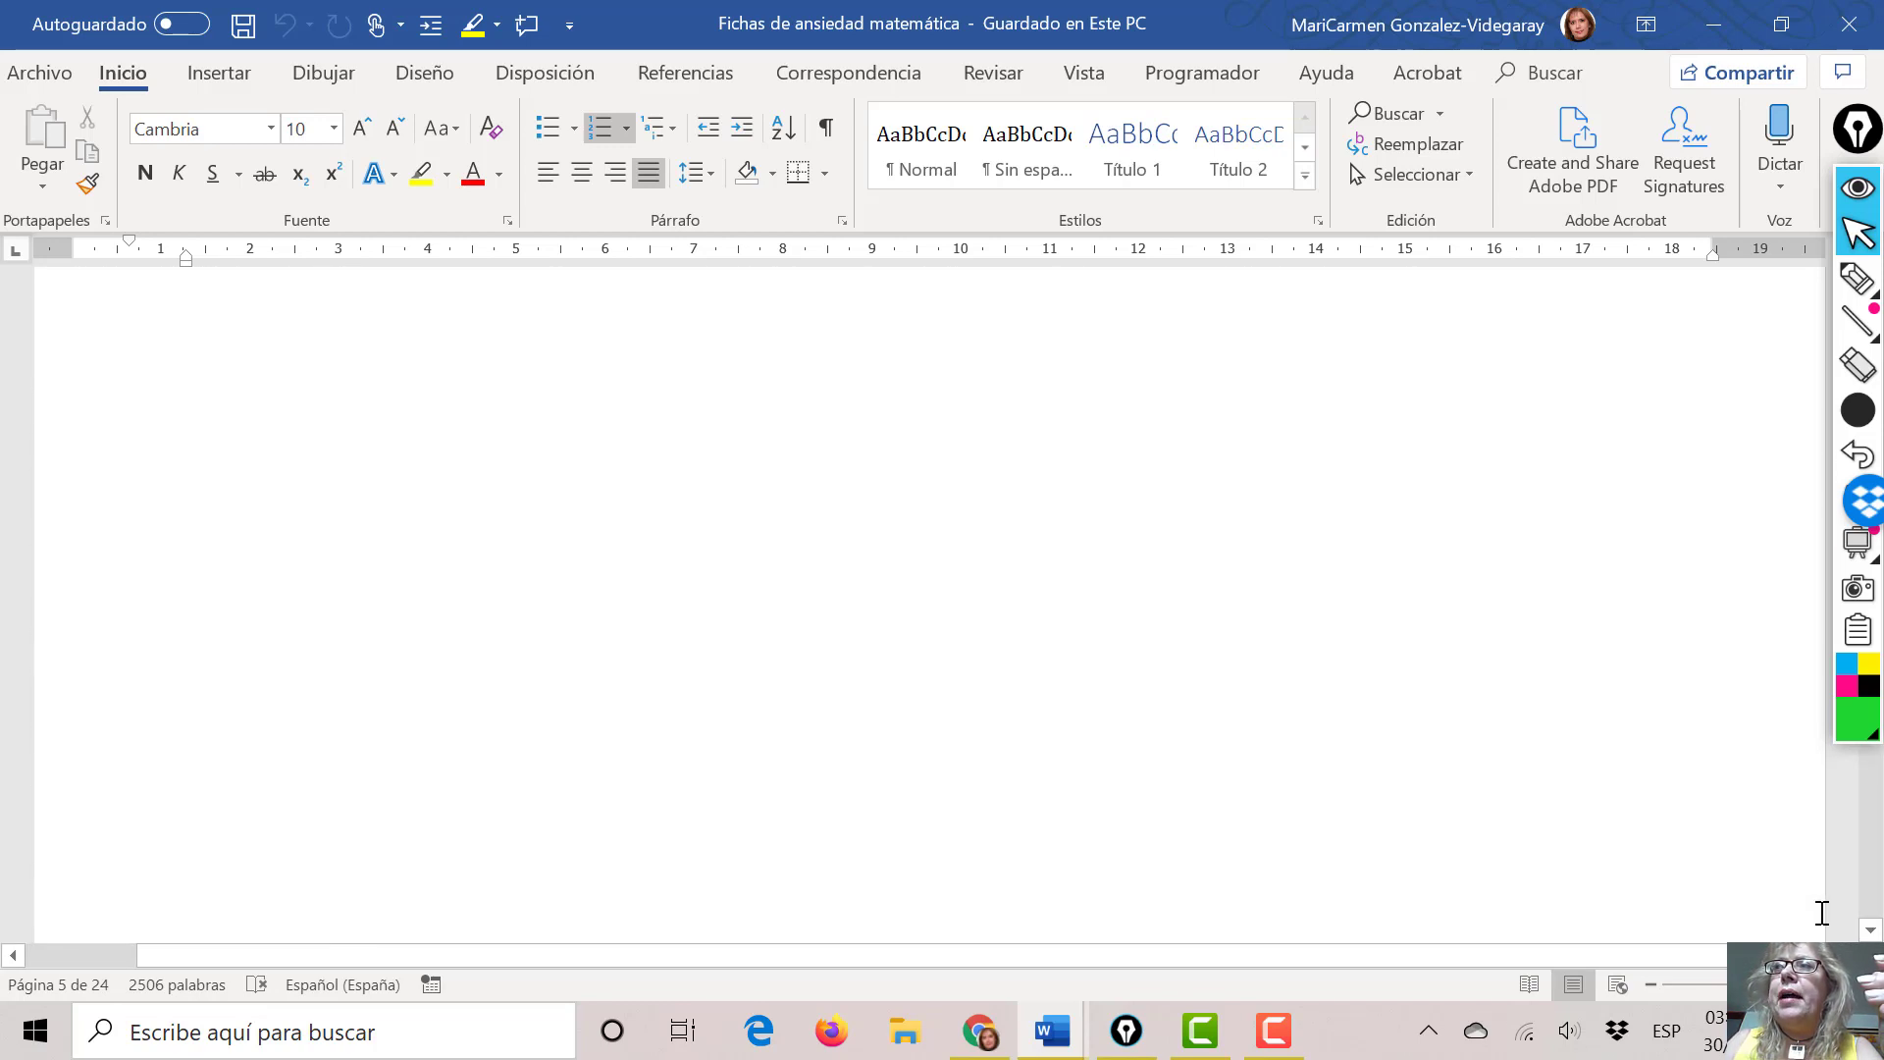
scroll(1821, 908, "up", 20)
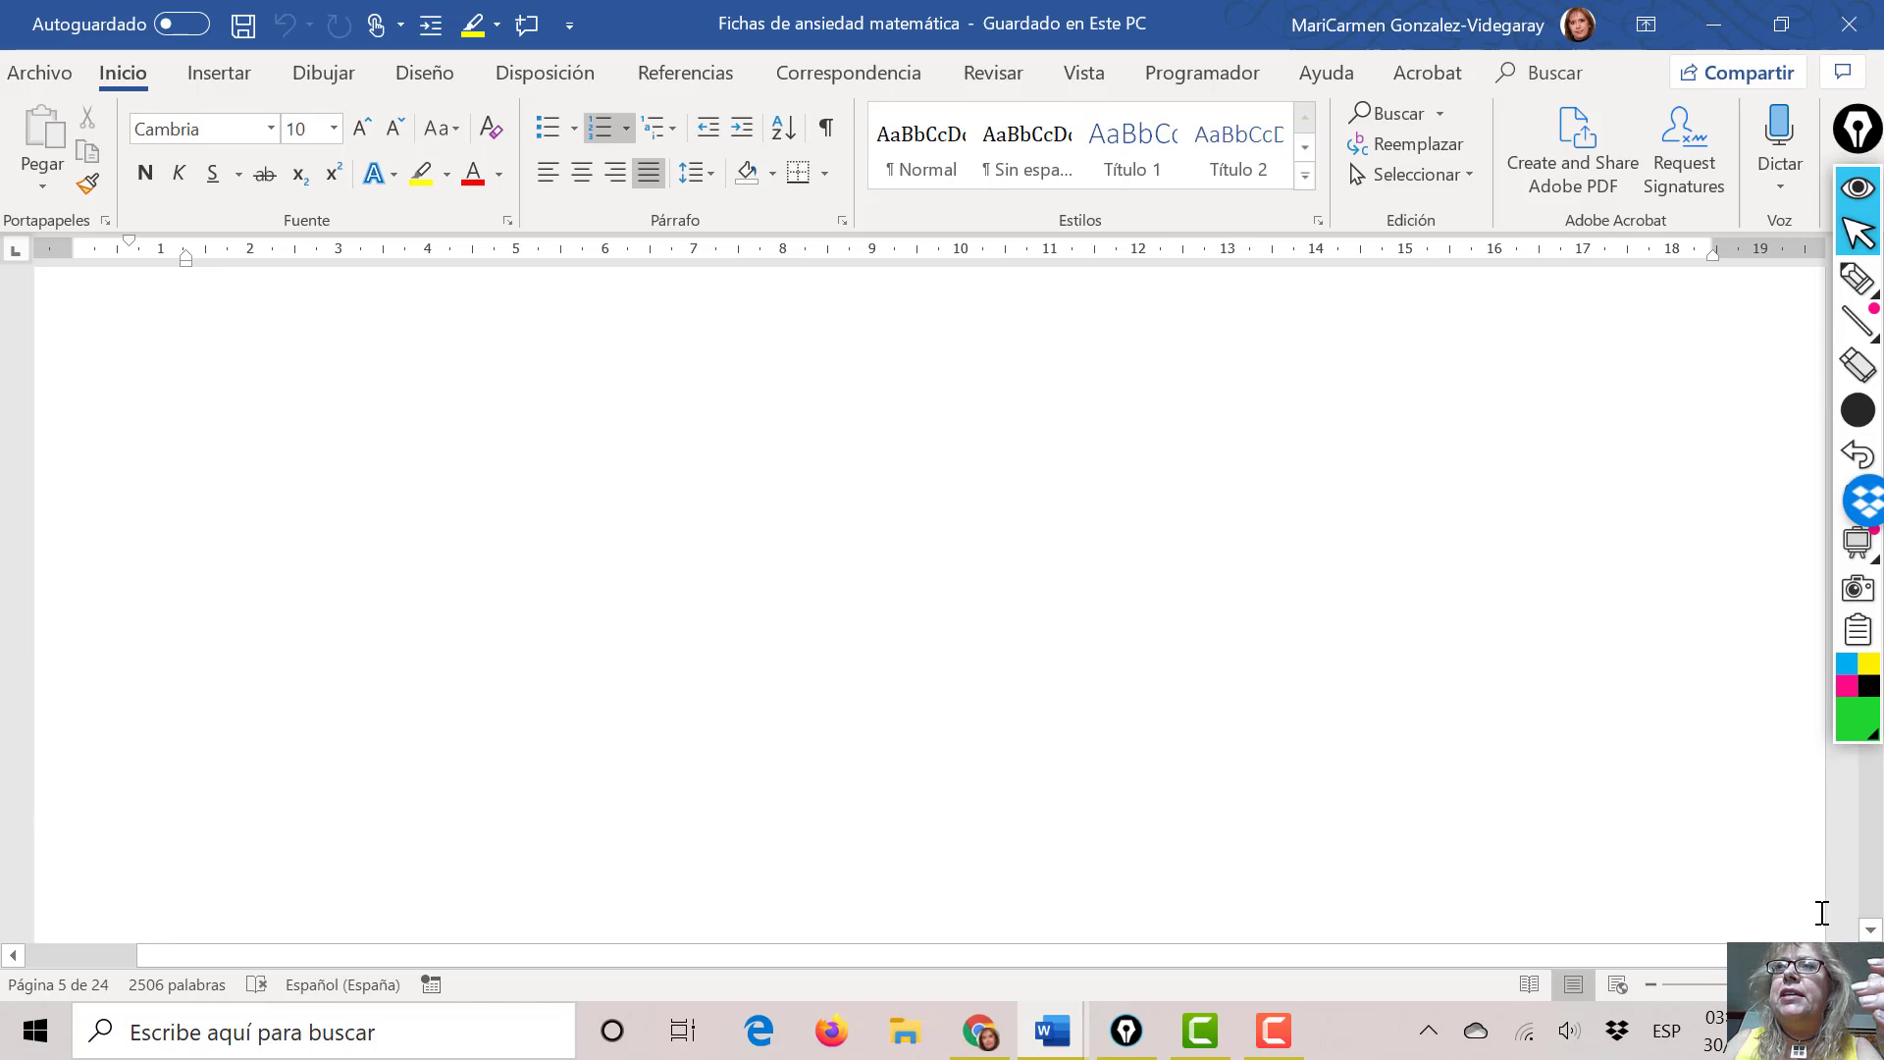
scroll(1822, 913, "up", 10)
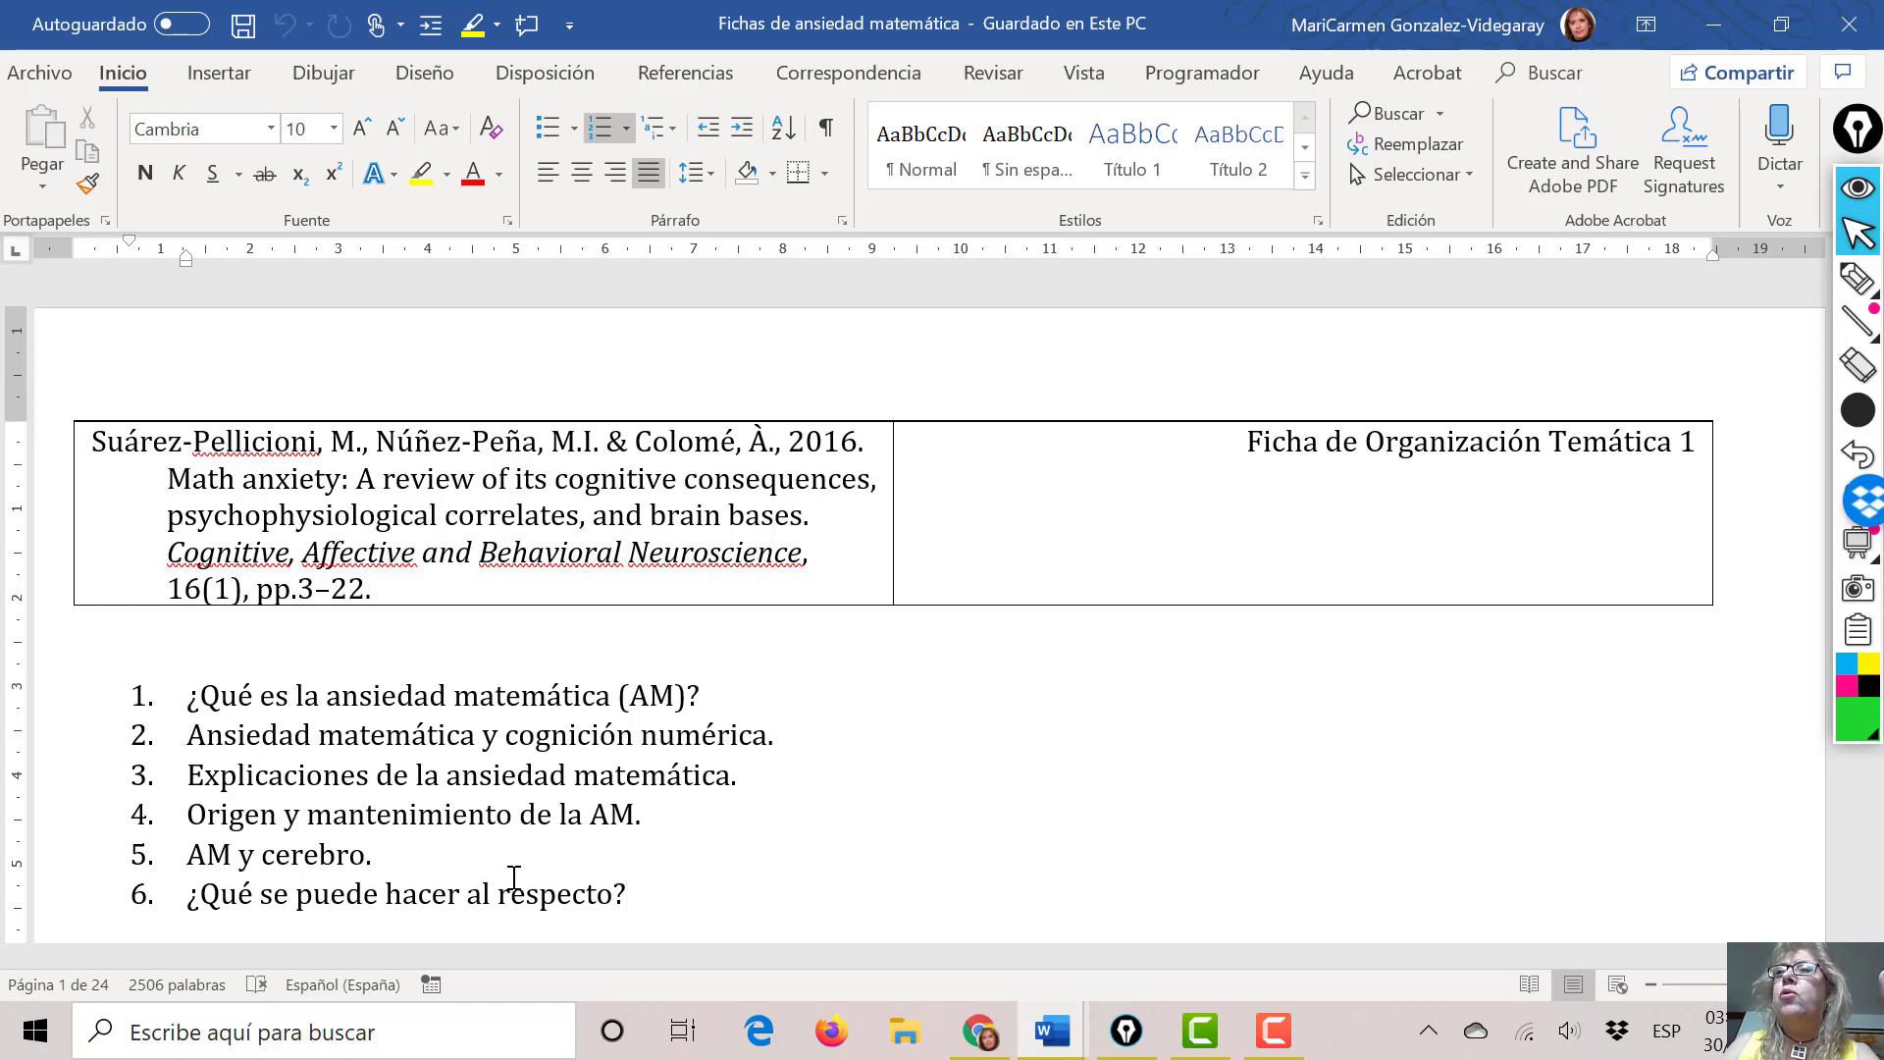
- Switch to the Artículo Ansiedad Matemática document and review its section outline from Resumen to Referencias
mouse_move(1048, 1048)
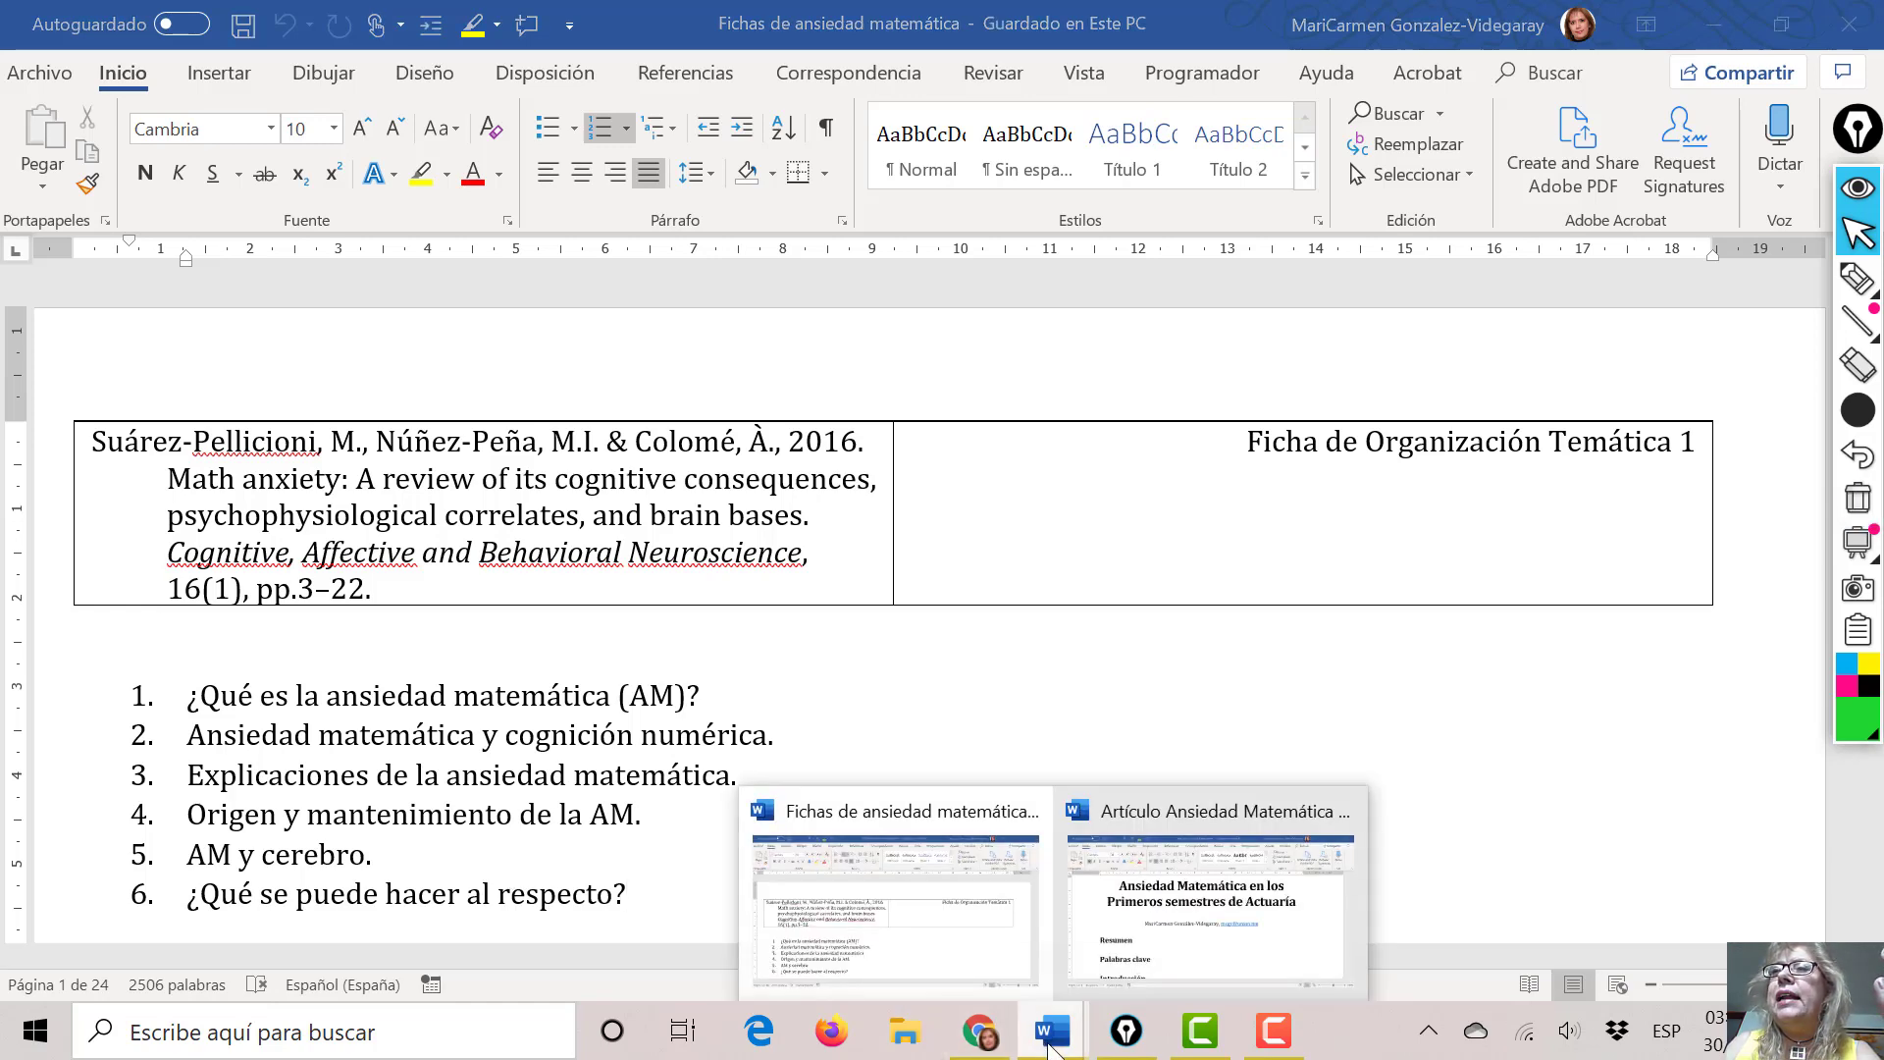
left_click(1216, 952)
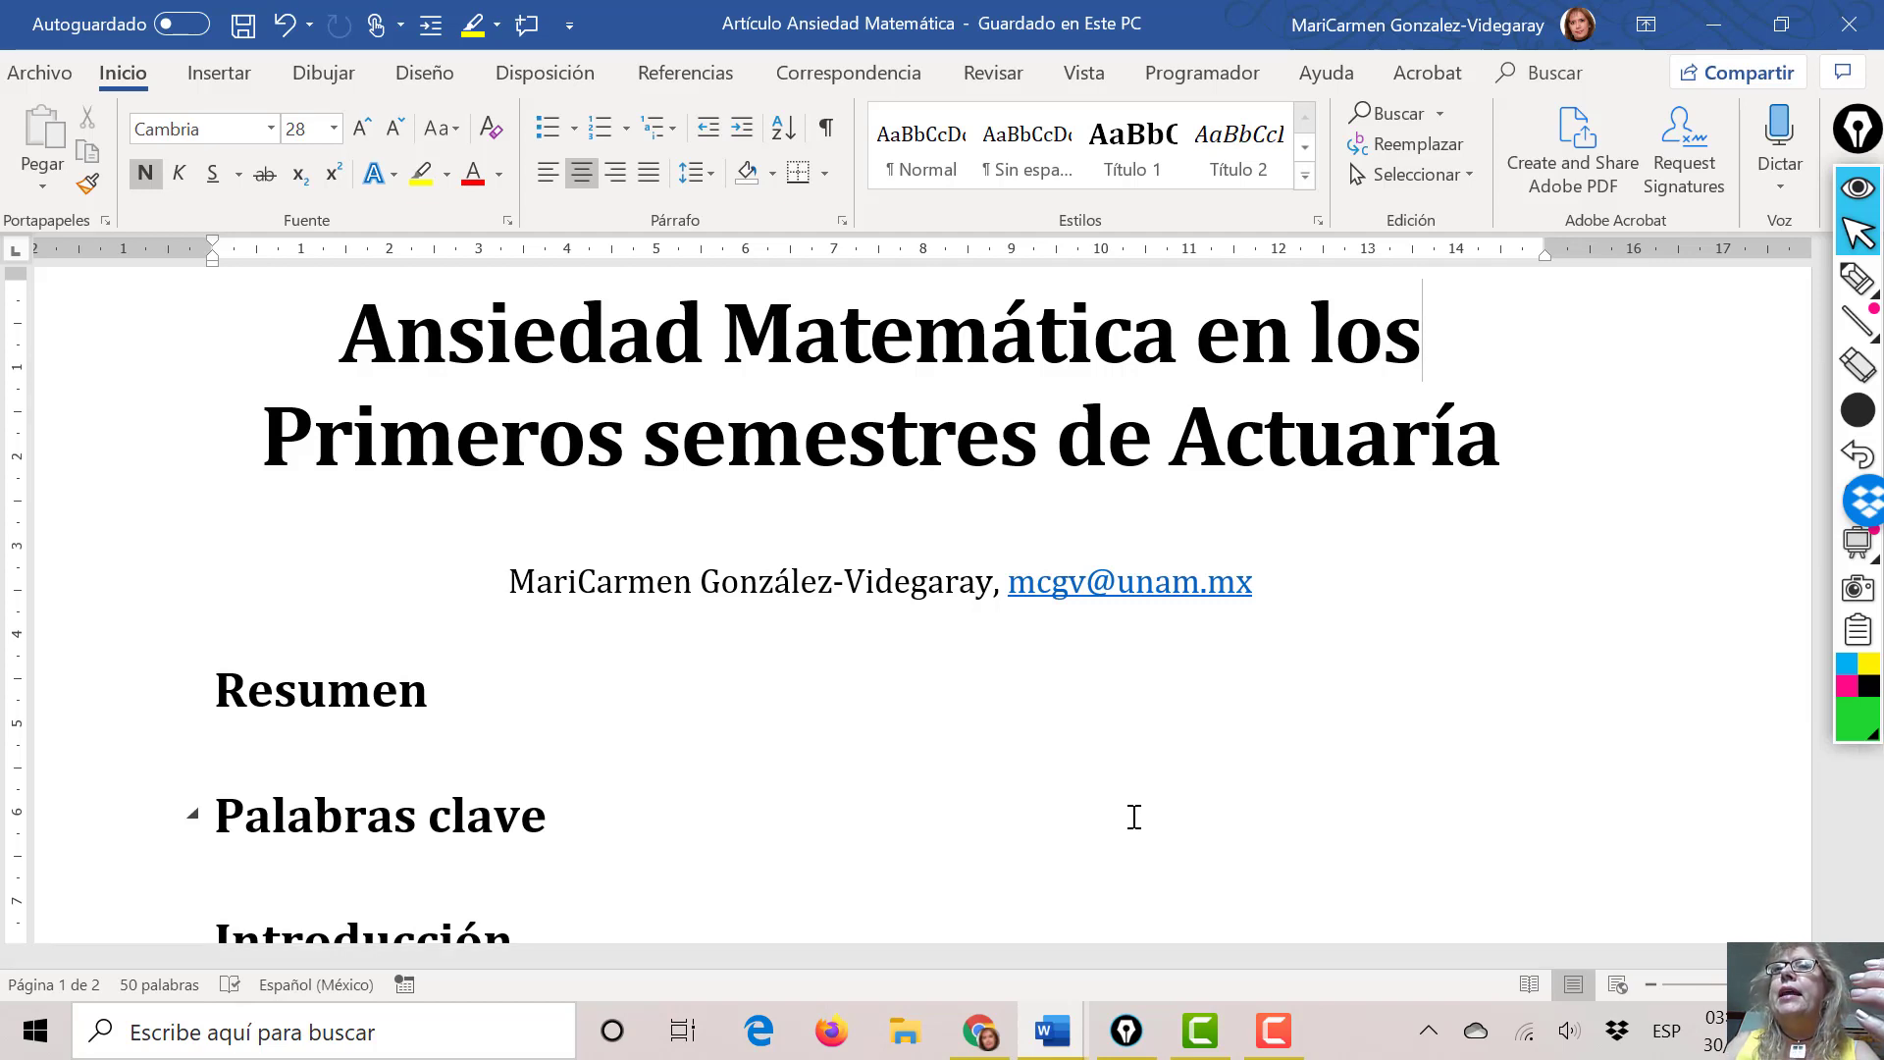
scroll(1134, 818, "down", 2)
scroll(1132, 816, "down", 4)
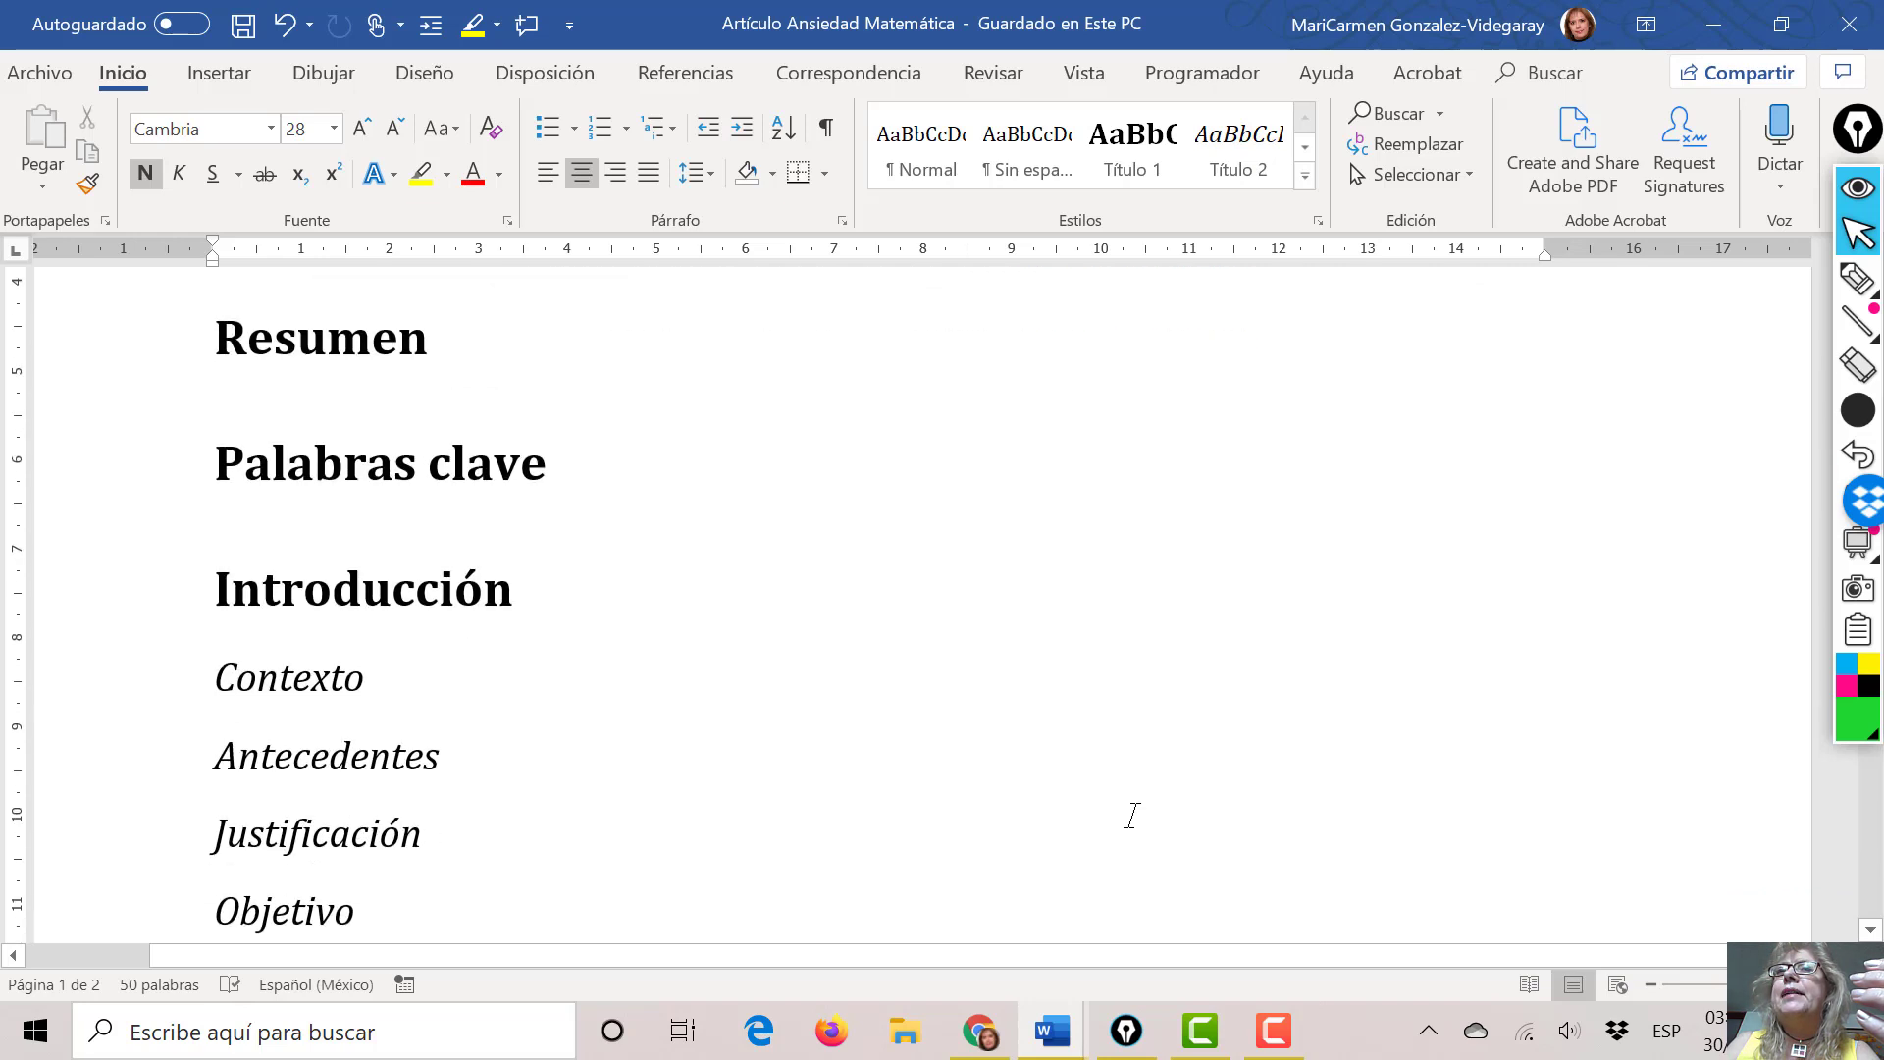
scroll(1132, 816, "down", 6)
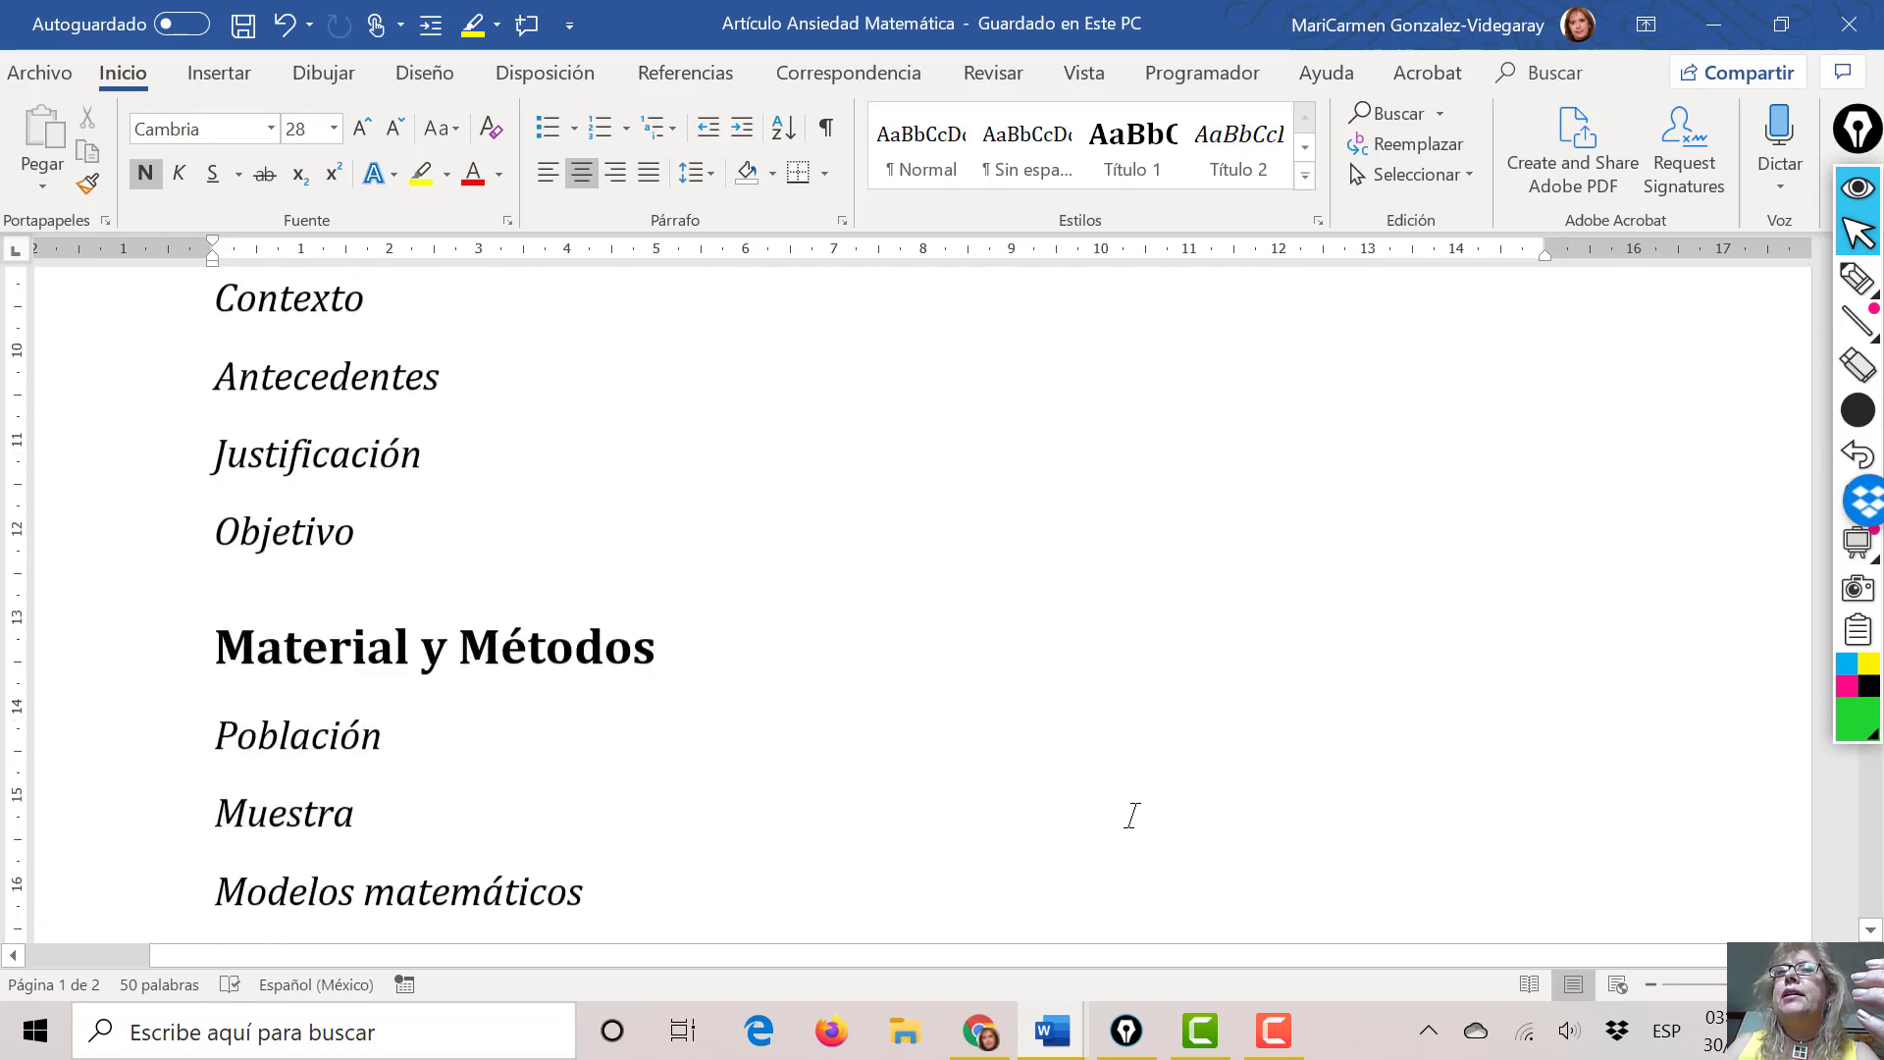
scroll(1135, 816, "down", 8)
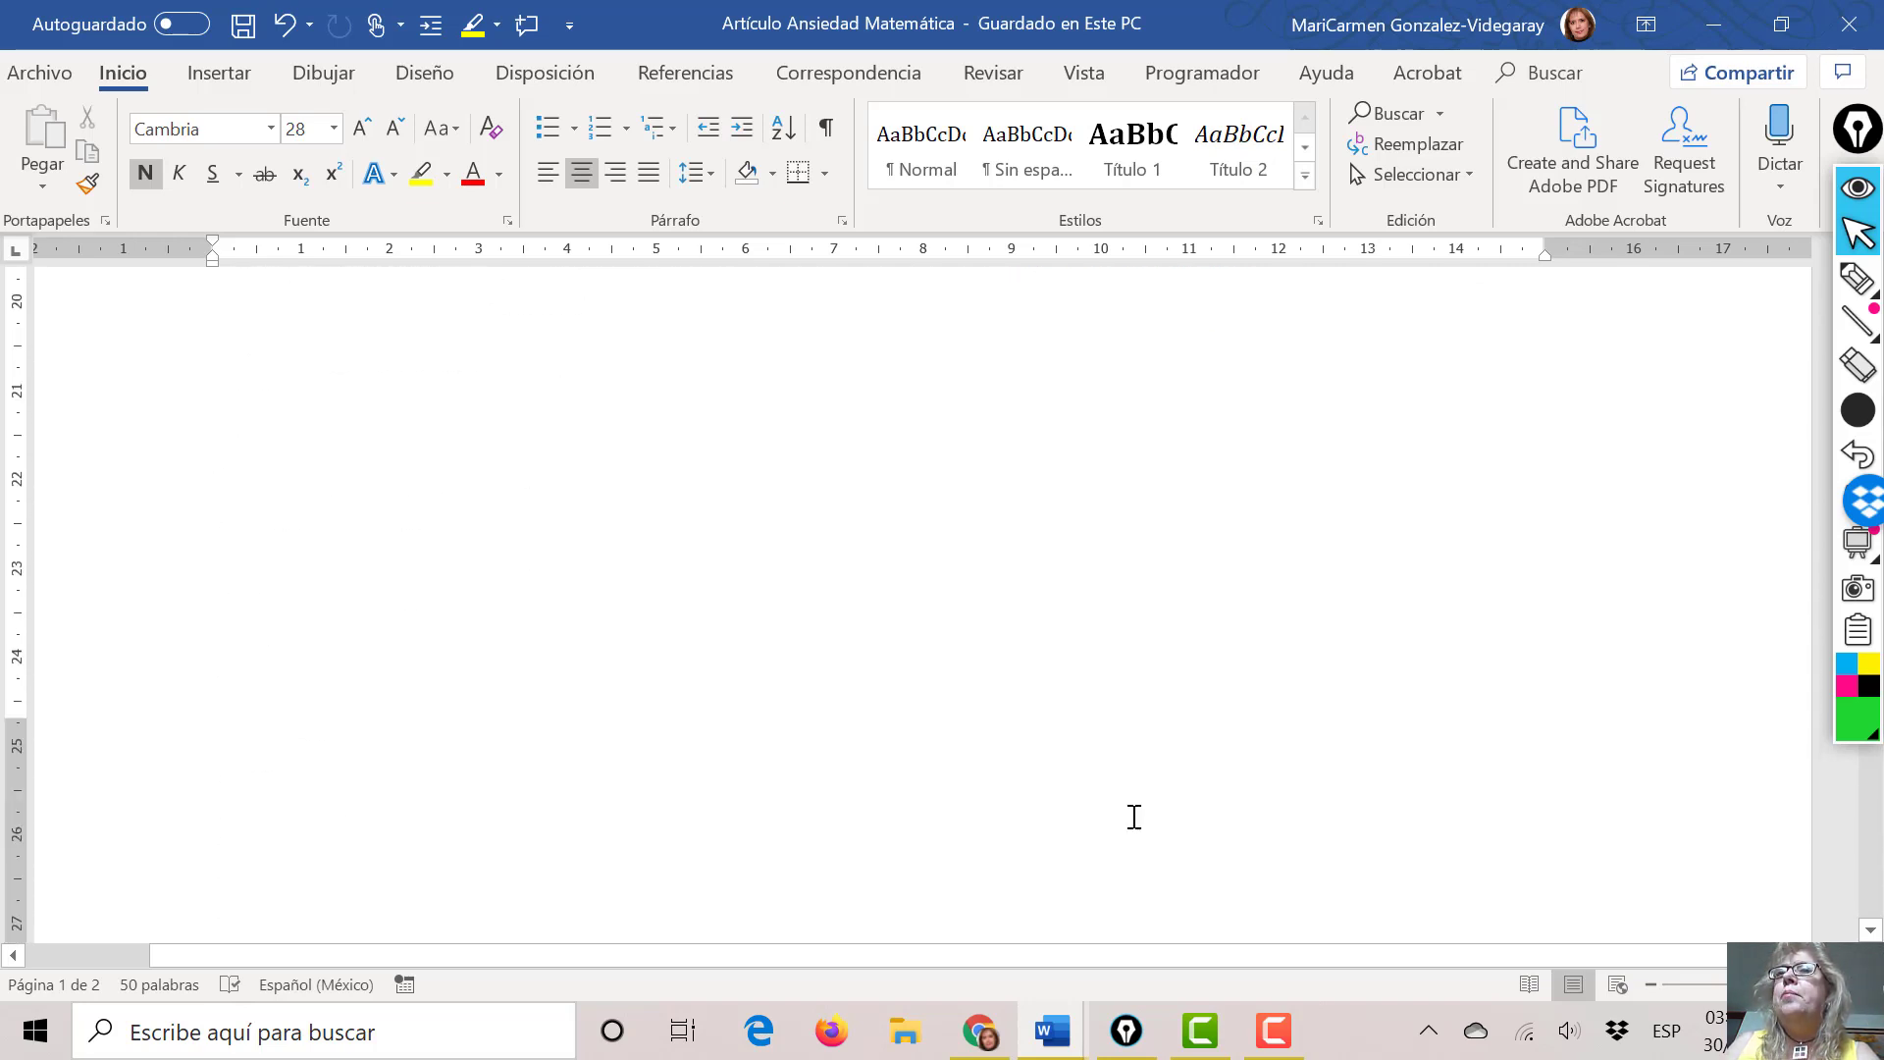
scroll(1132, 816, "down", 6)
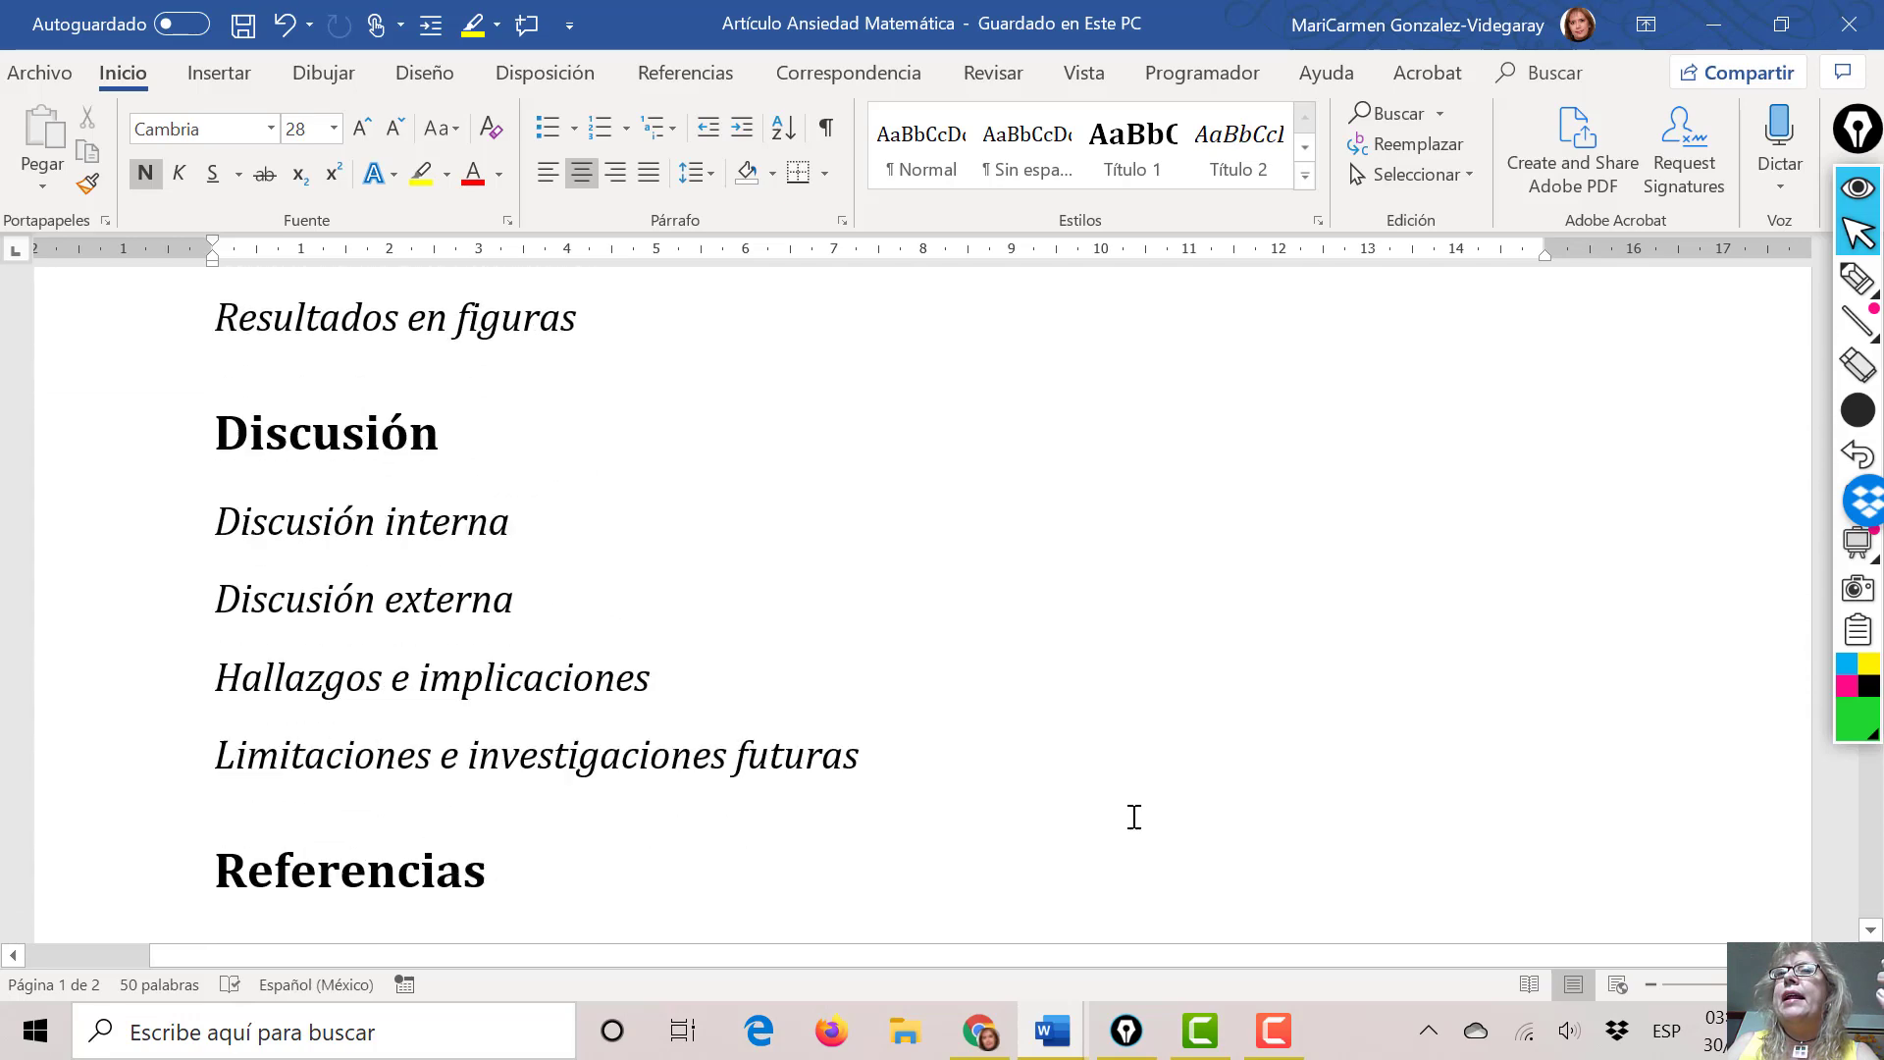
scroll(1131, 815, "up", 4)
scroll(1131, 815, "up", 15)
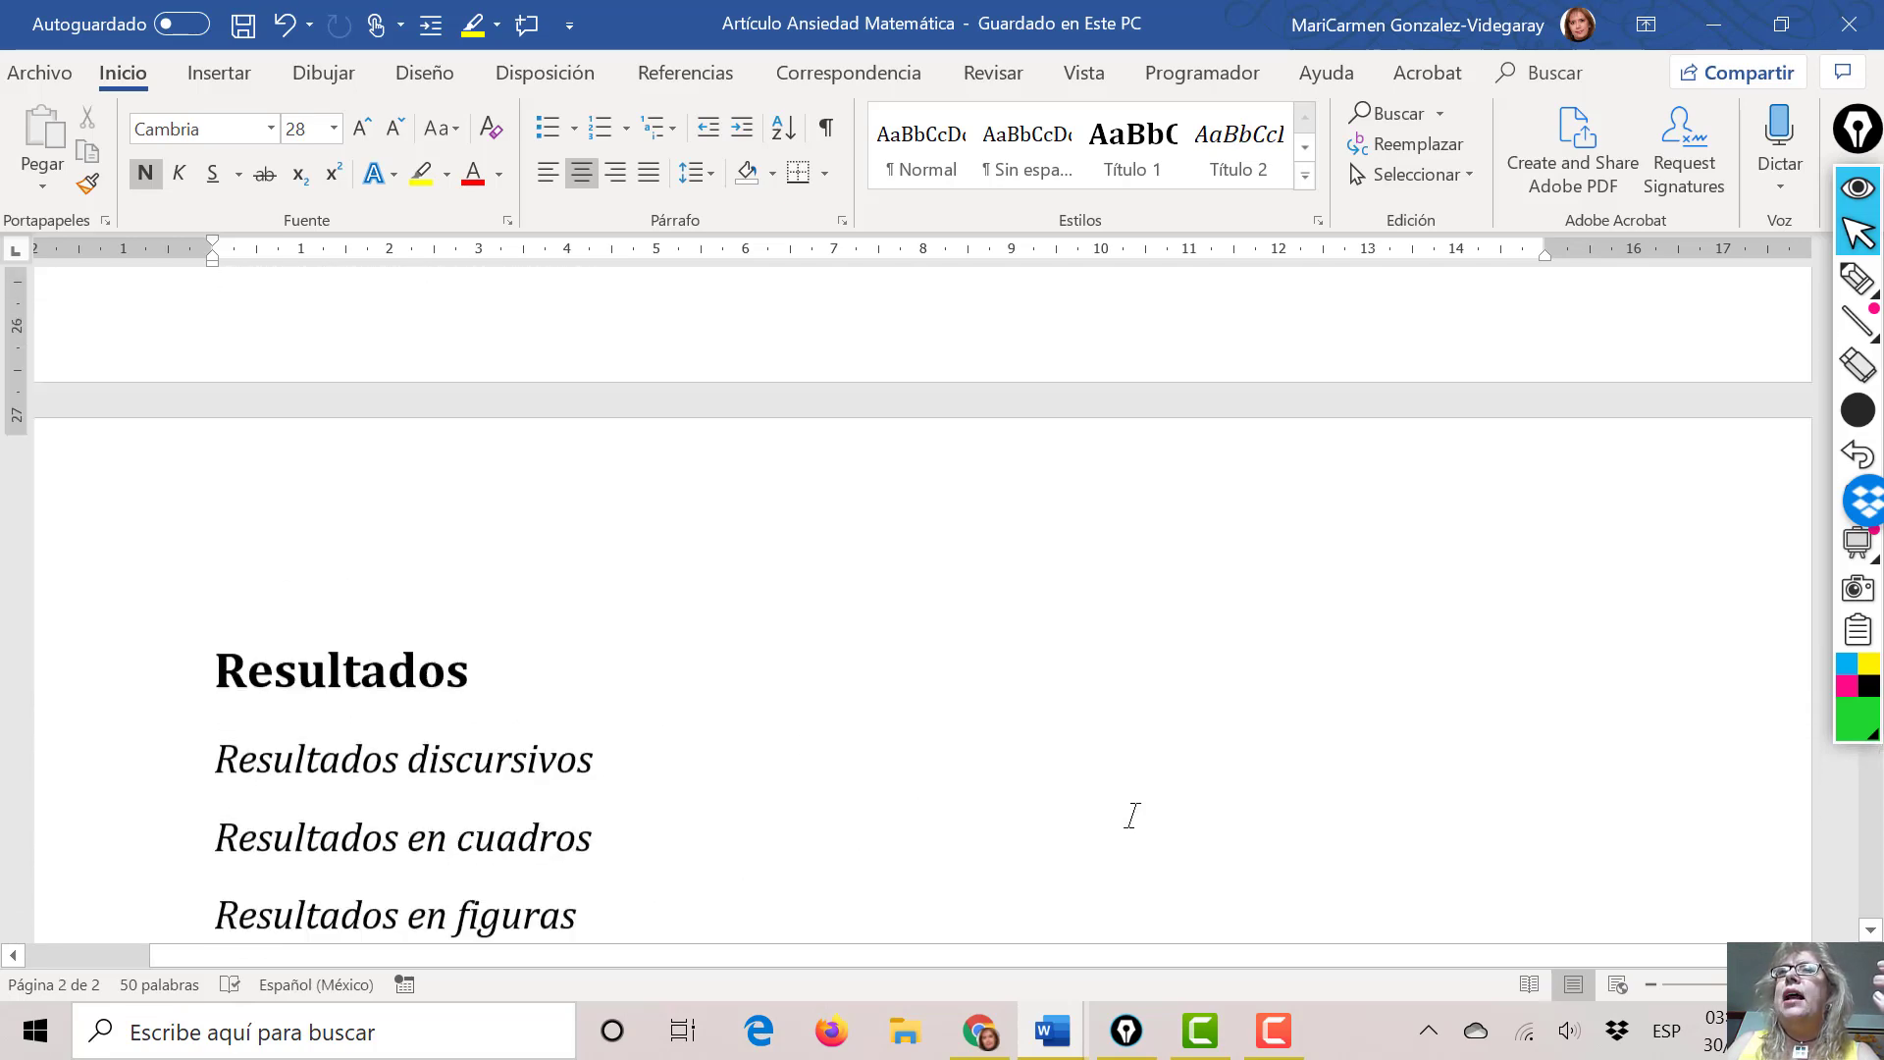
scroll(1131, 815, "up", 8)
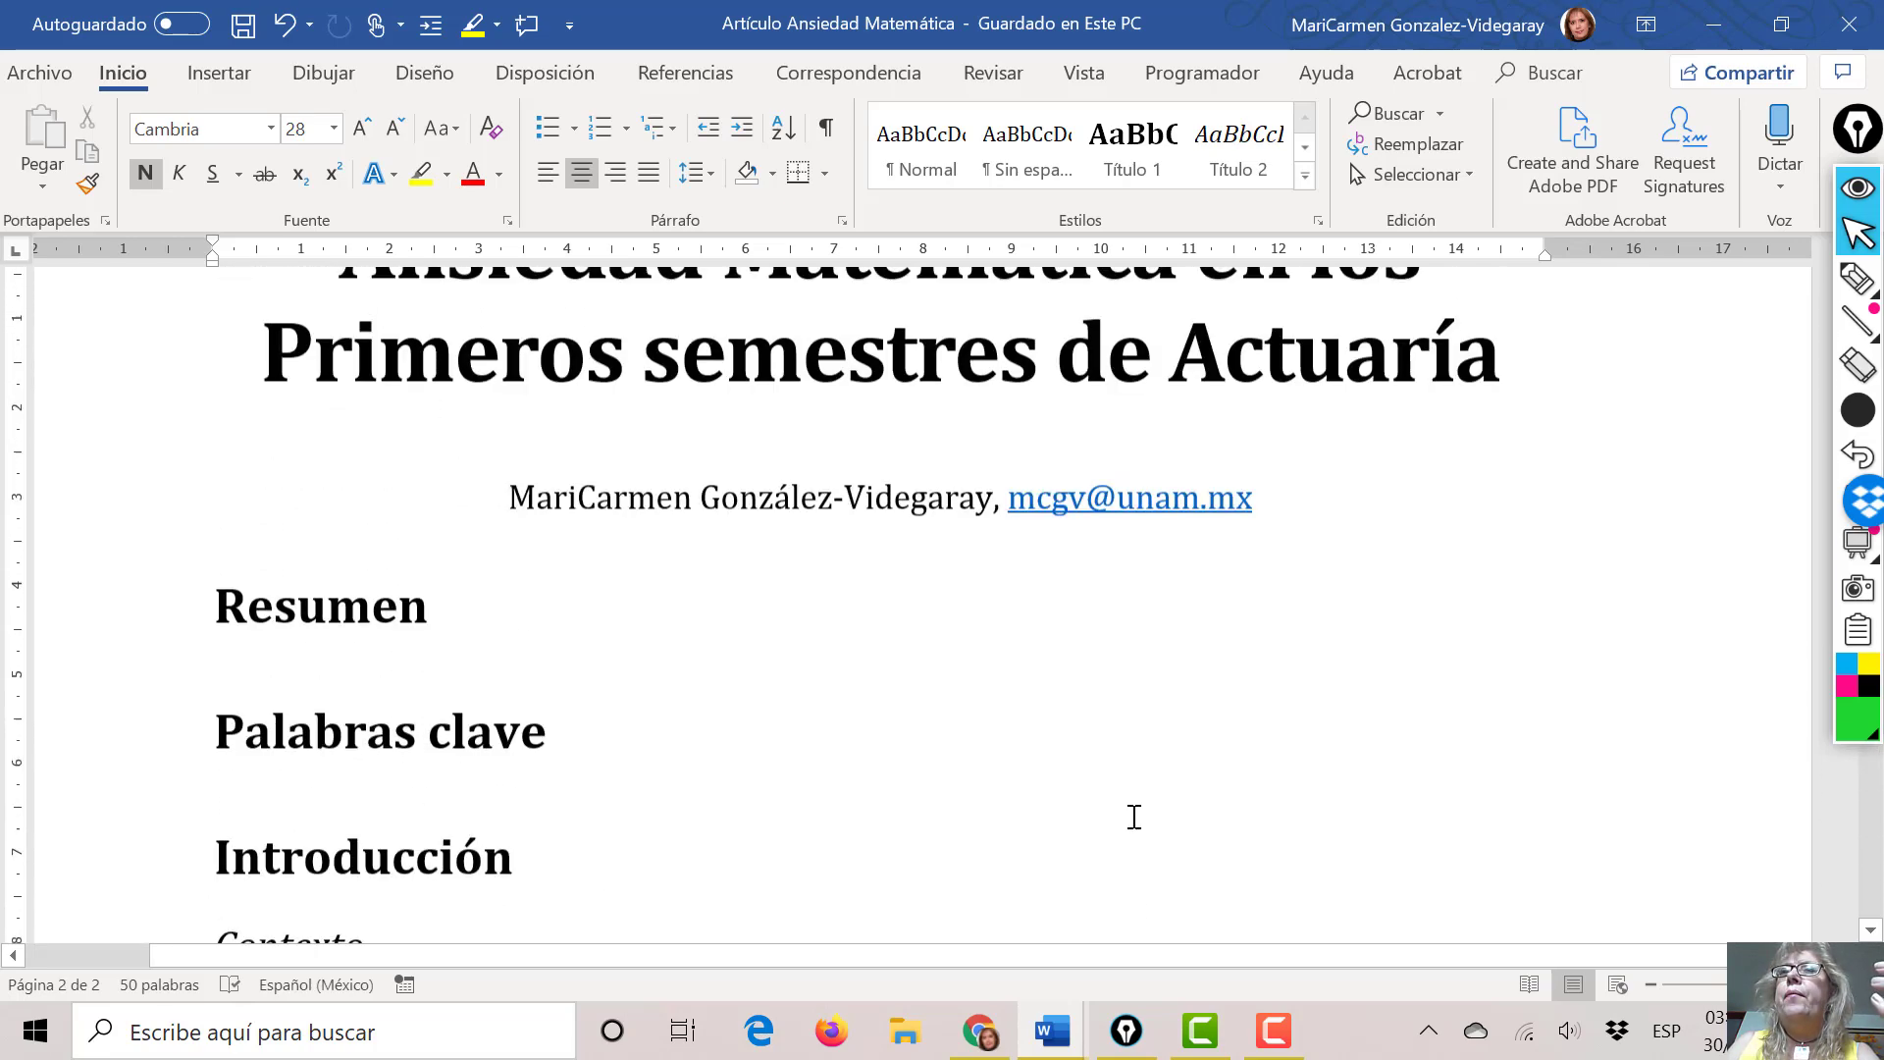
- Add the line "Definición de ansiedad matemática" under the Antecedentes subheading, followed by a new empty paragraph
scroll(1131, 815, "down", 2)
scroll(1132, 816, "down", 5)
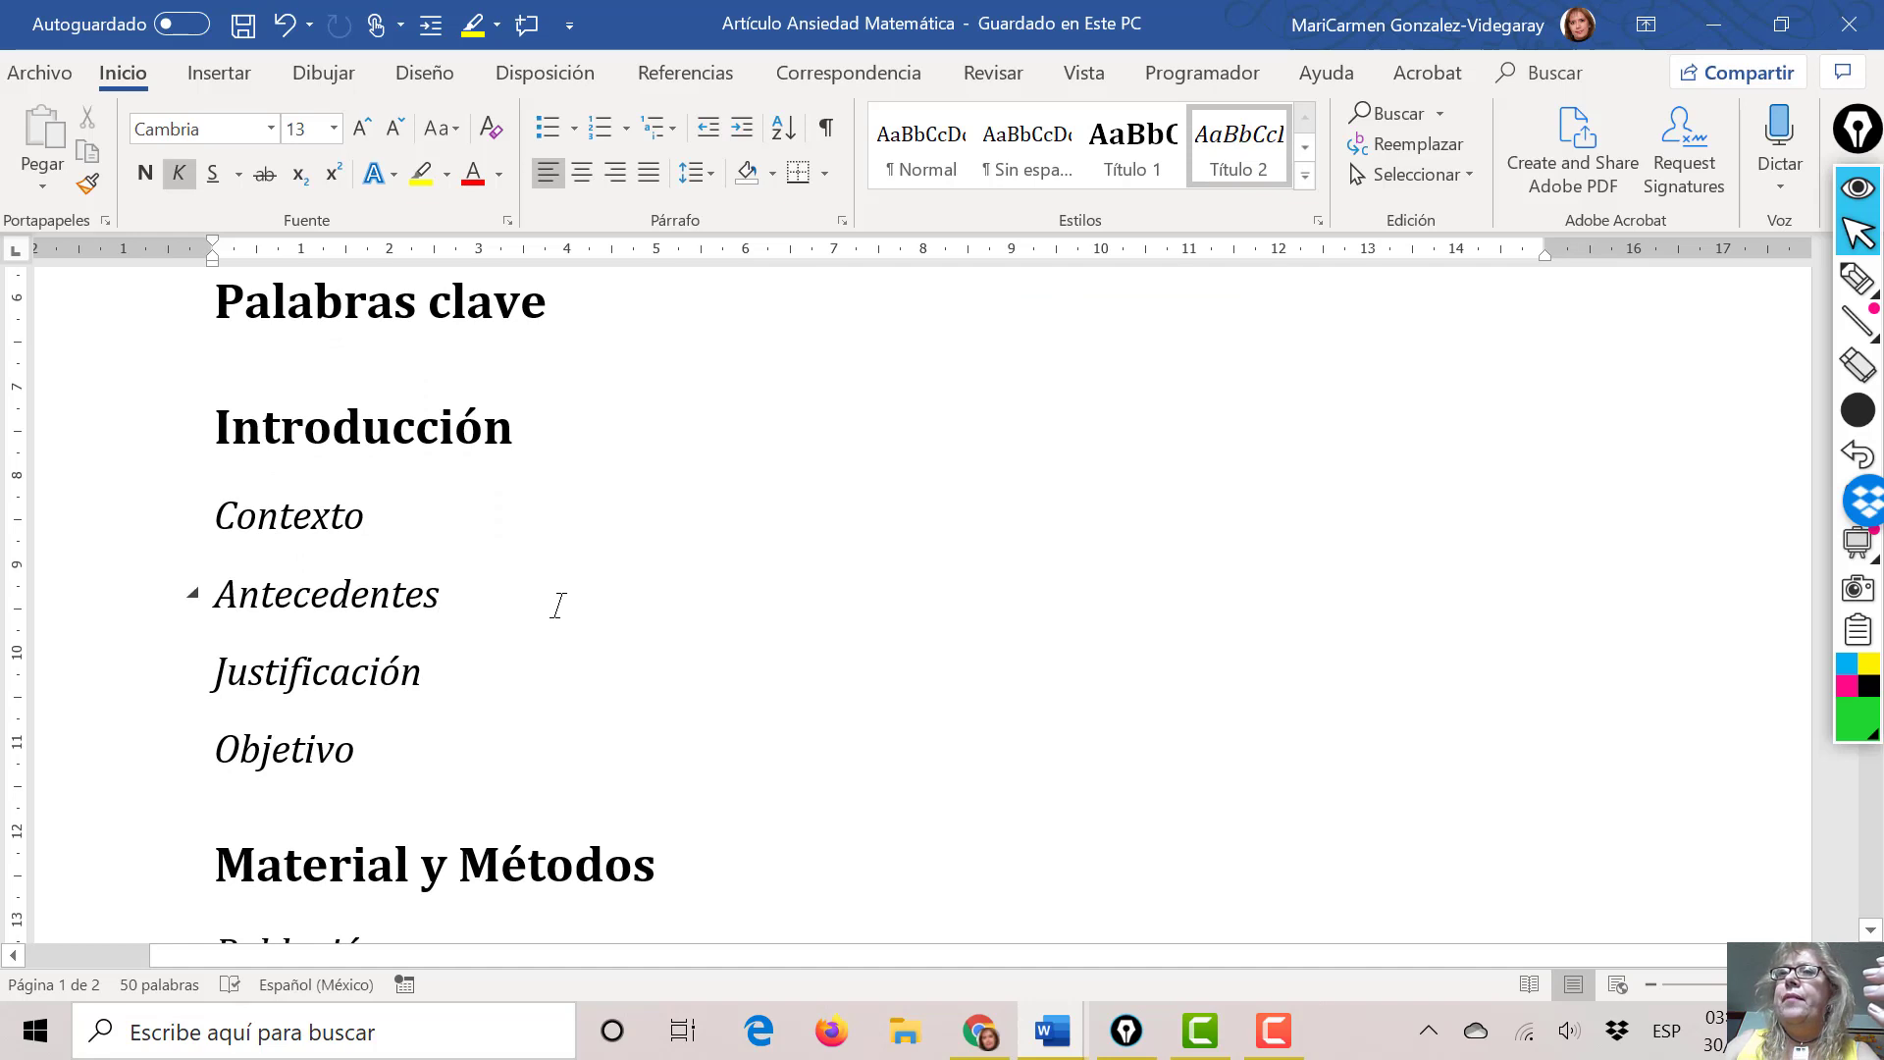
key("Return")
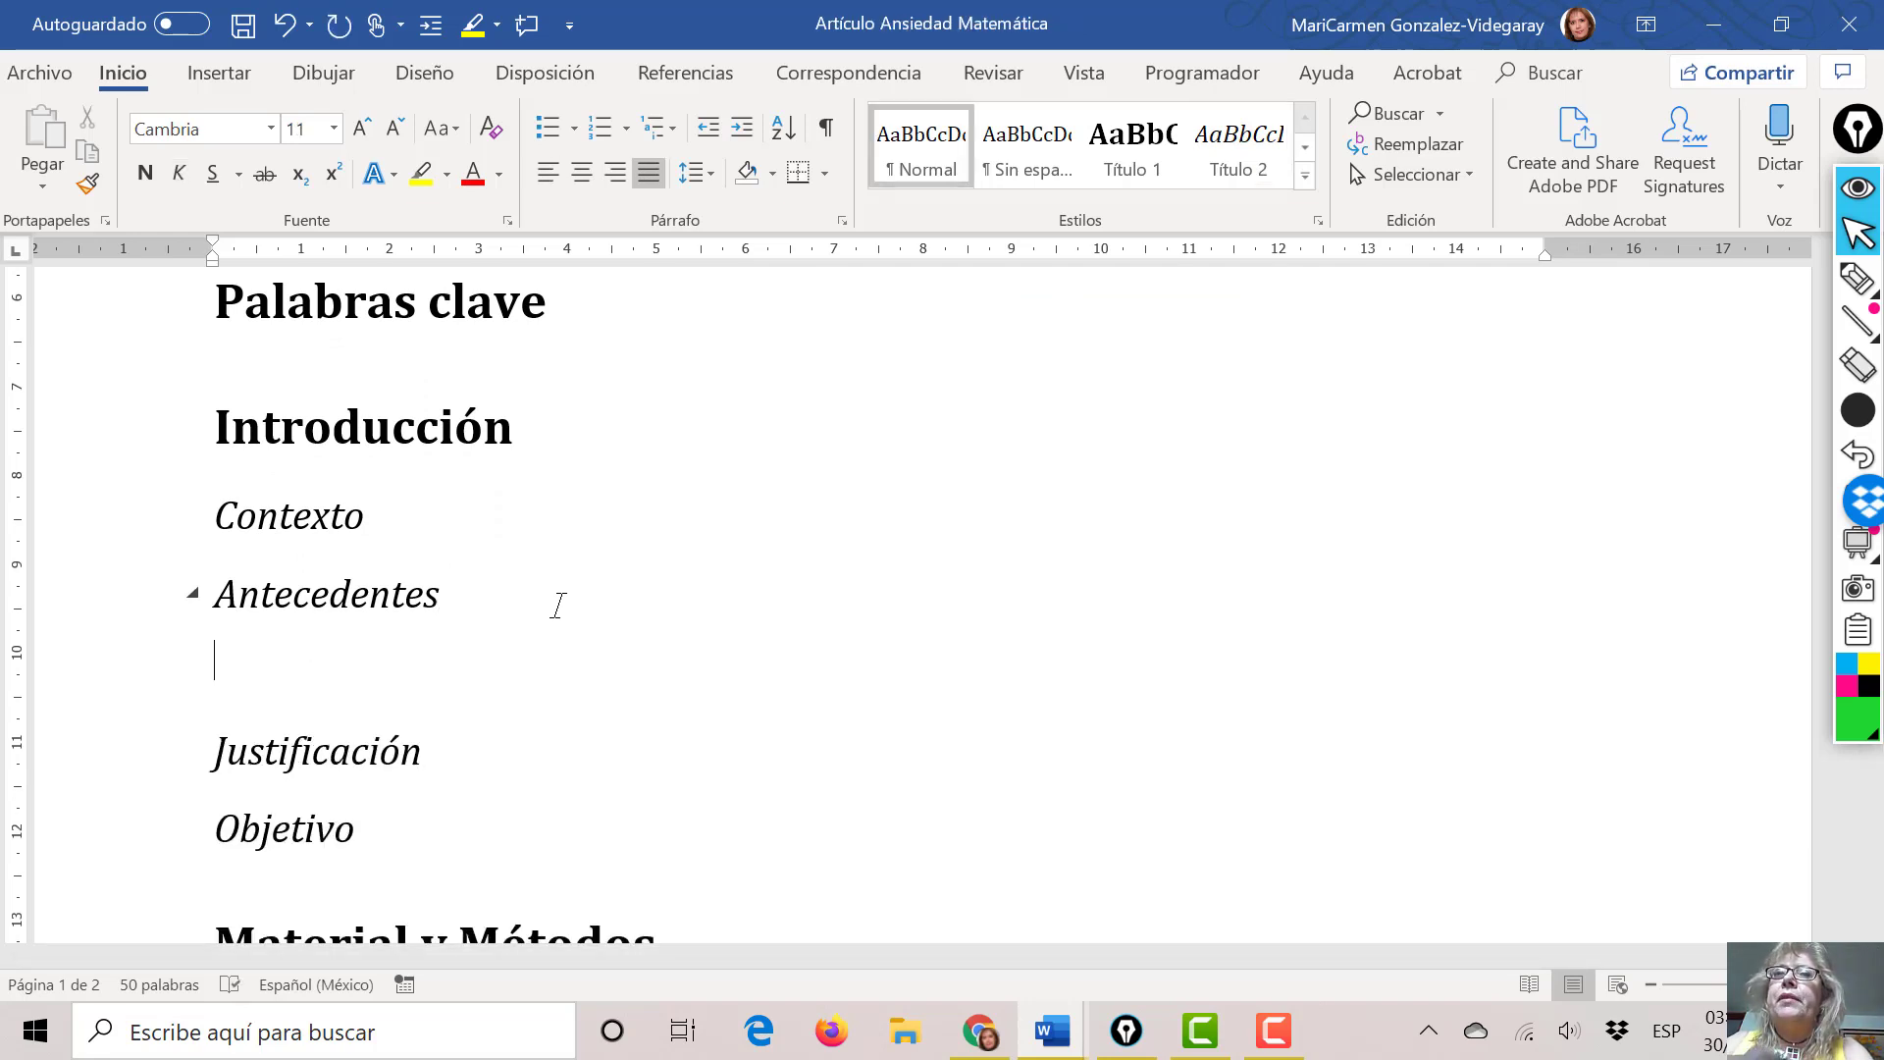
type("Definición")
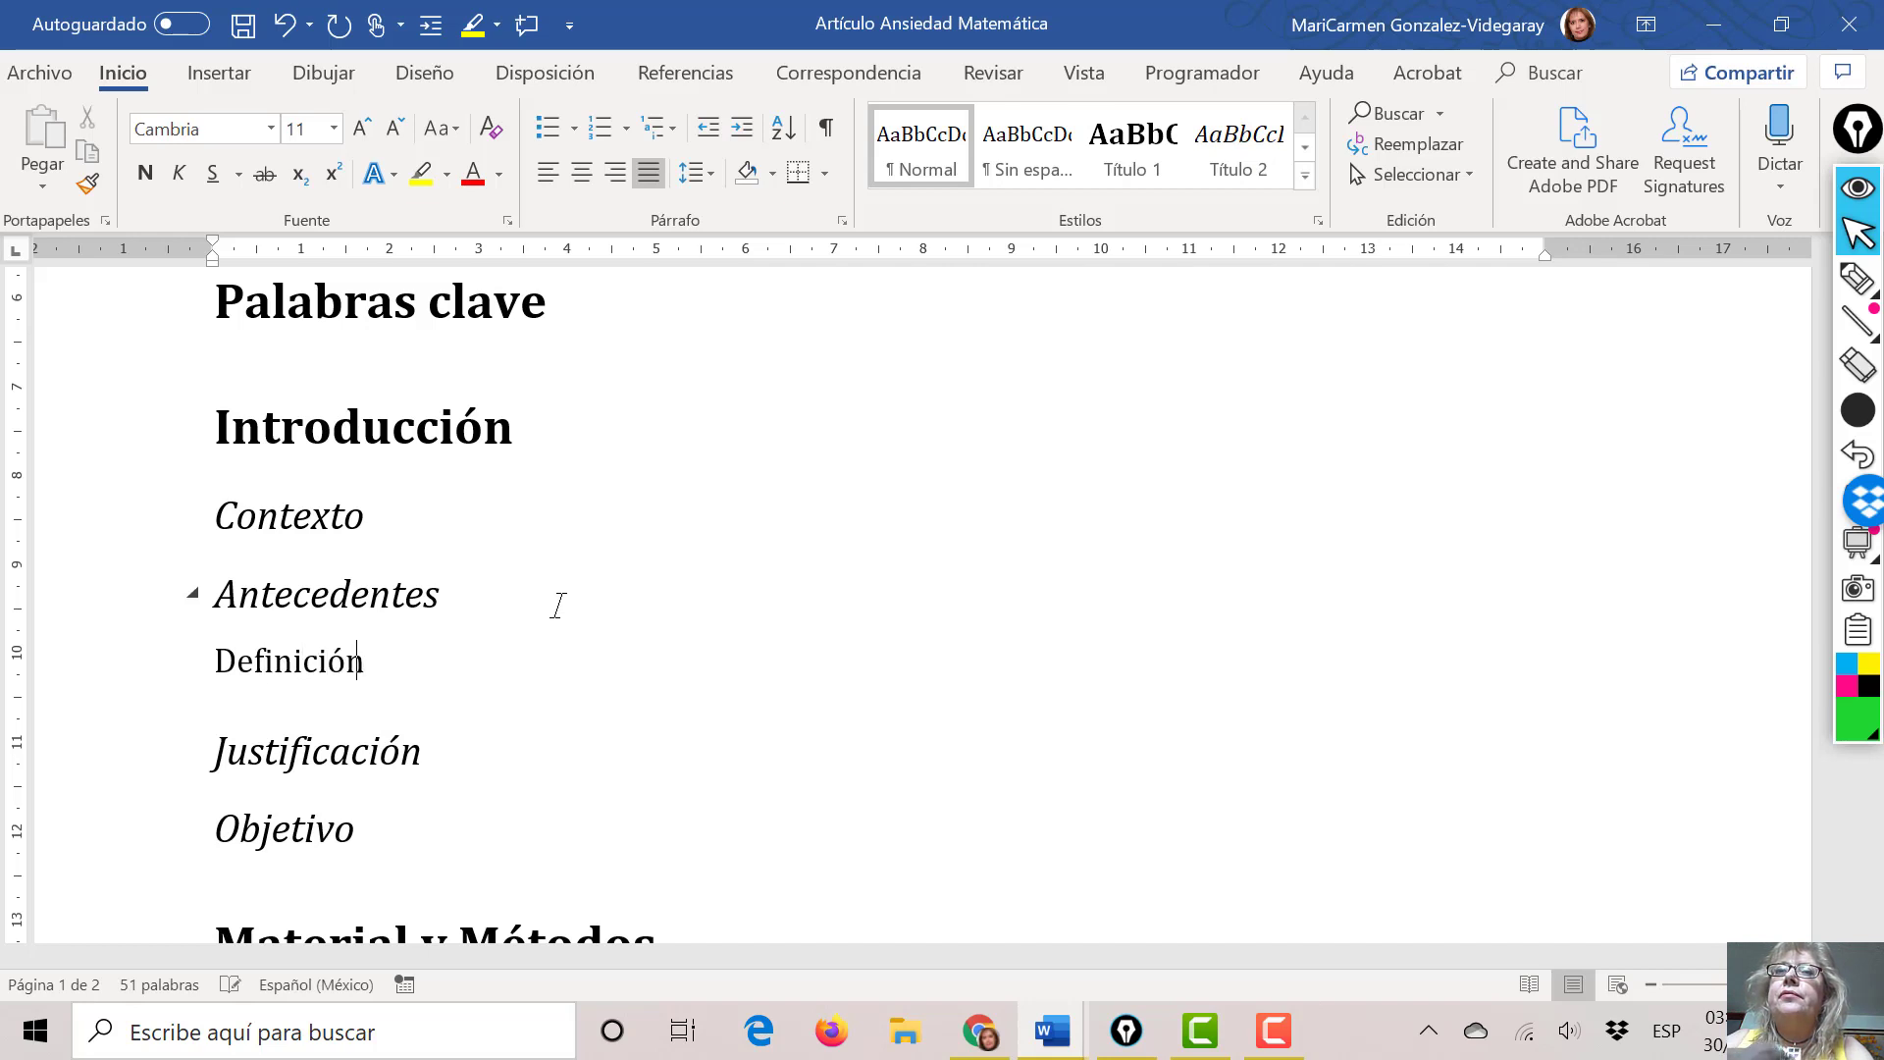
type(" de ansiedd")
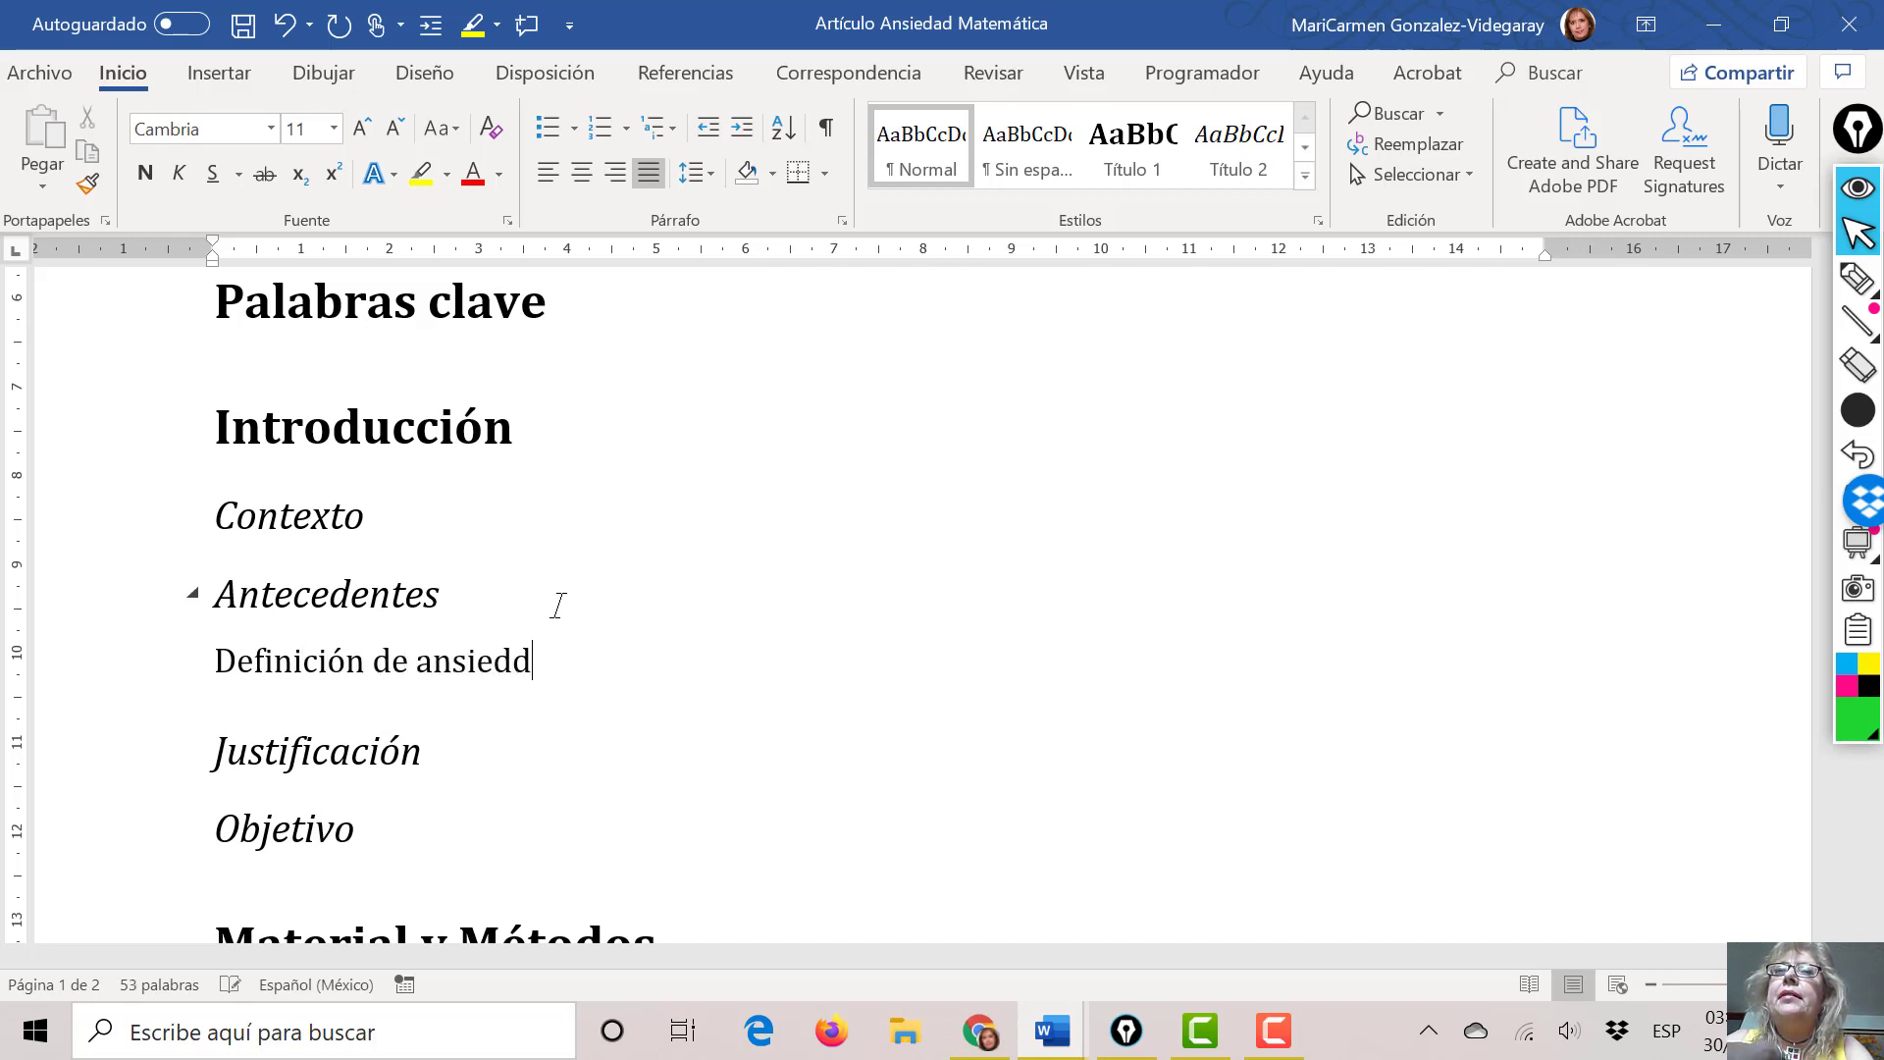
key("BackSpace")
type("ad mate")
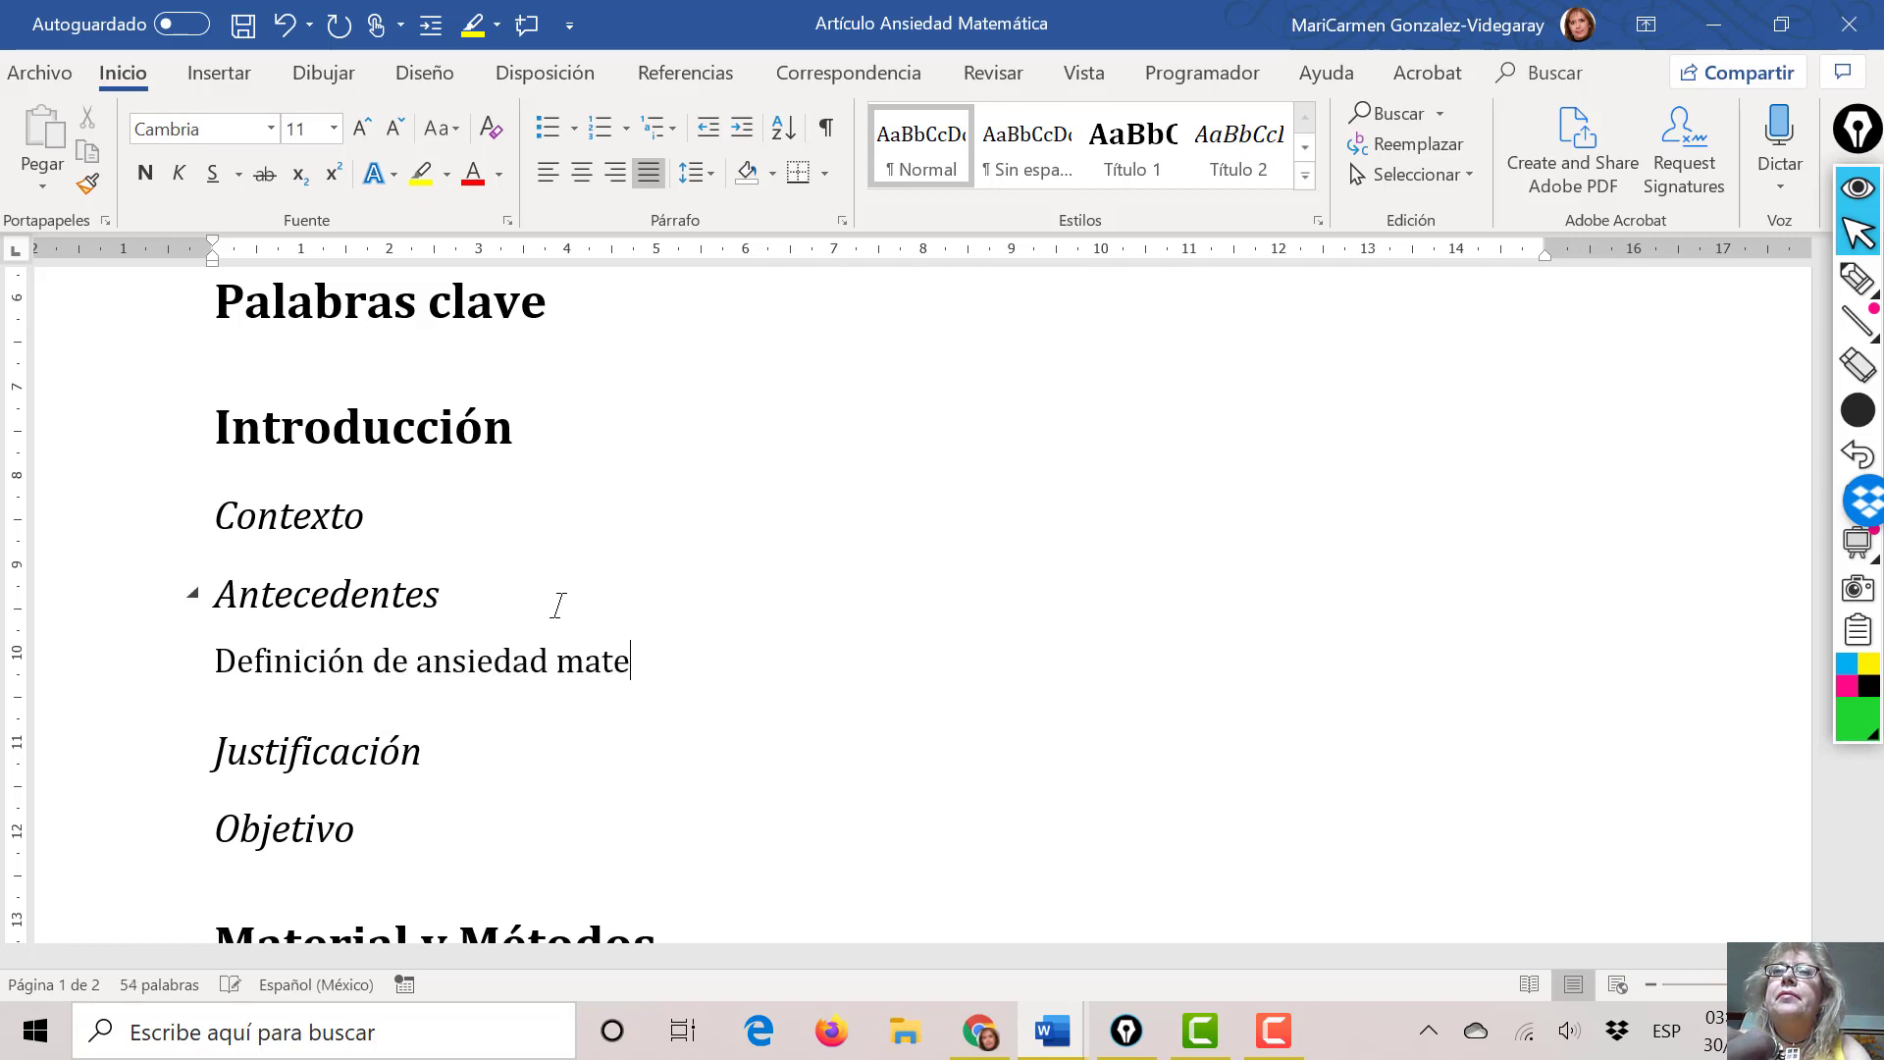
type("mática")
key("Return")
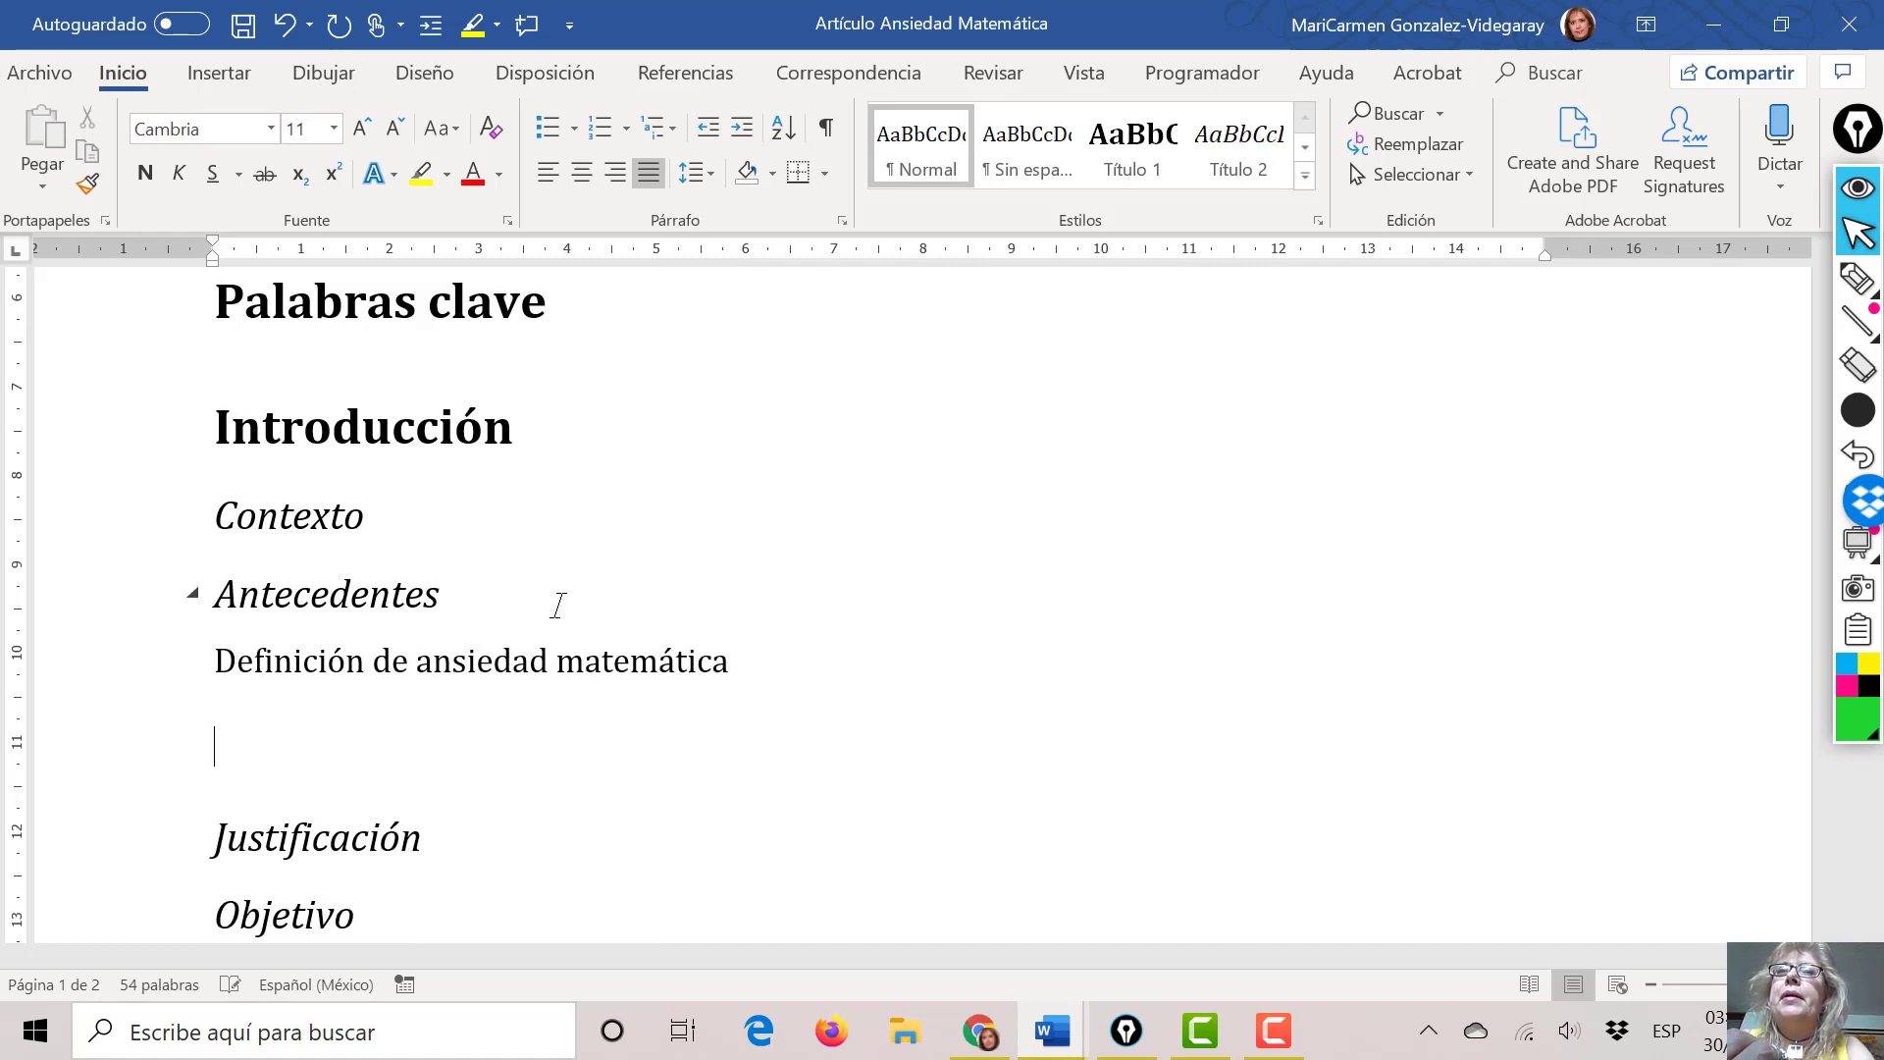
- Enter "Ansiedad matemática y cognición" as the second topic line under the Antecedentes subheading
type("A")
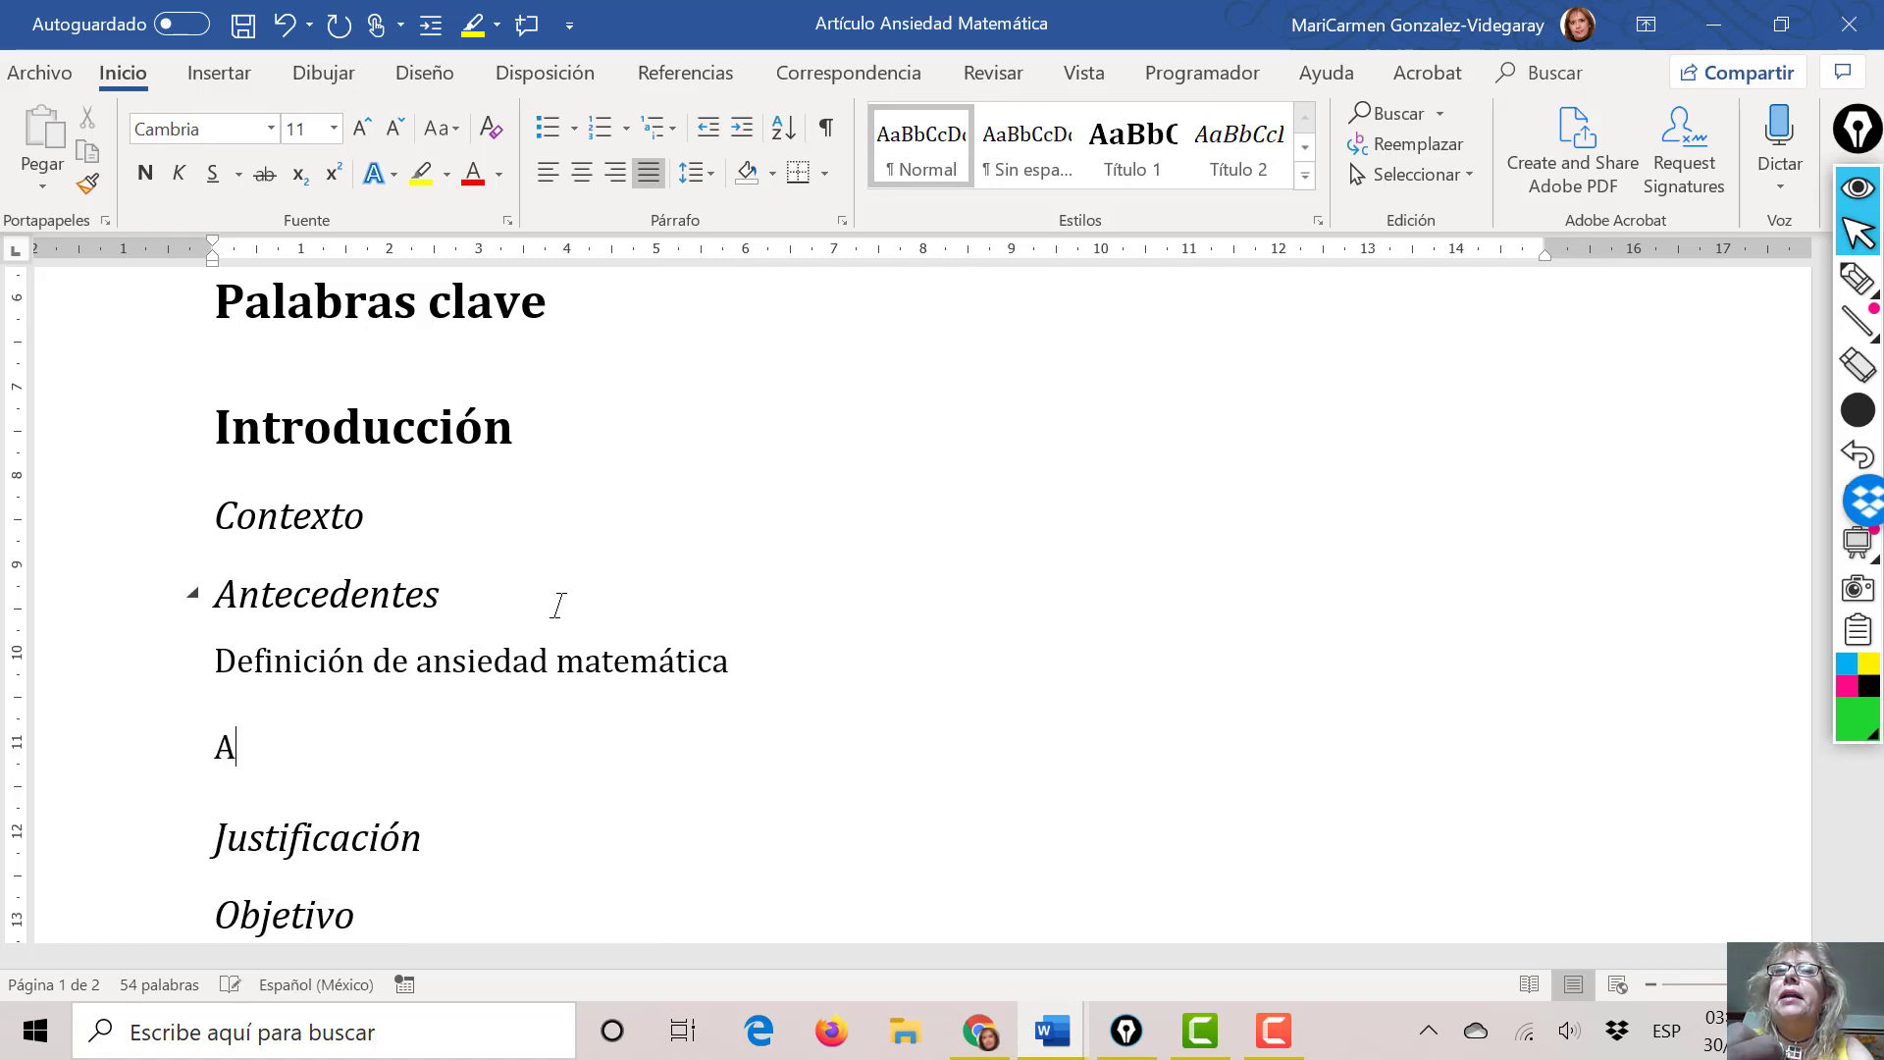
type("nsie")
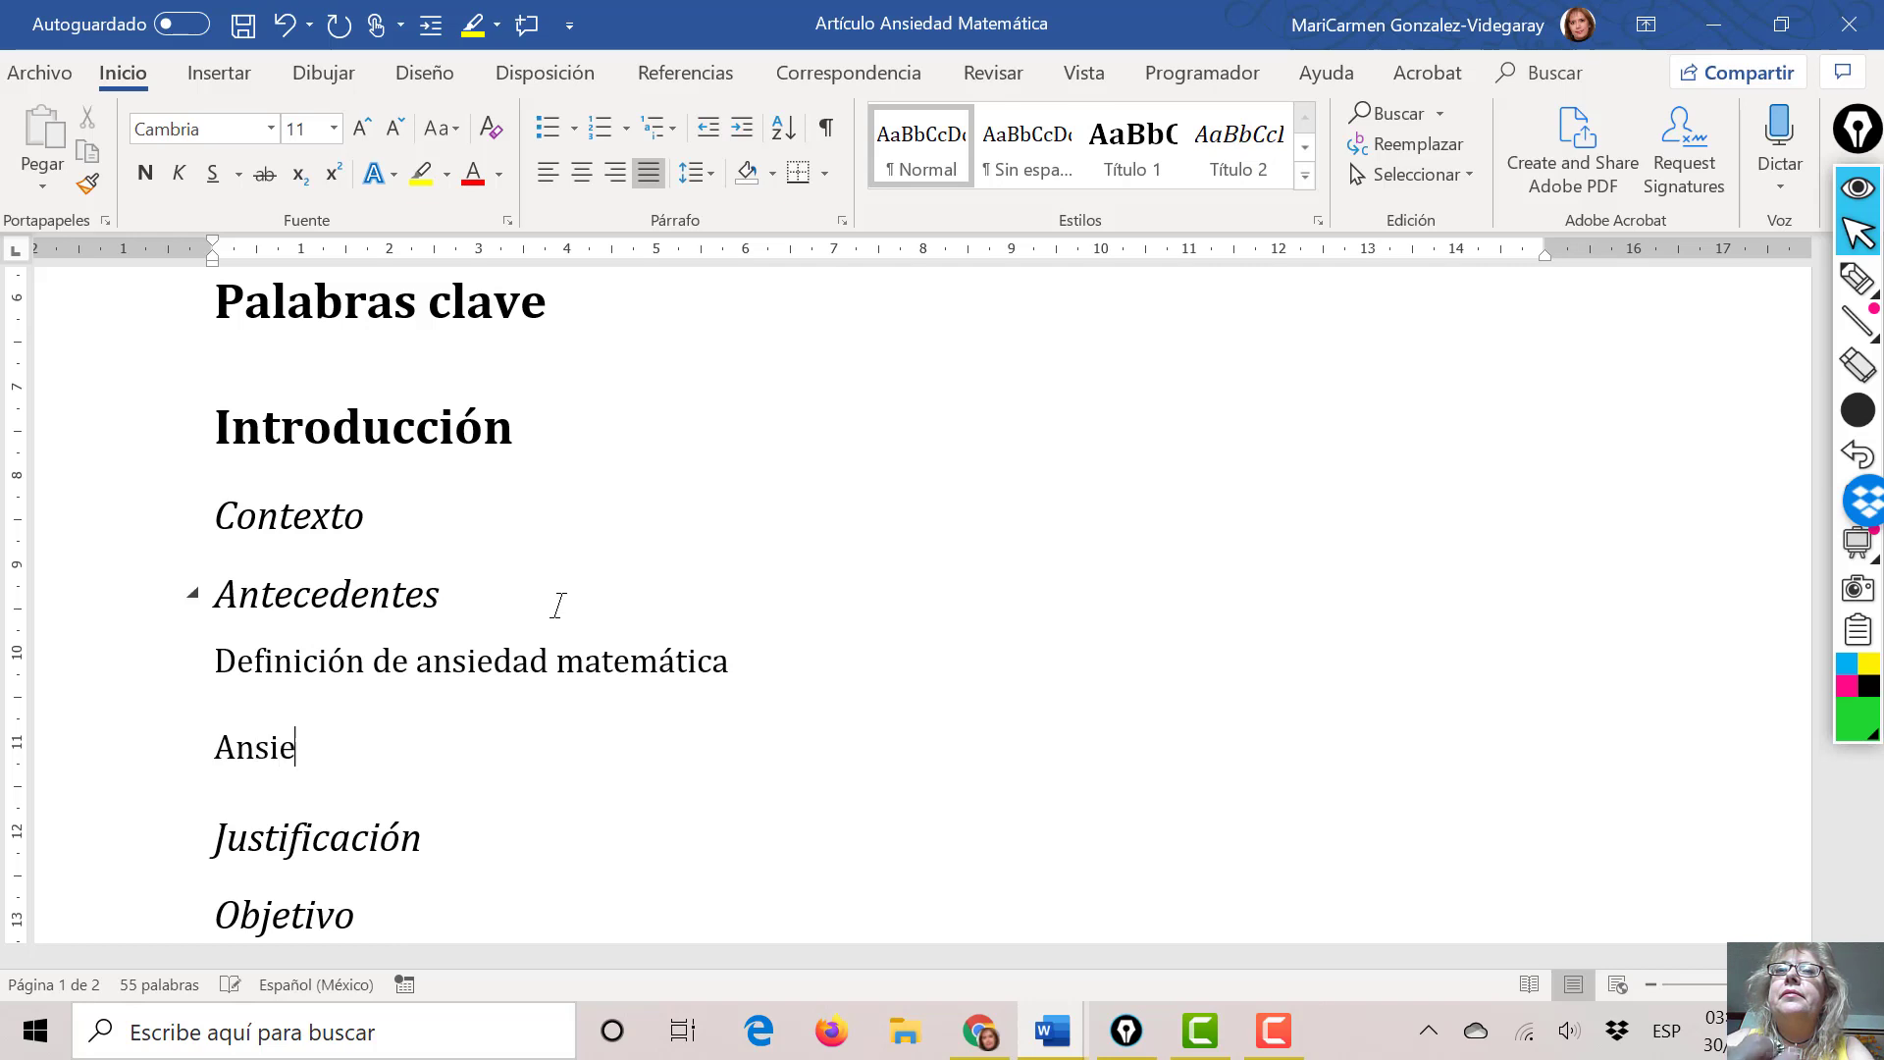
type("dad matemát")
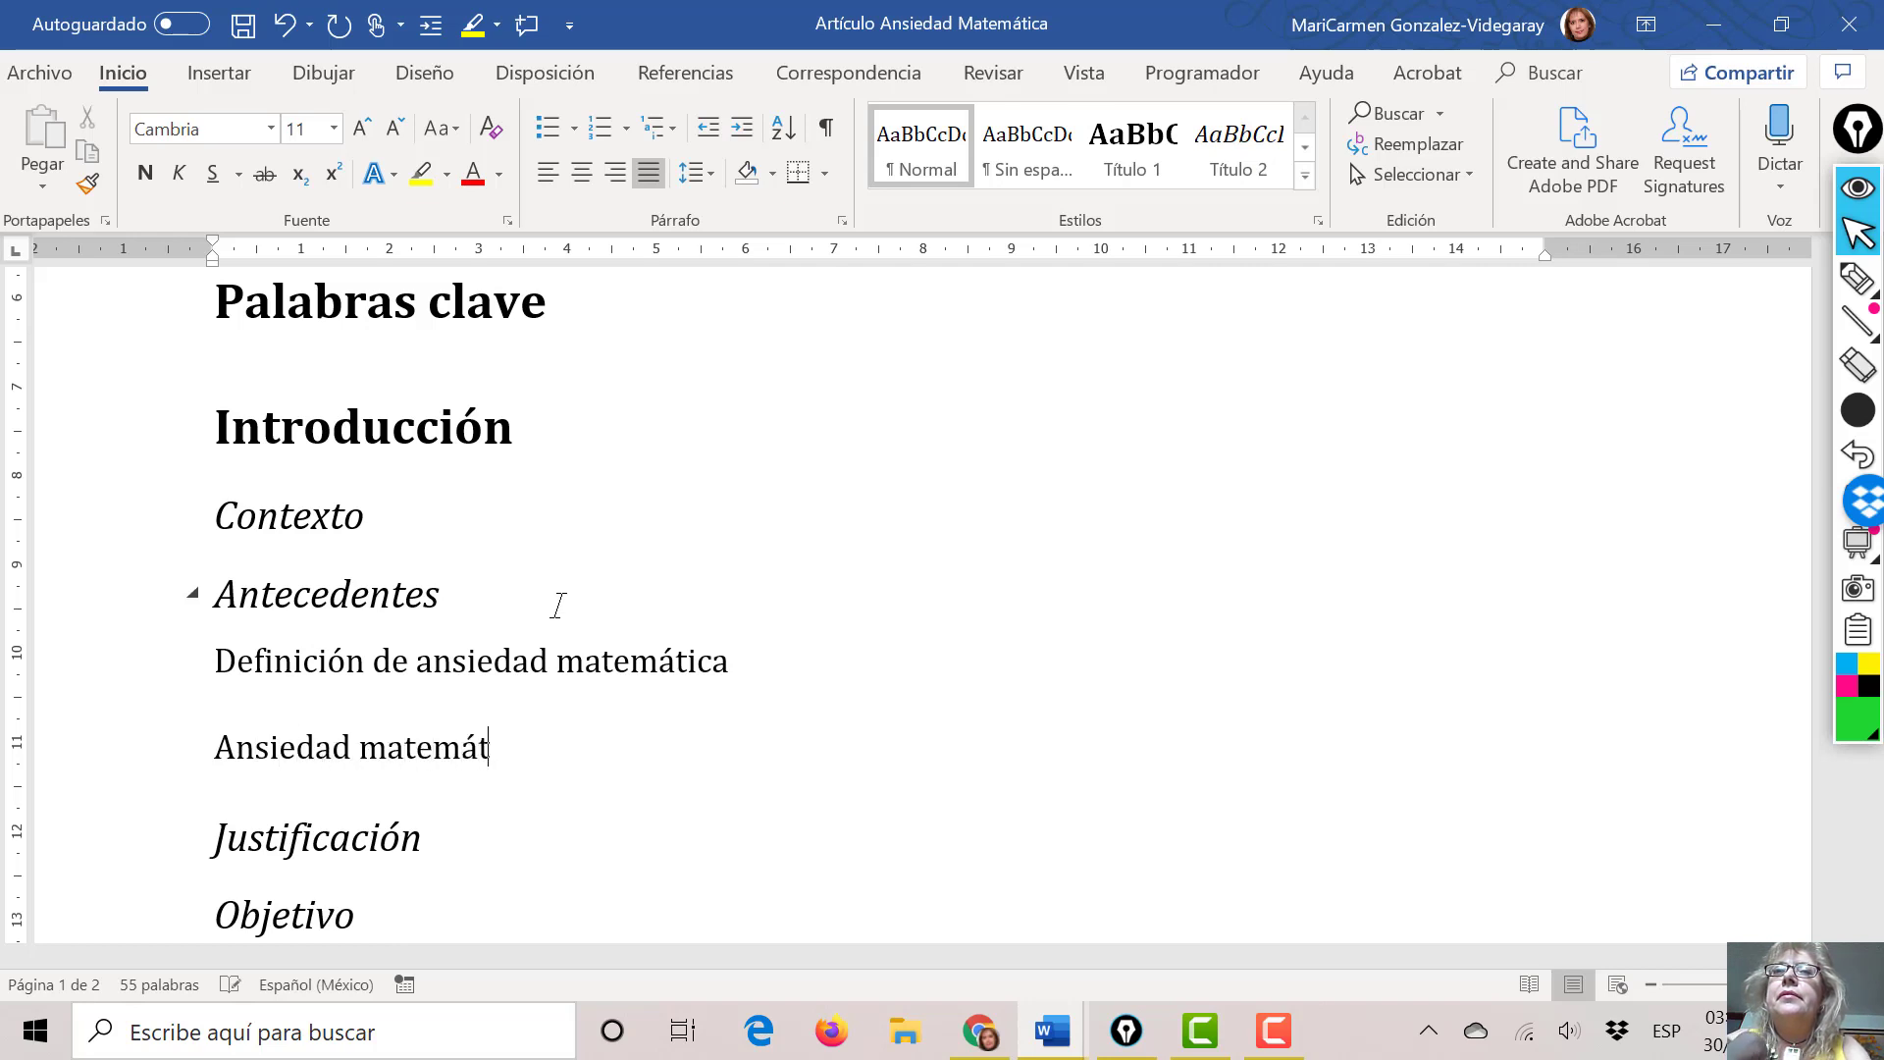
type("ica y cognición")
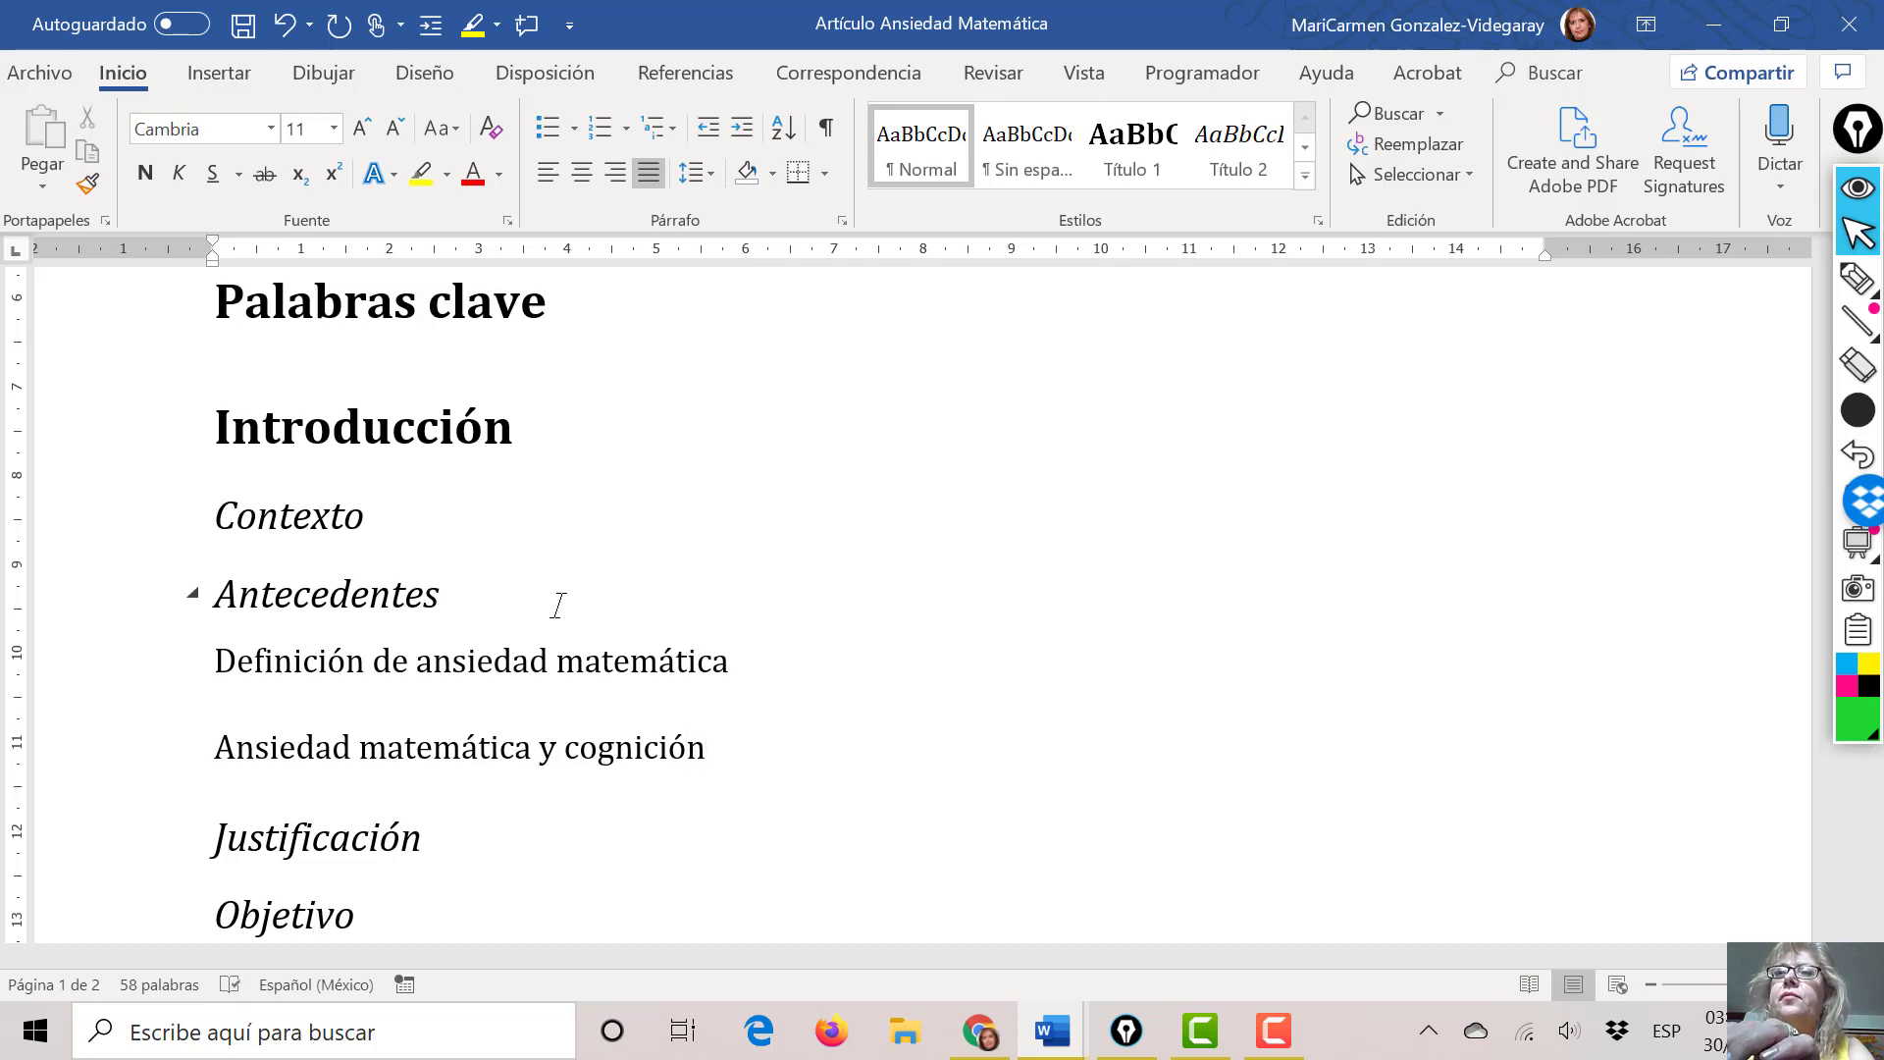
left_click(1048, 1033)
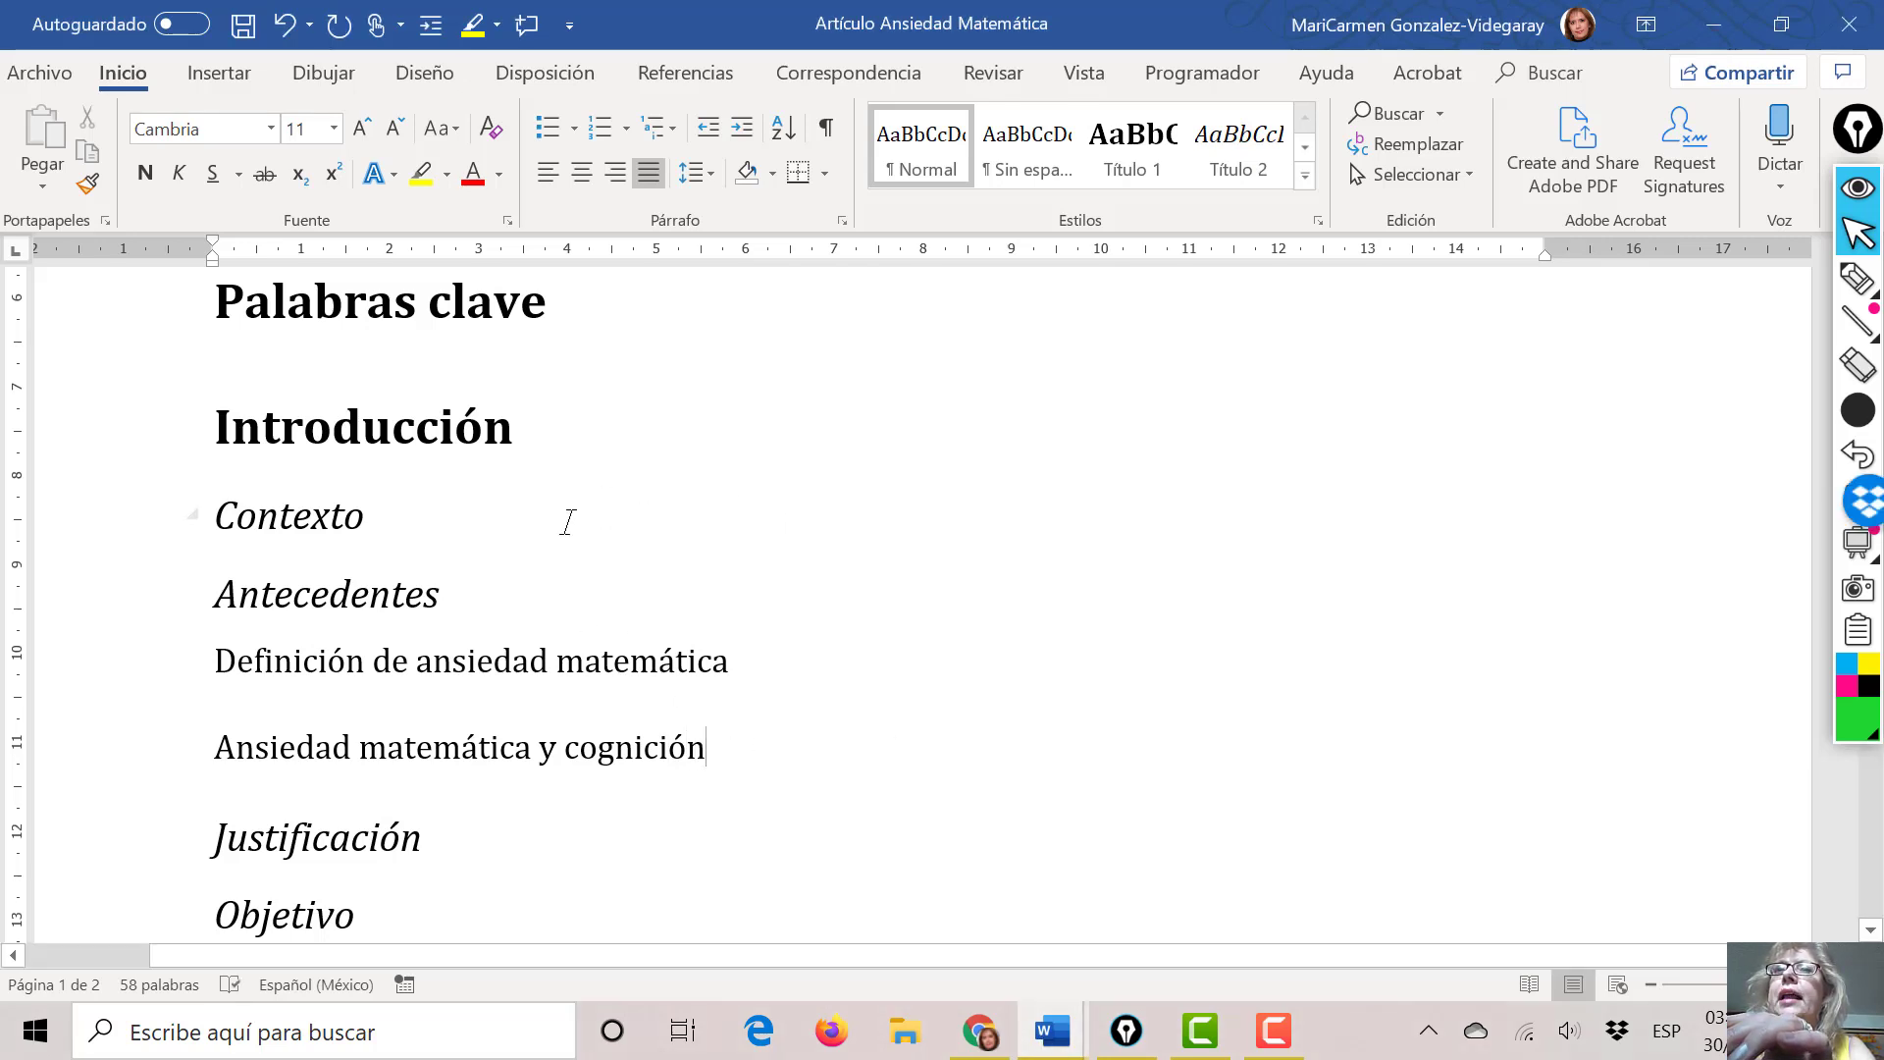
- Add the line "Porcentaje de población que sufre ansiedad matemática" as the first topic under the Contexto subheading
left_click(523, 533)
key("Return")
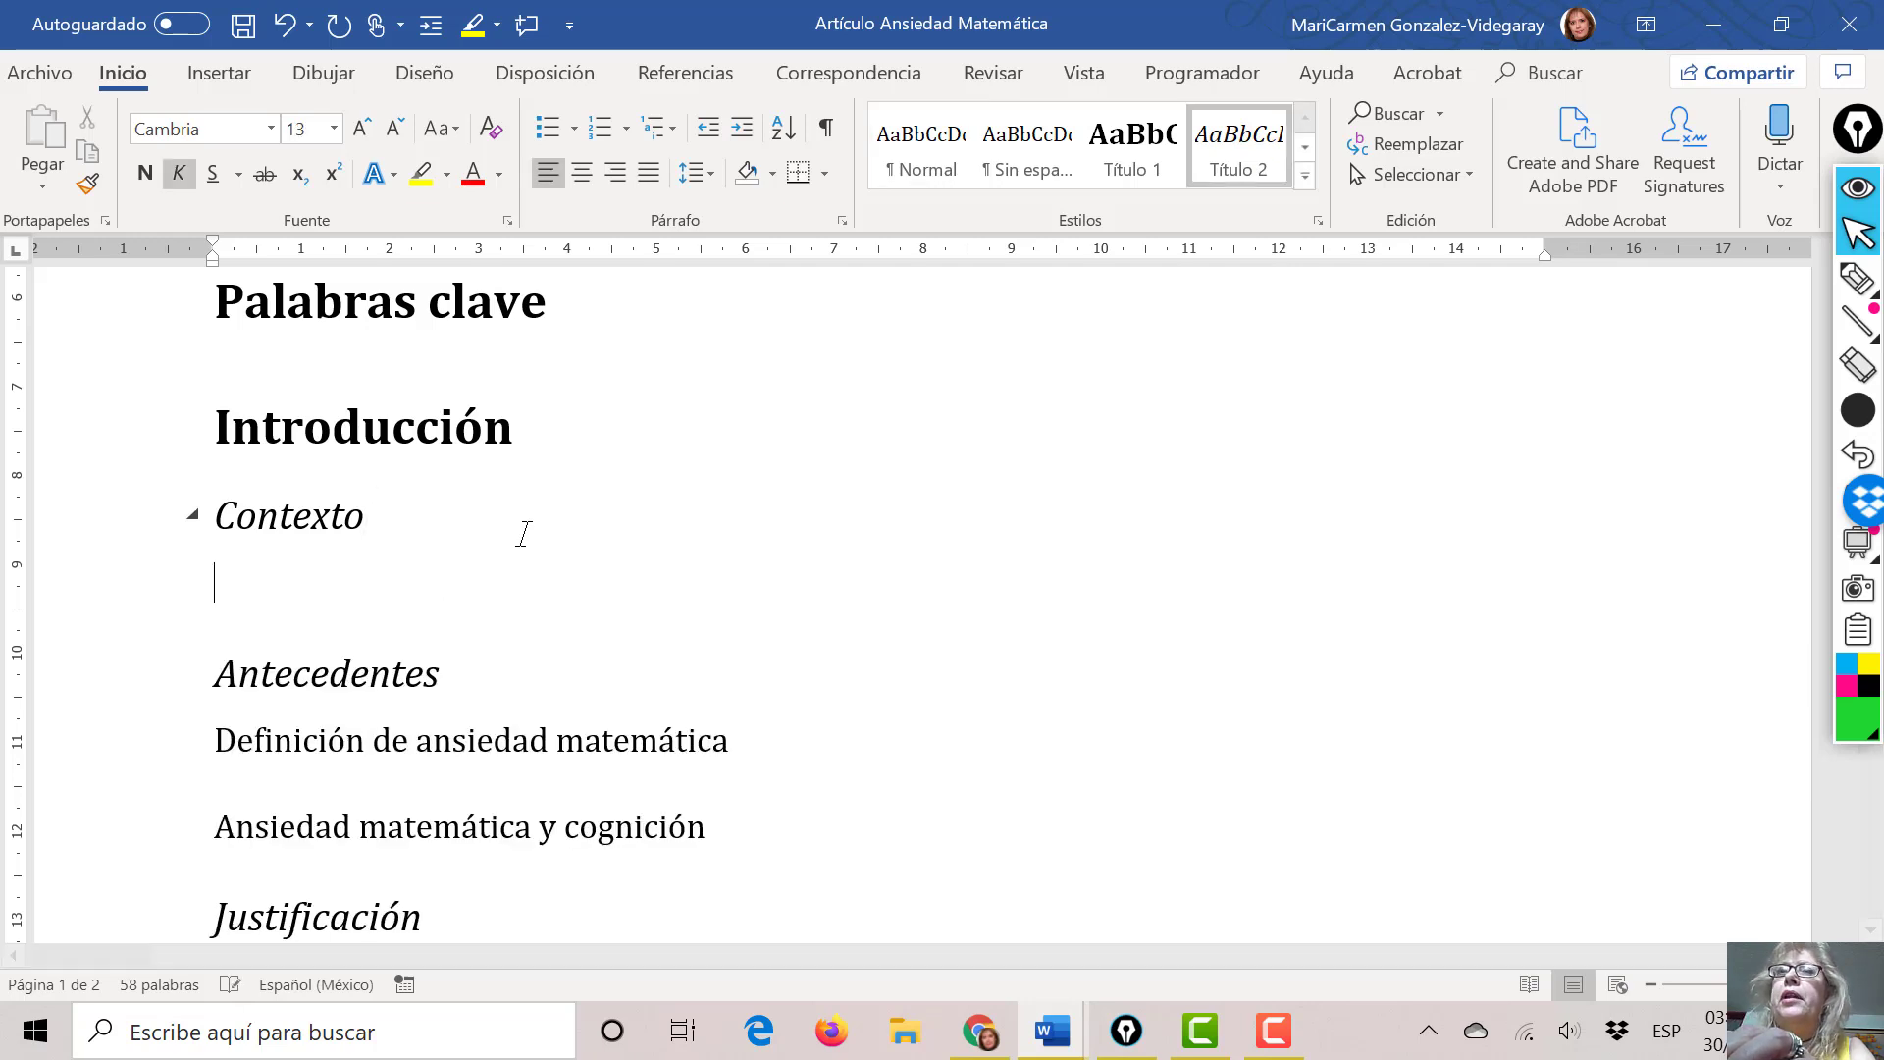
type("Por")
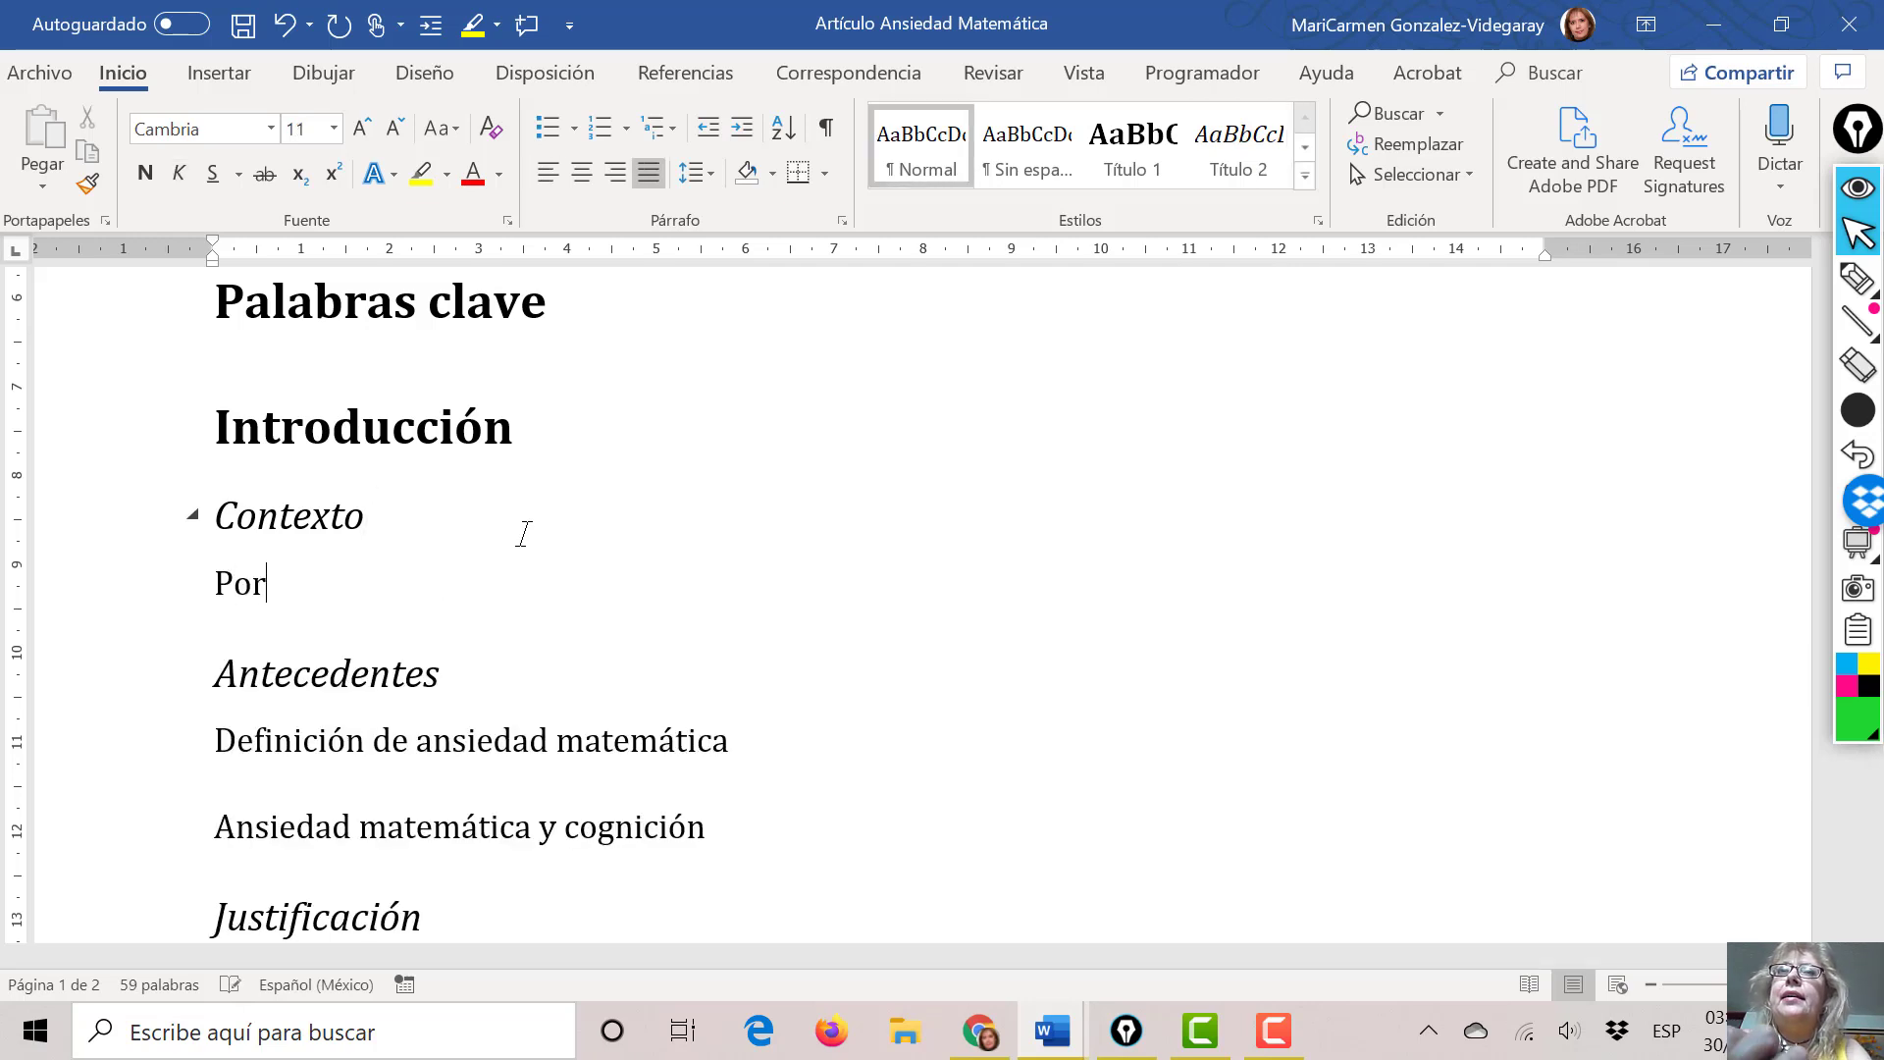
type("centaj")
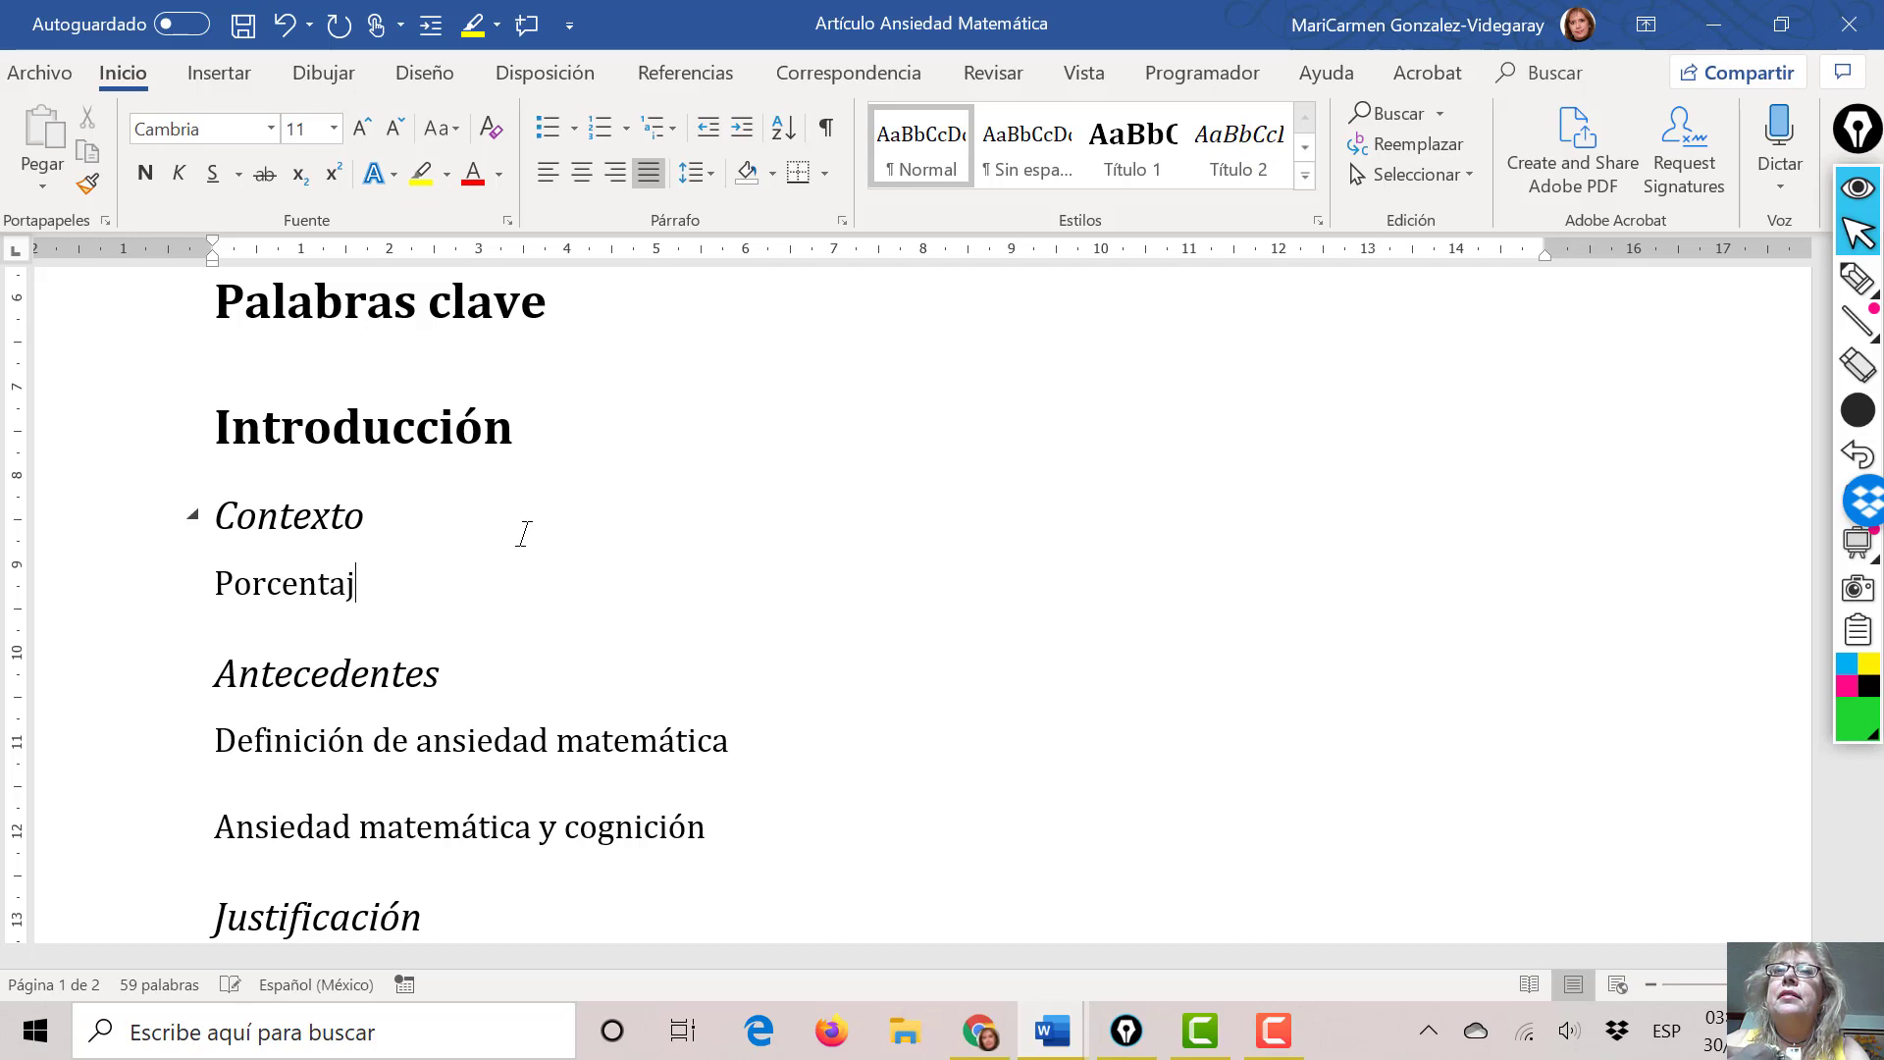
type("e de pos")
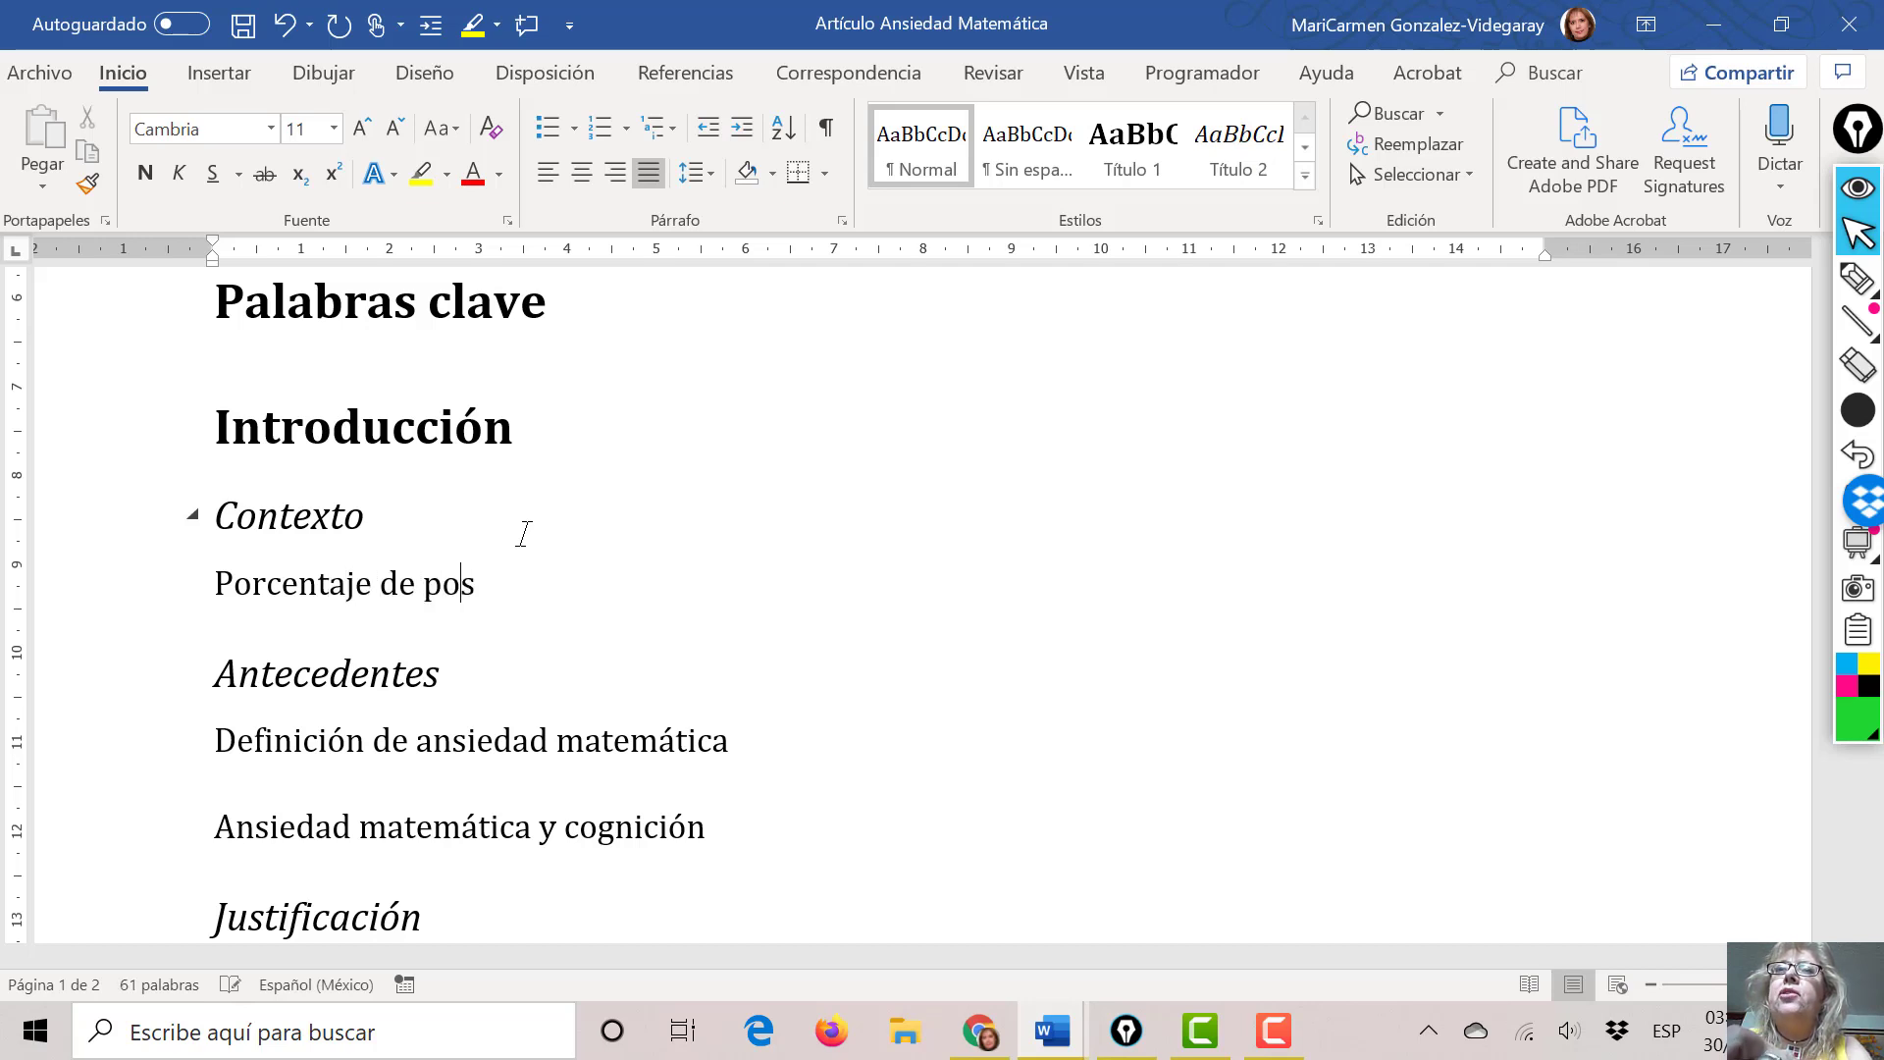
key("BackSpace")
type("blación qu")
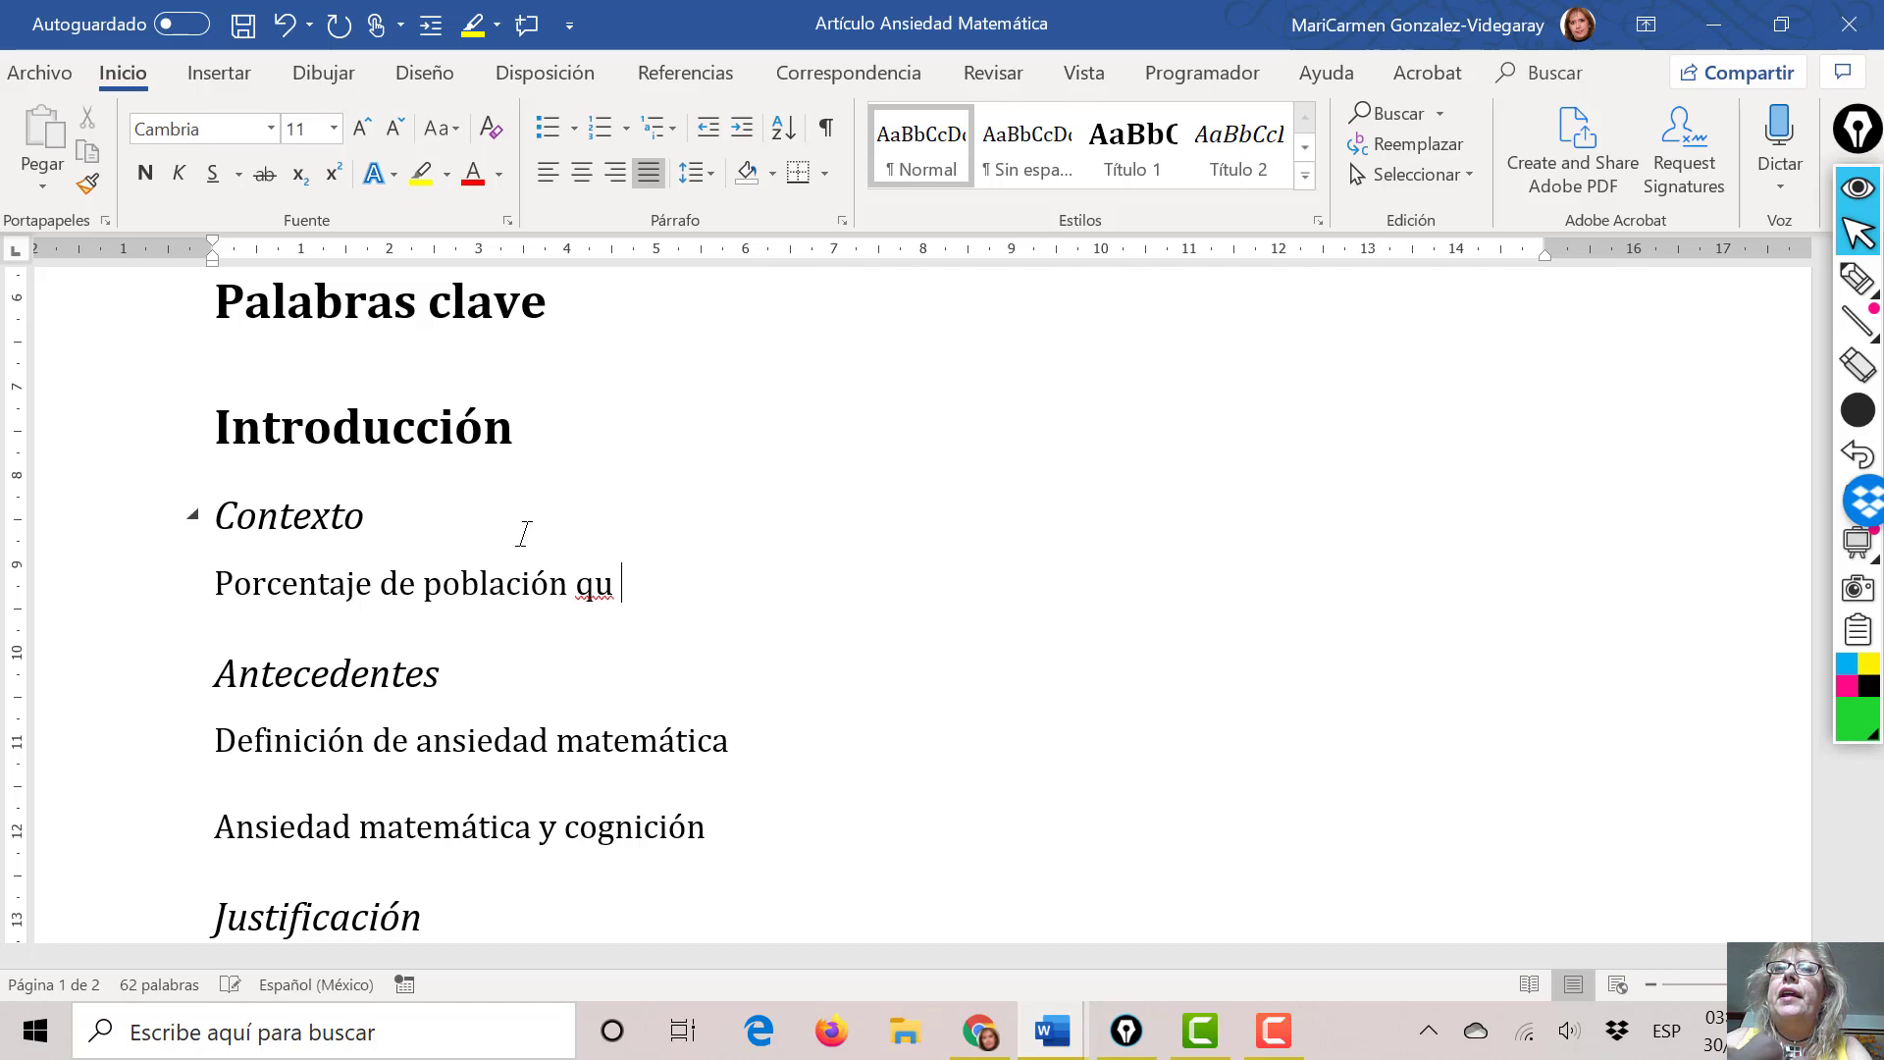
key("BackSpace")
type("e sufr")
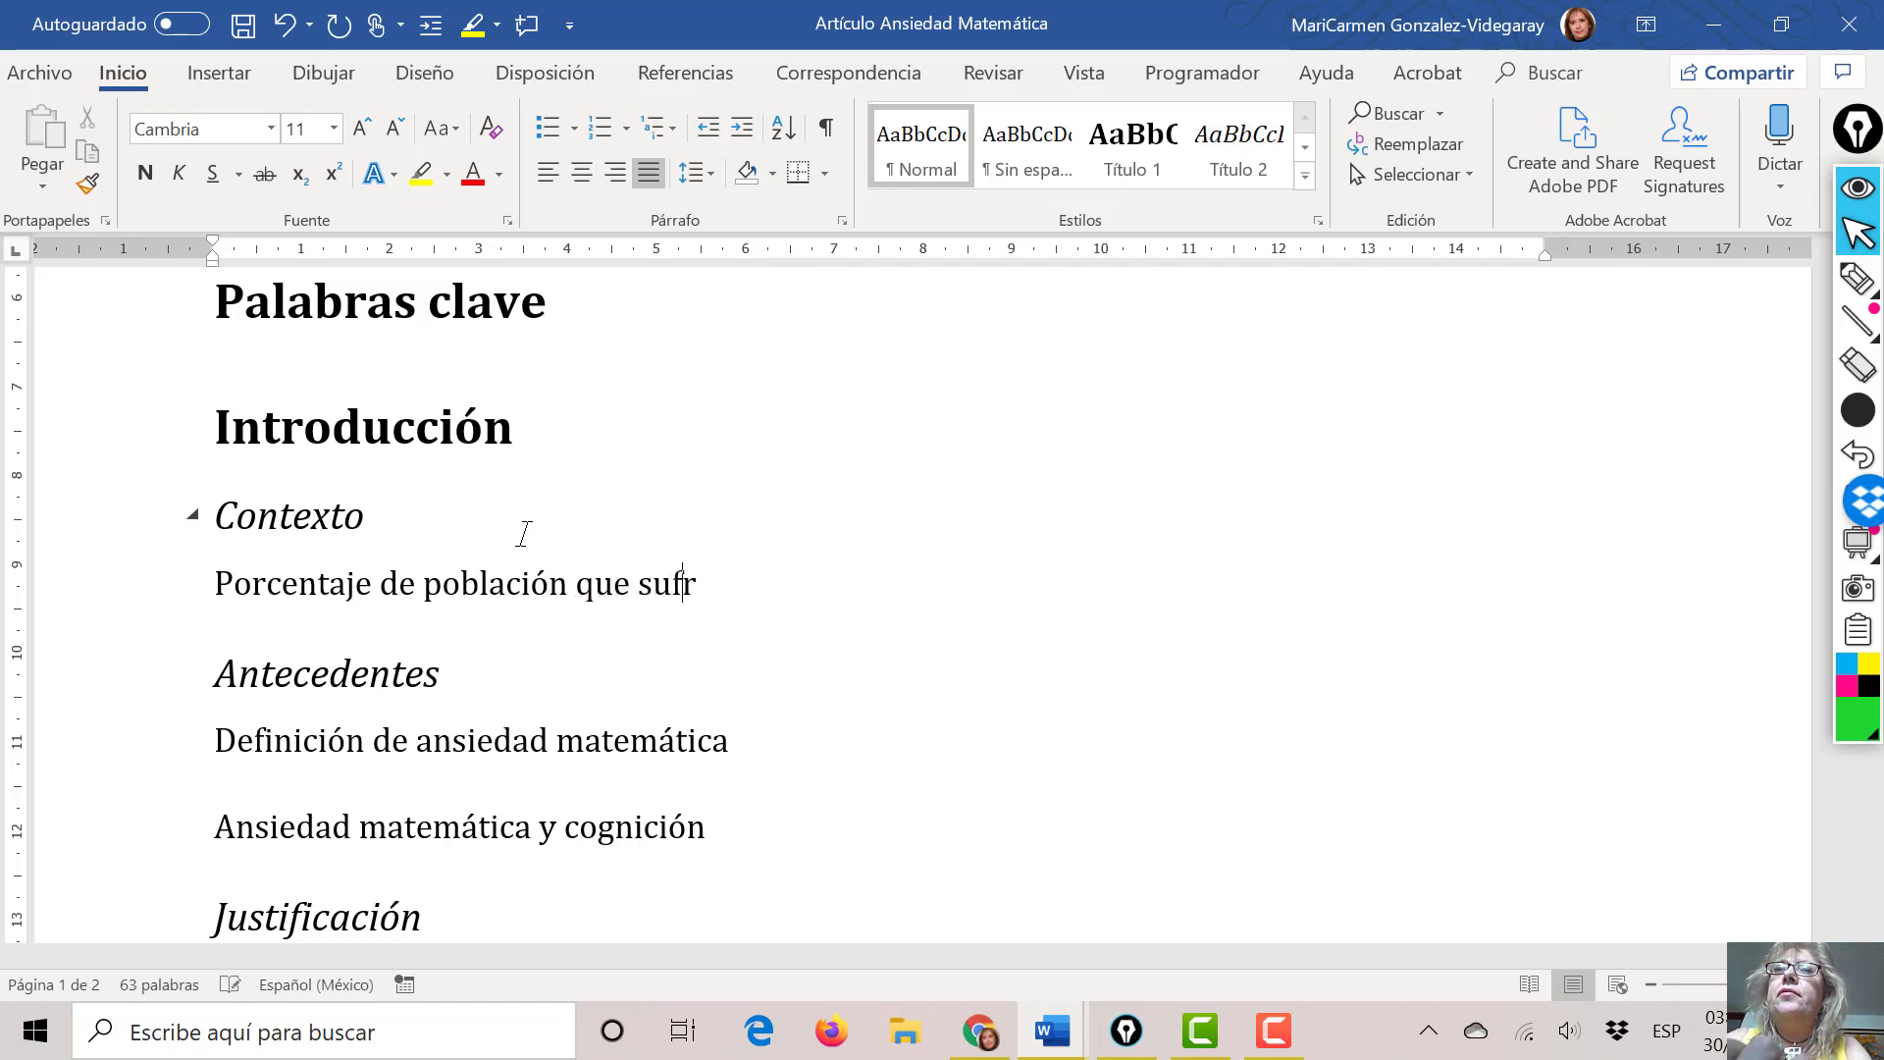
type("e ansiedad")
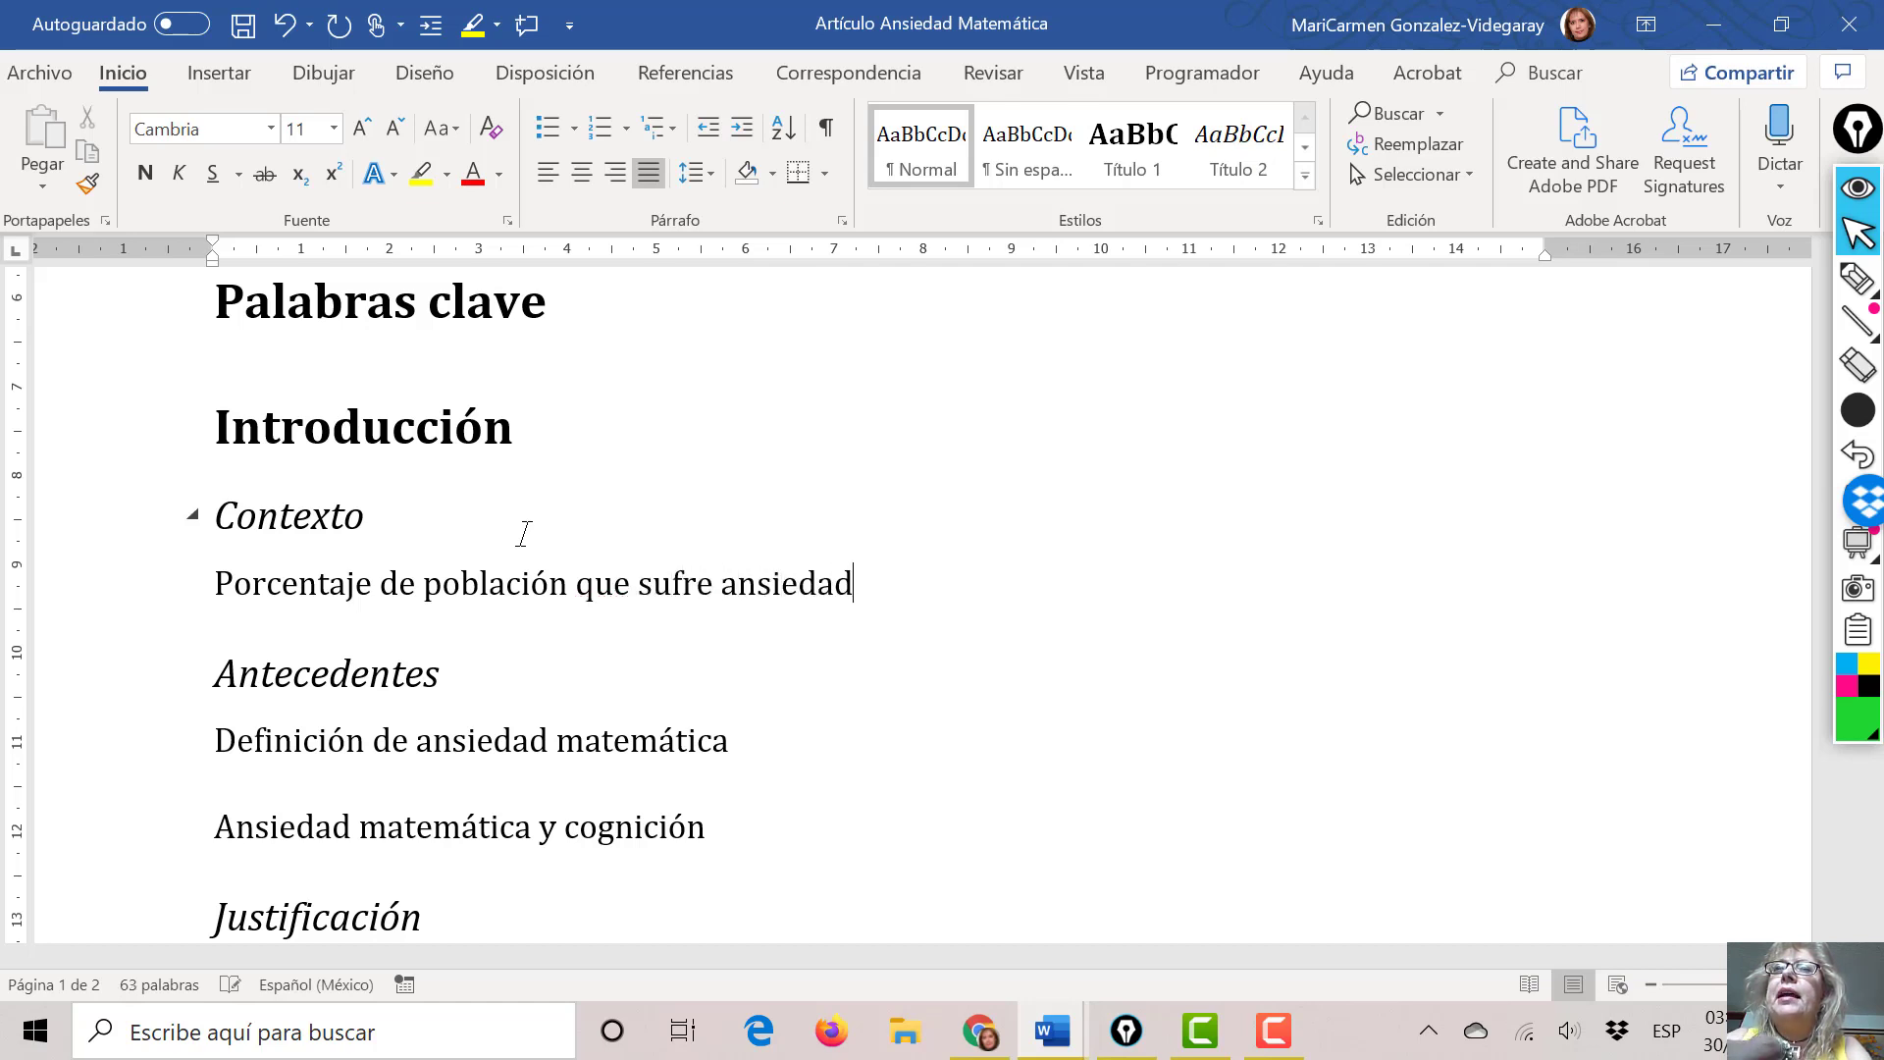
type(" matemátic")
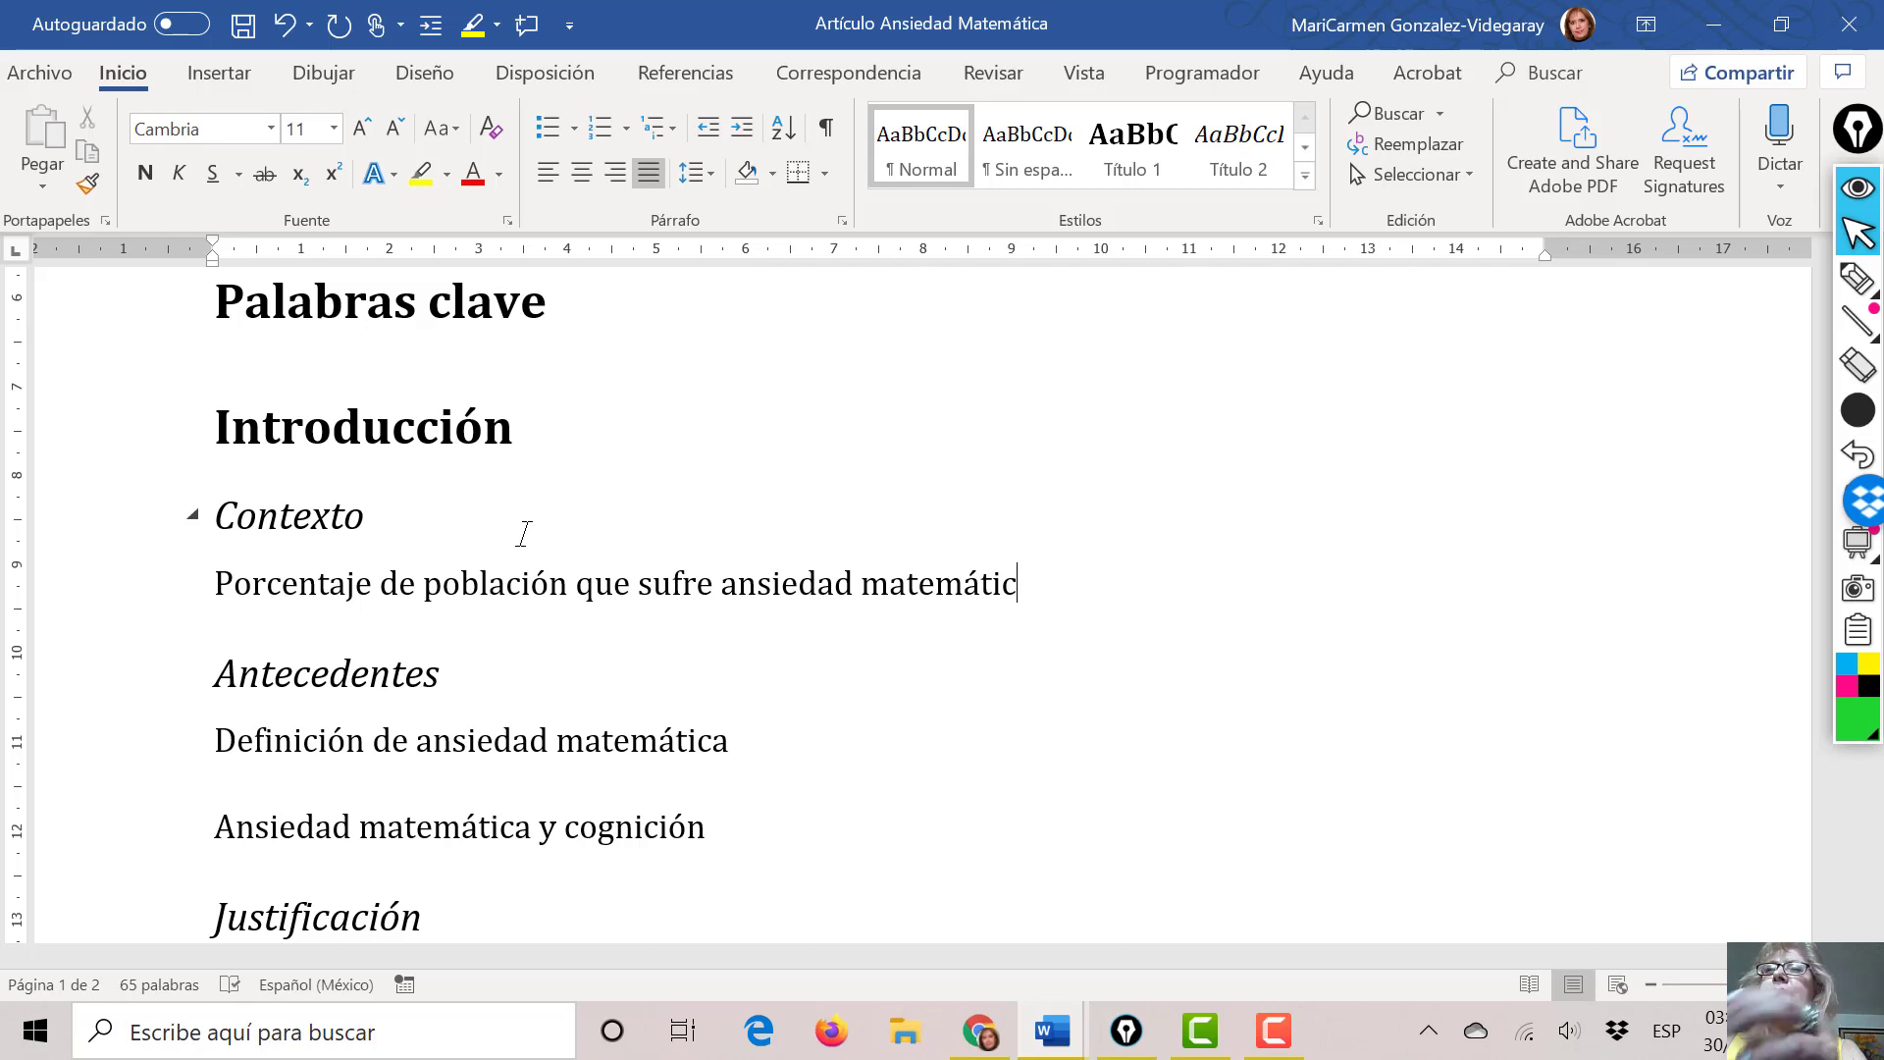
type("a")
- Add "Relevancia de este problema" as the second topic line under the Contexto subheading
key("Return")
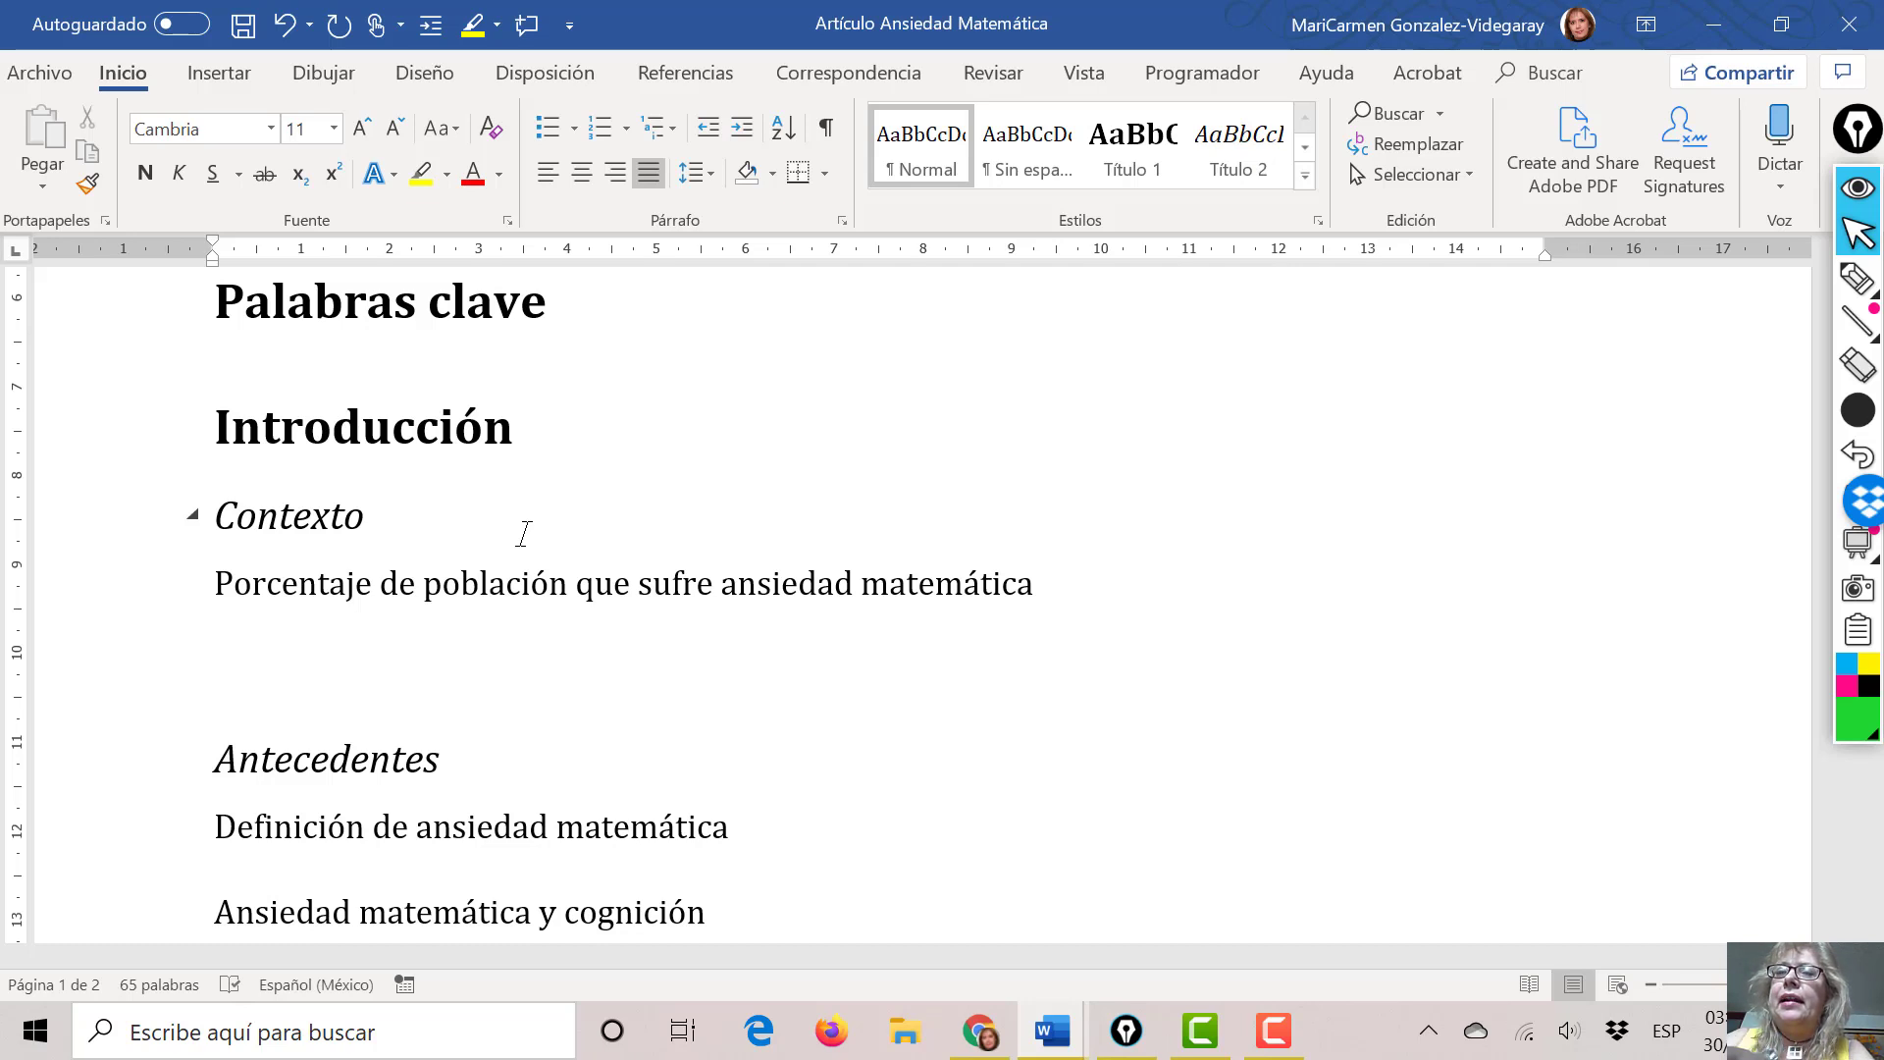
type("Relevan")
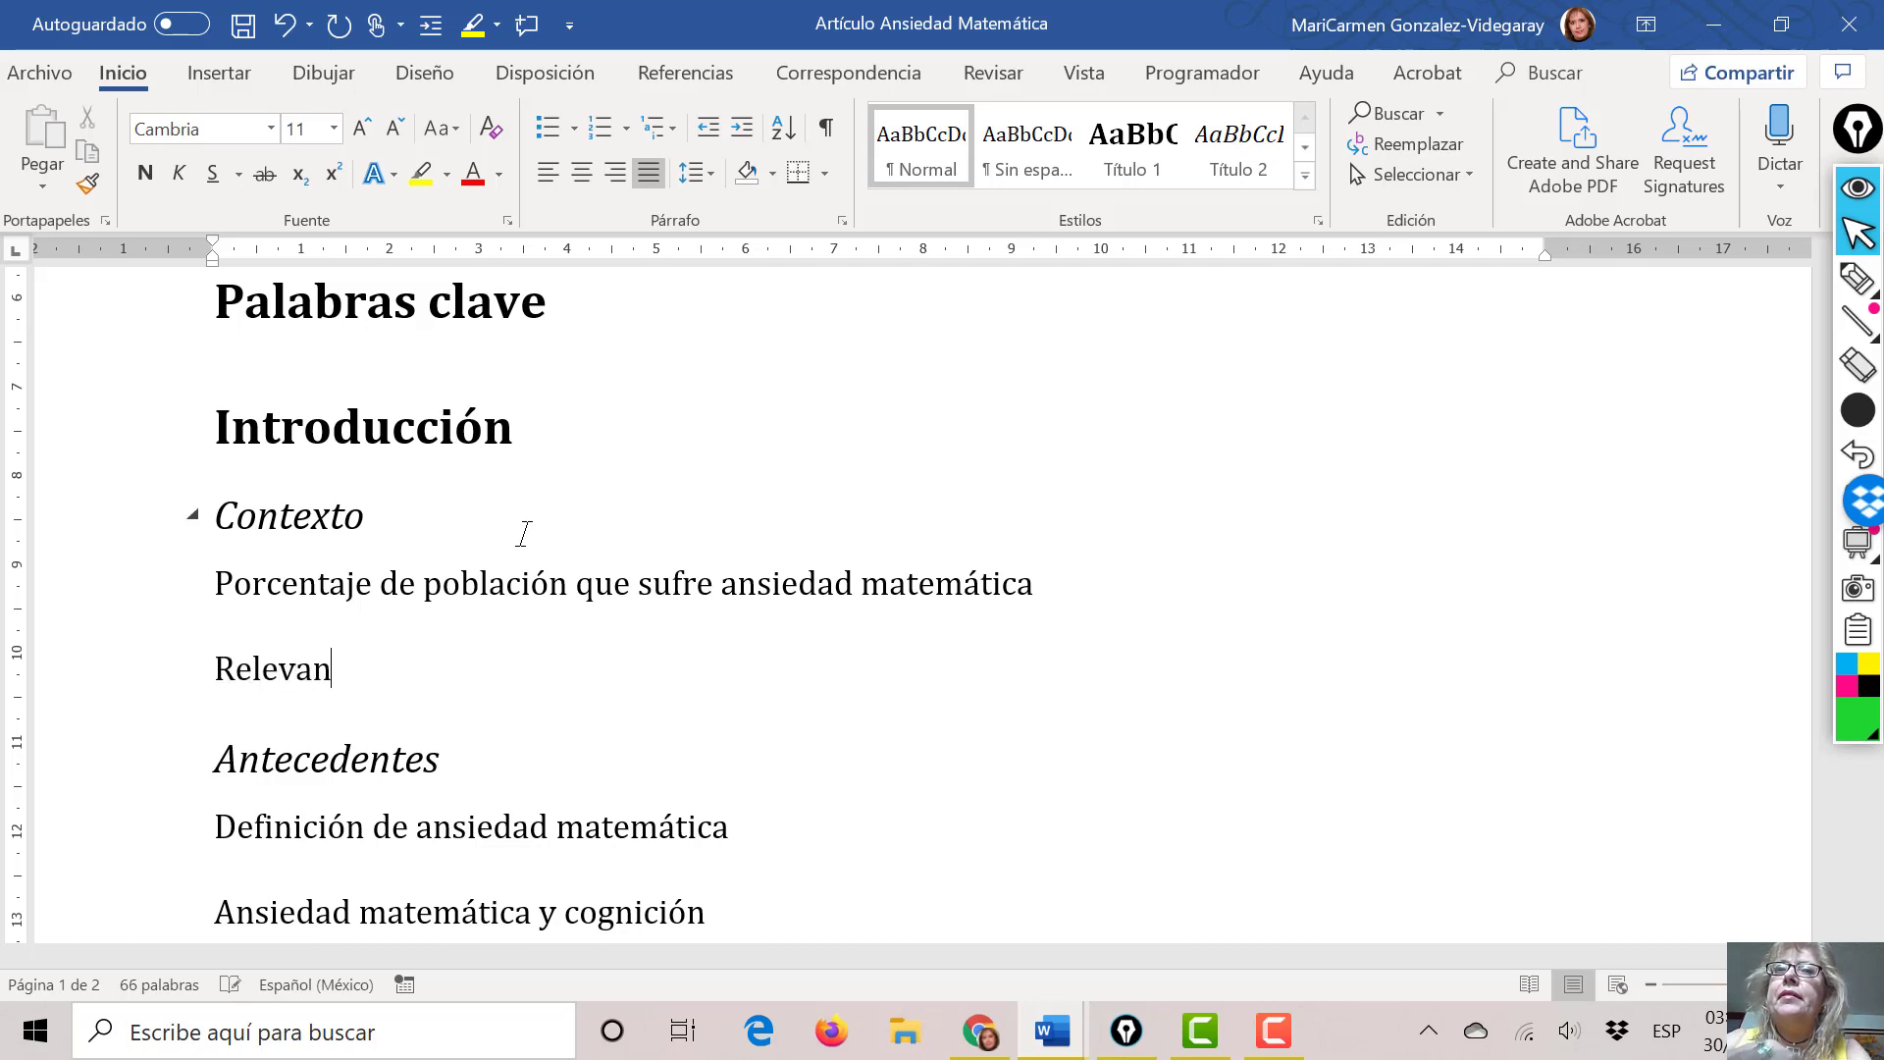
type("cia de este problema")
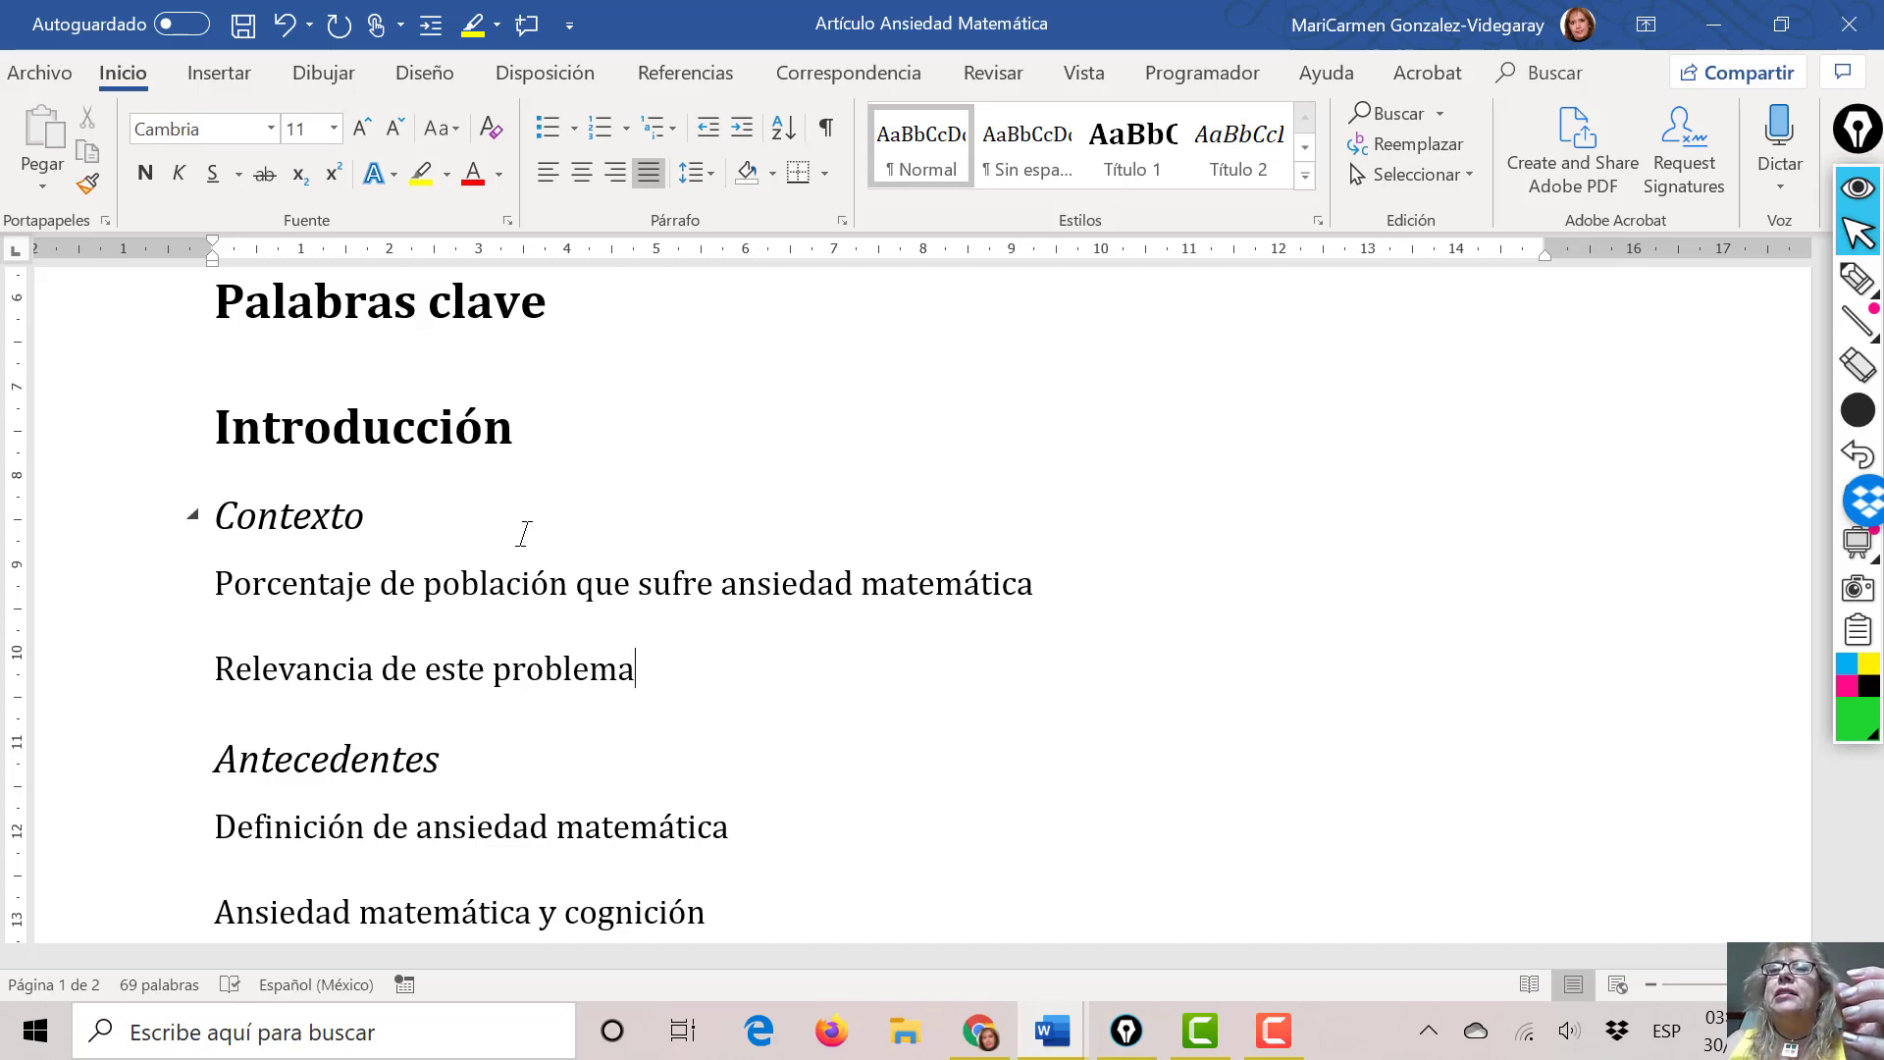
- Consult Ficha de Organización Temática 1 and add "Explicaciones de la ansiedad matemática" below the definition line under Antecedentes in the article
scroll(628, 589, "down", 2)
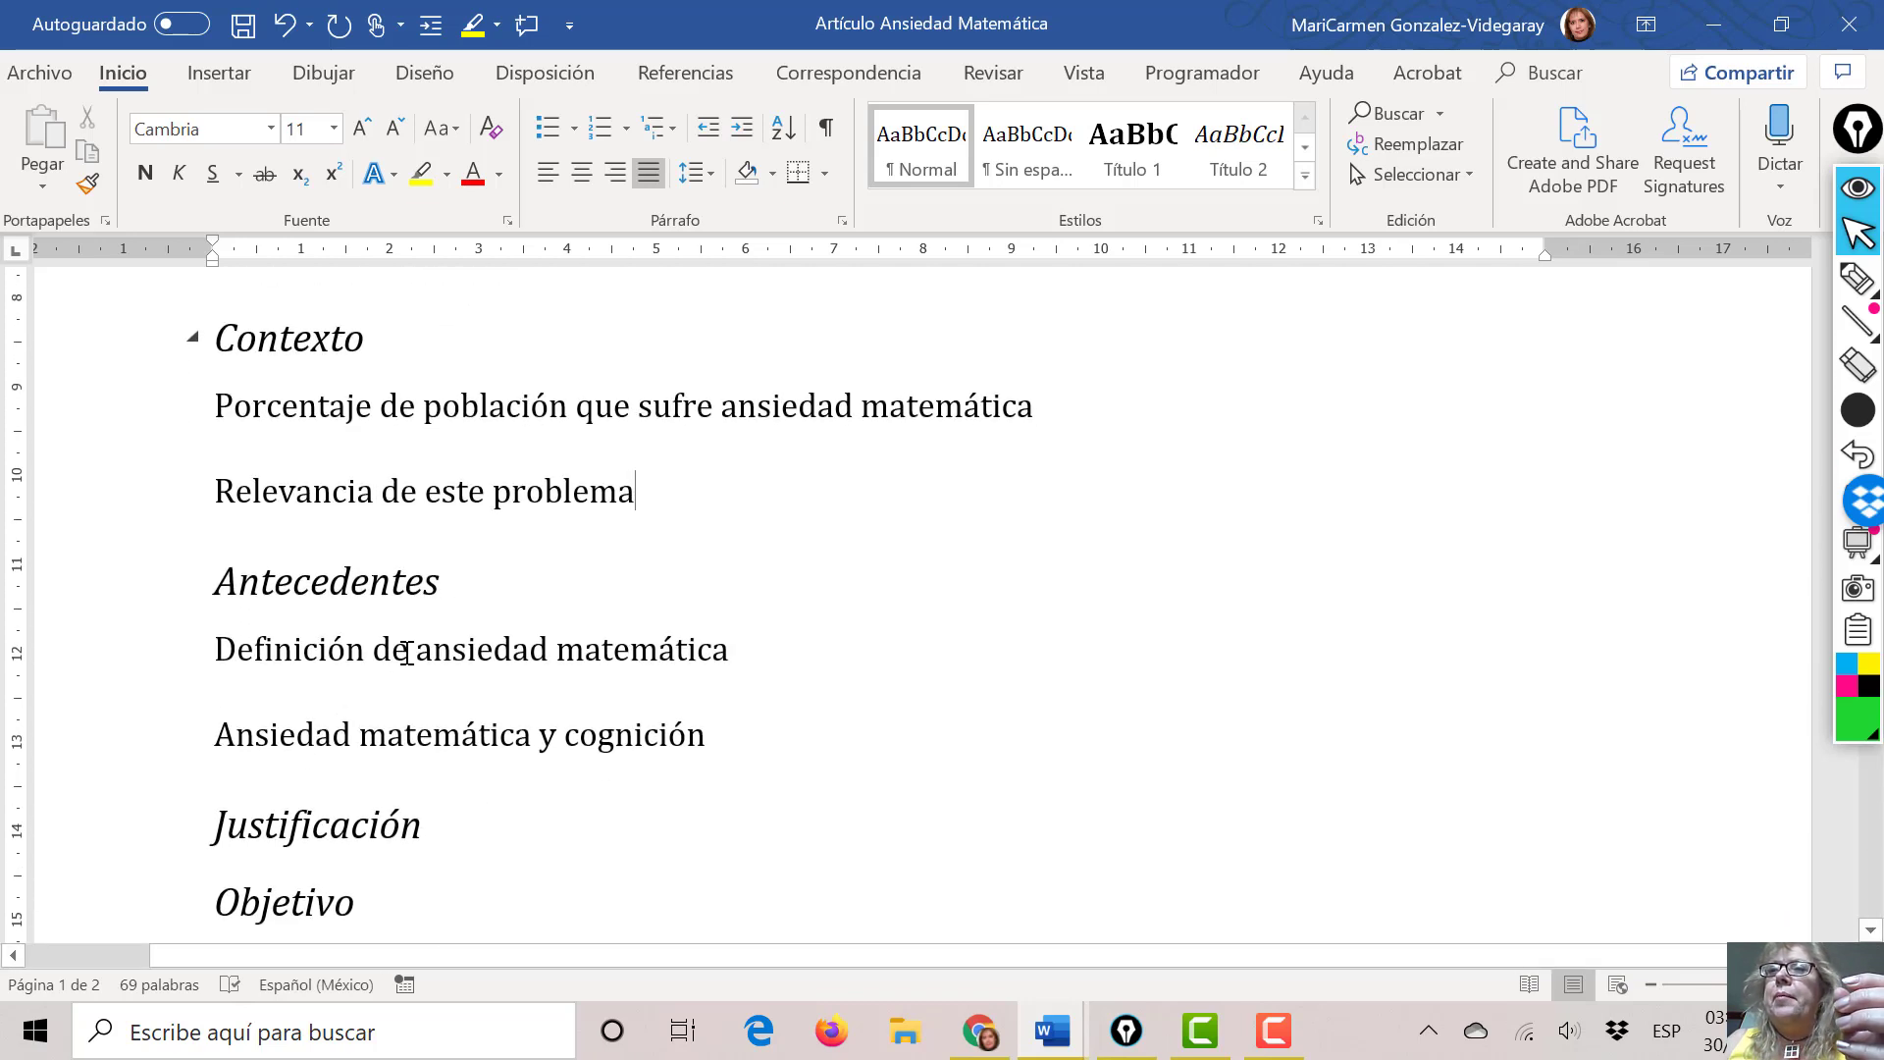
left_click(1046, 1055)
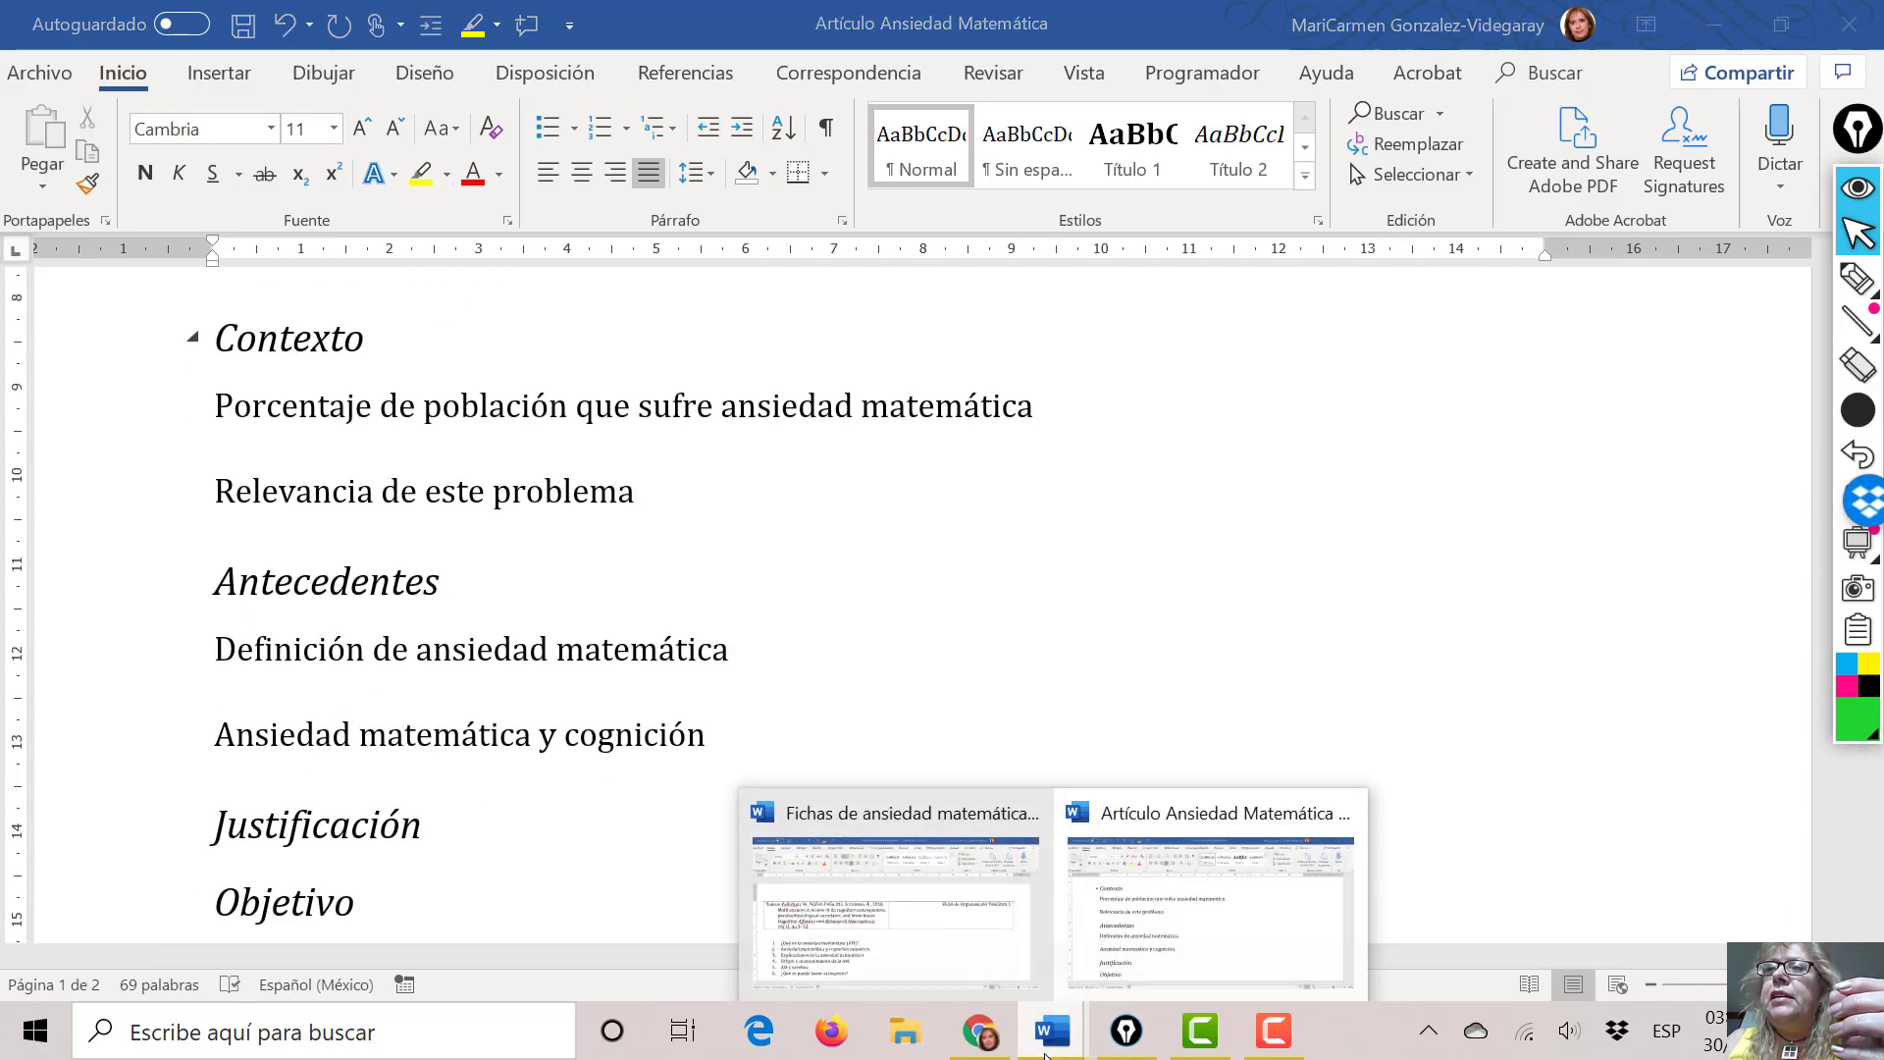
left_click(973, 944)
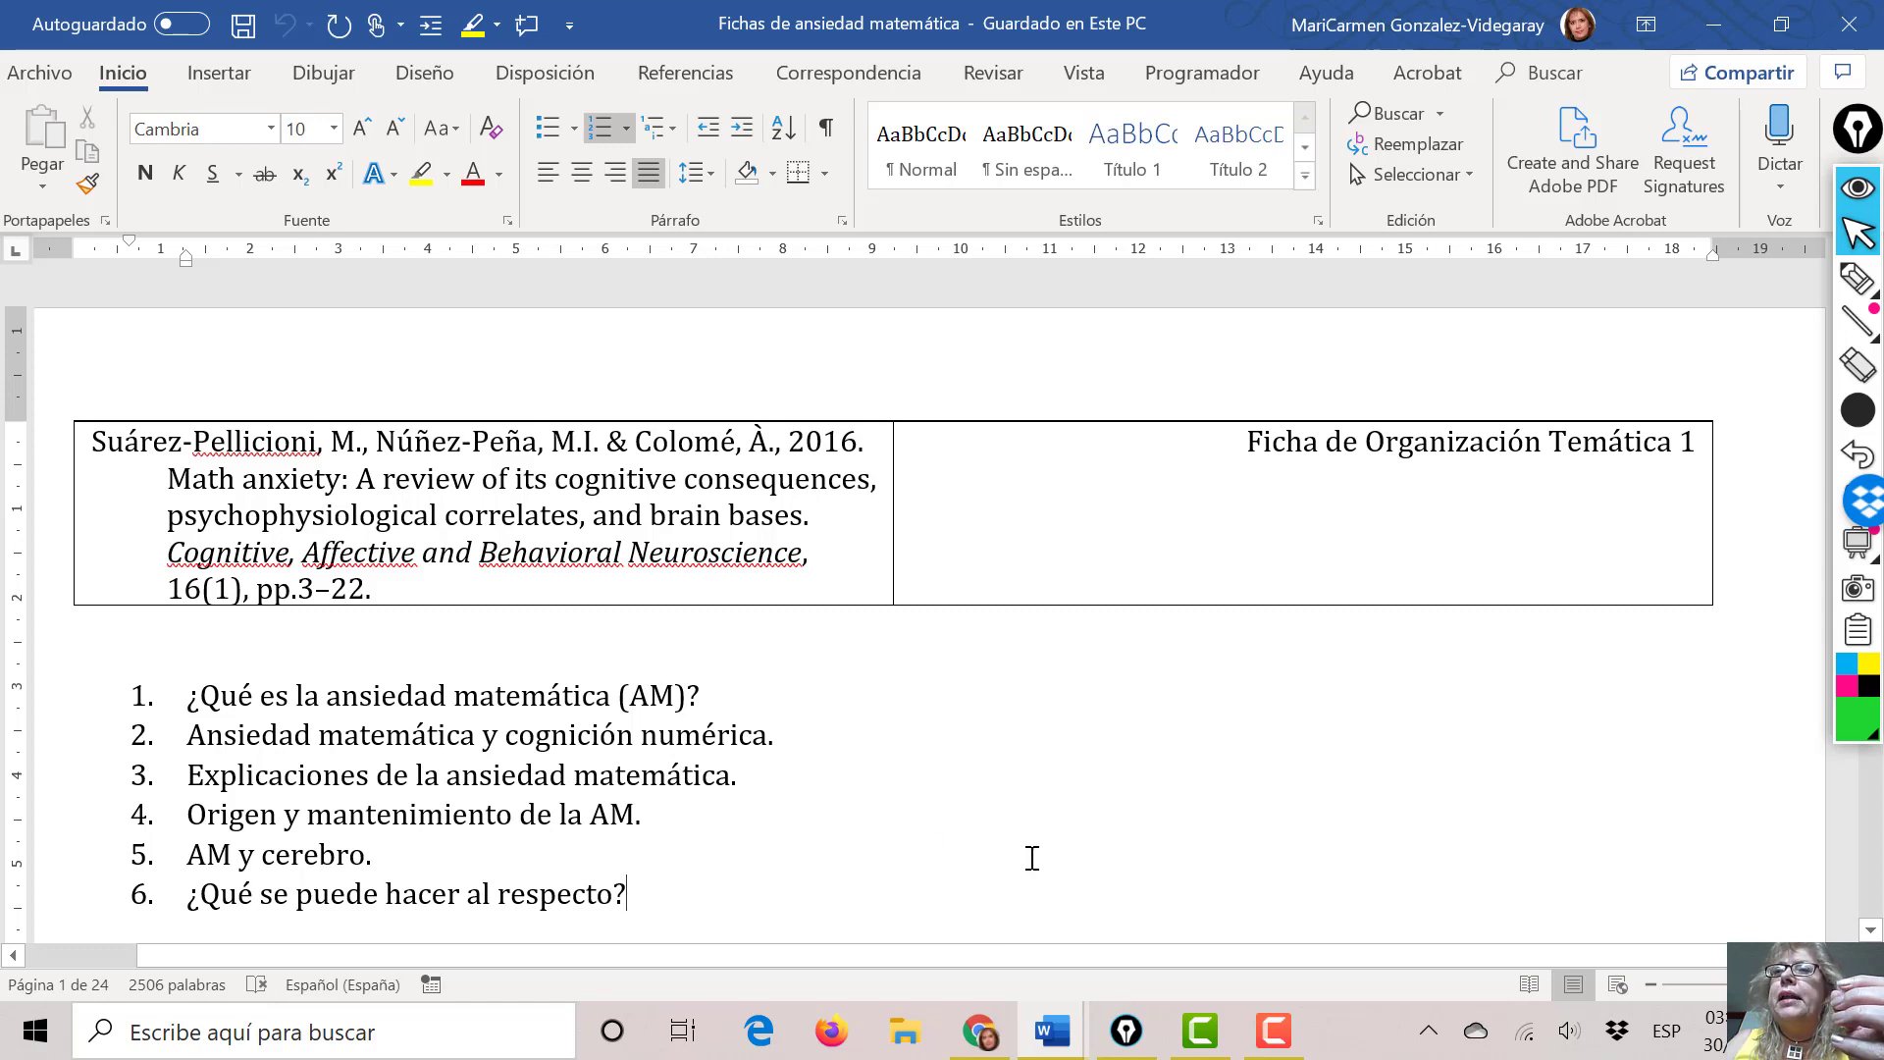
mouse_move(1057, 1031)
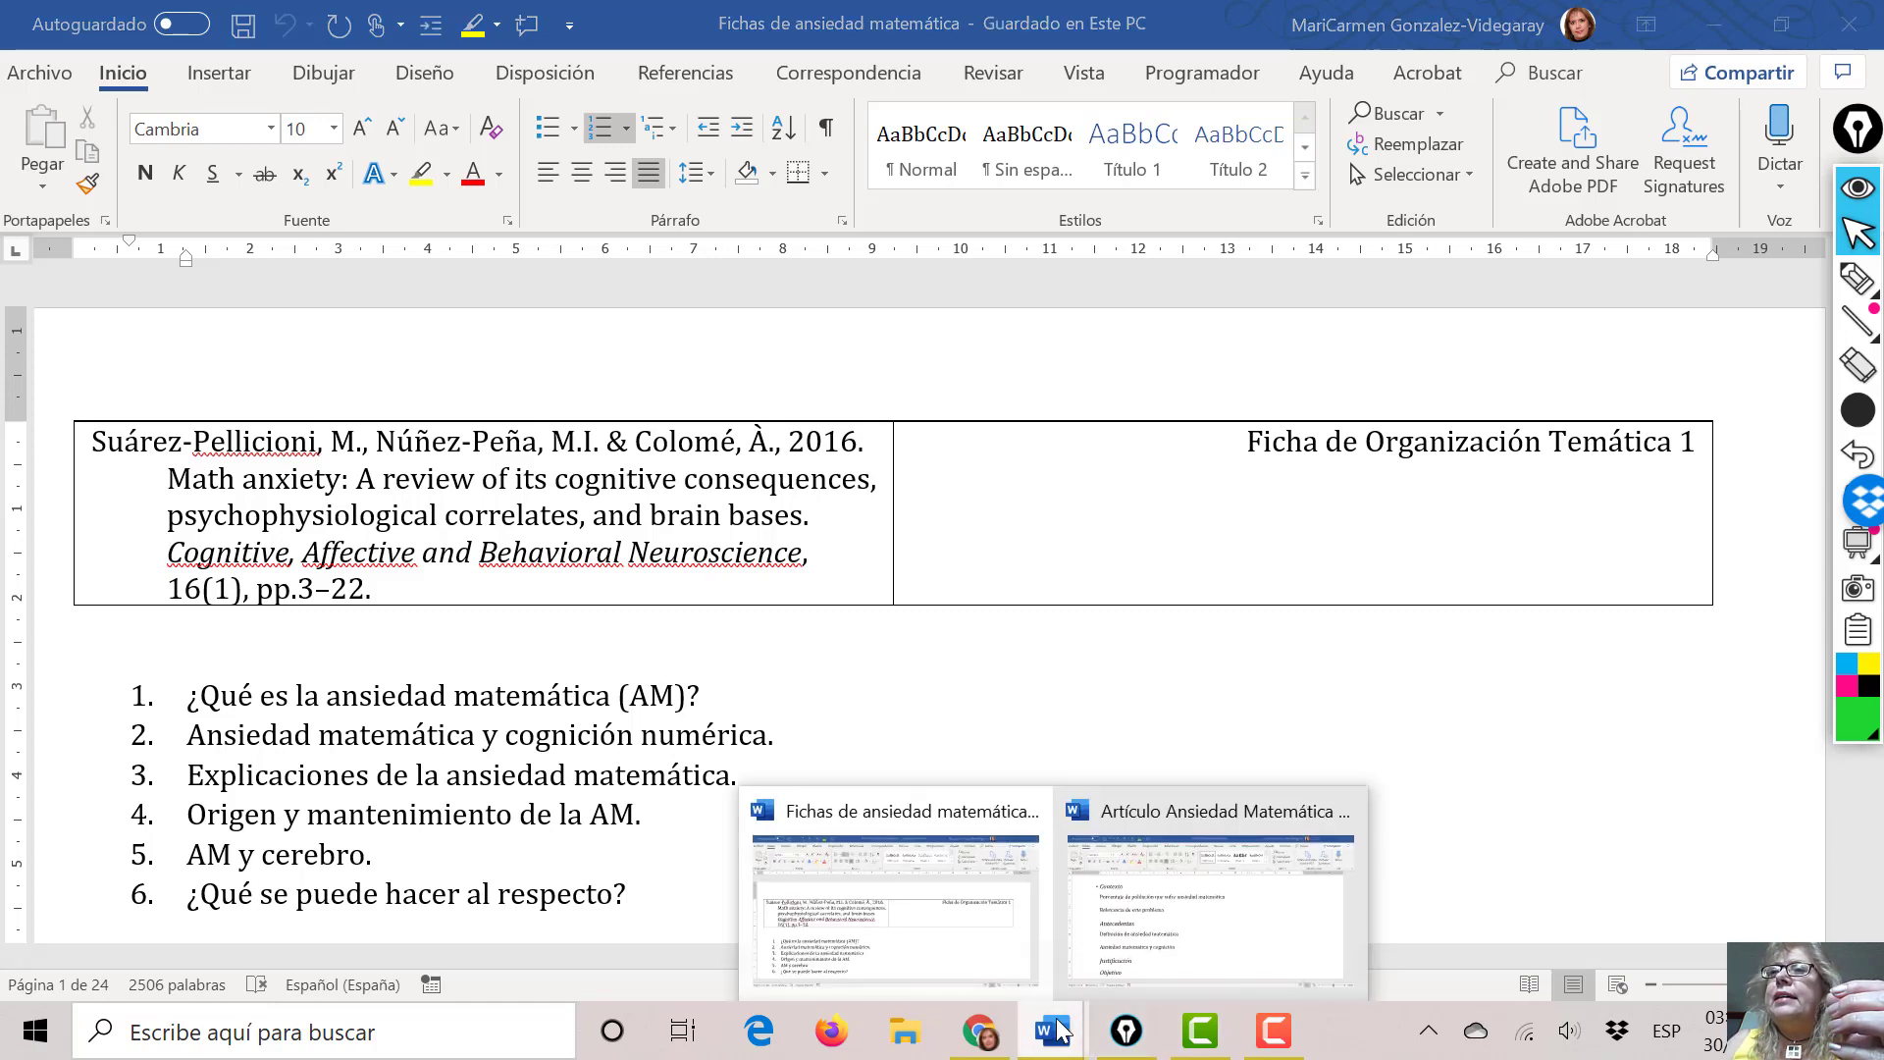
left_click(1205, 950)
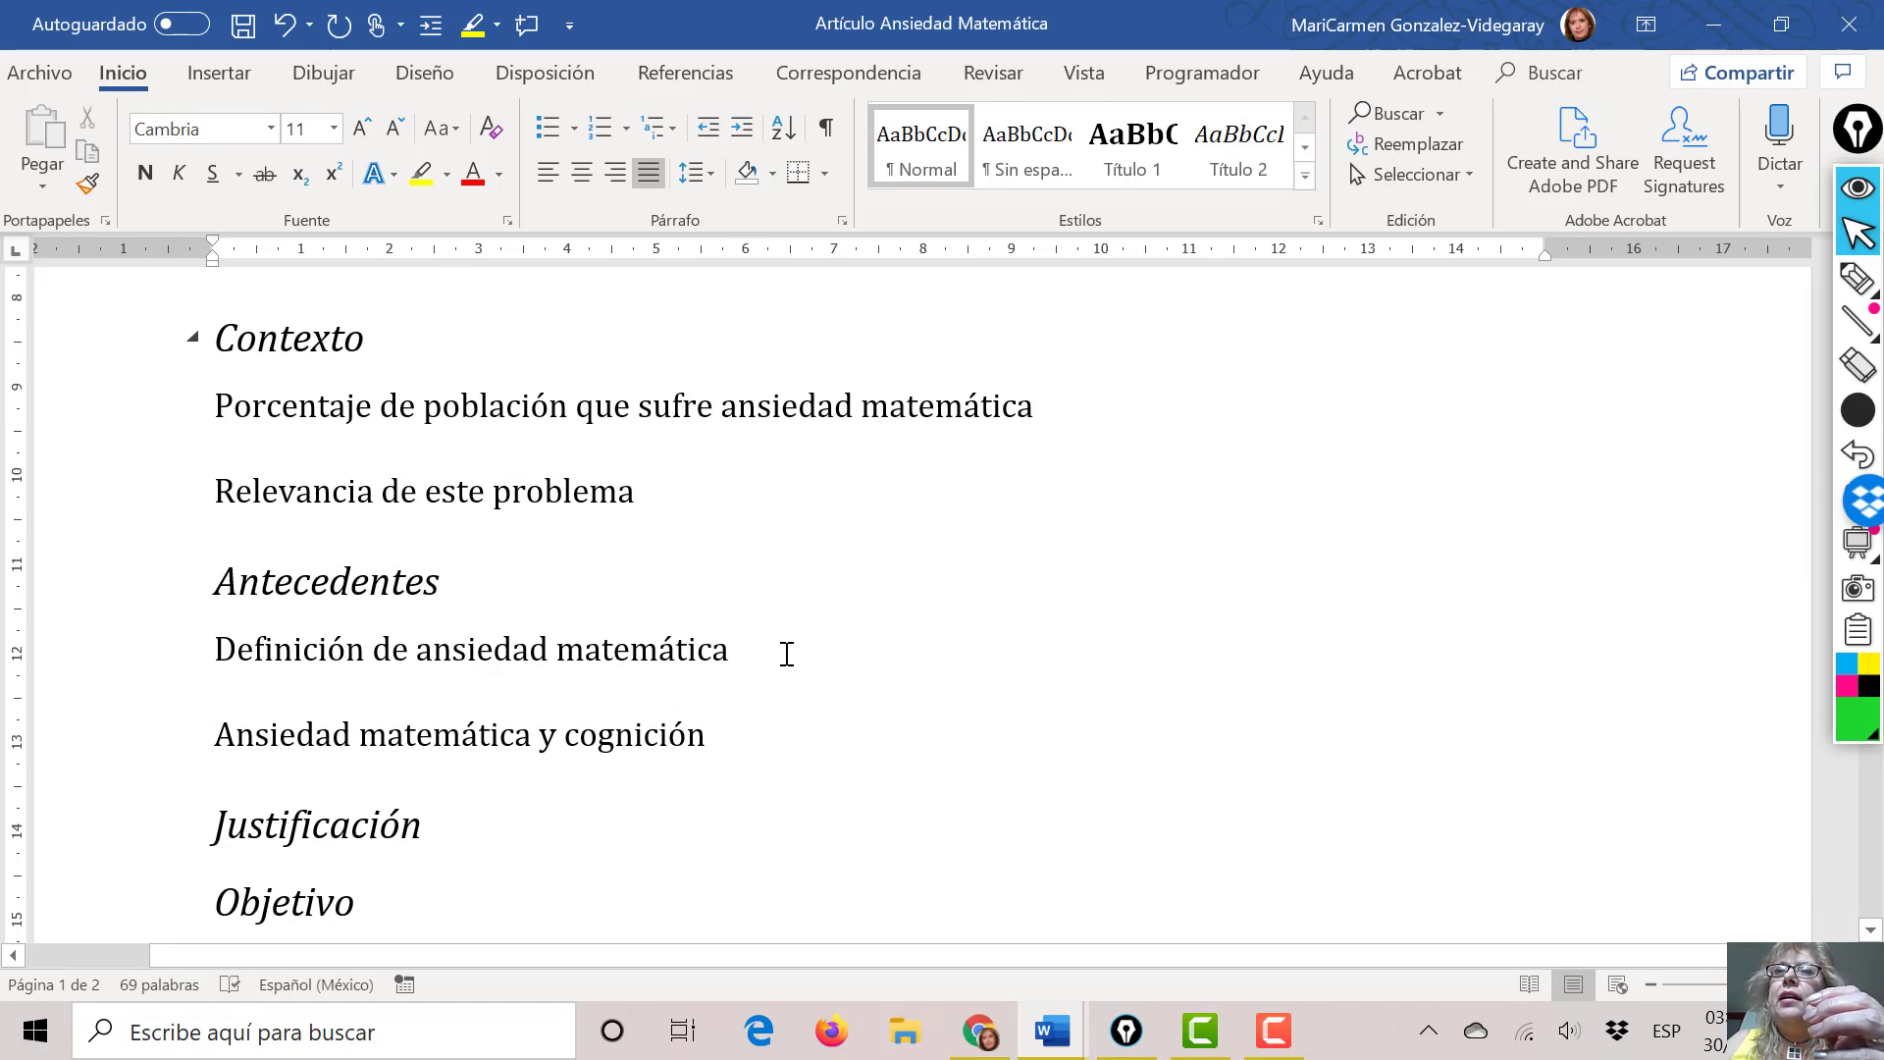
key("Return")
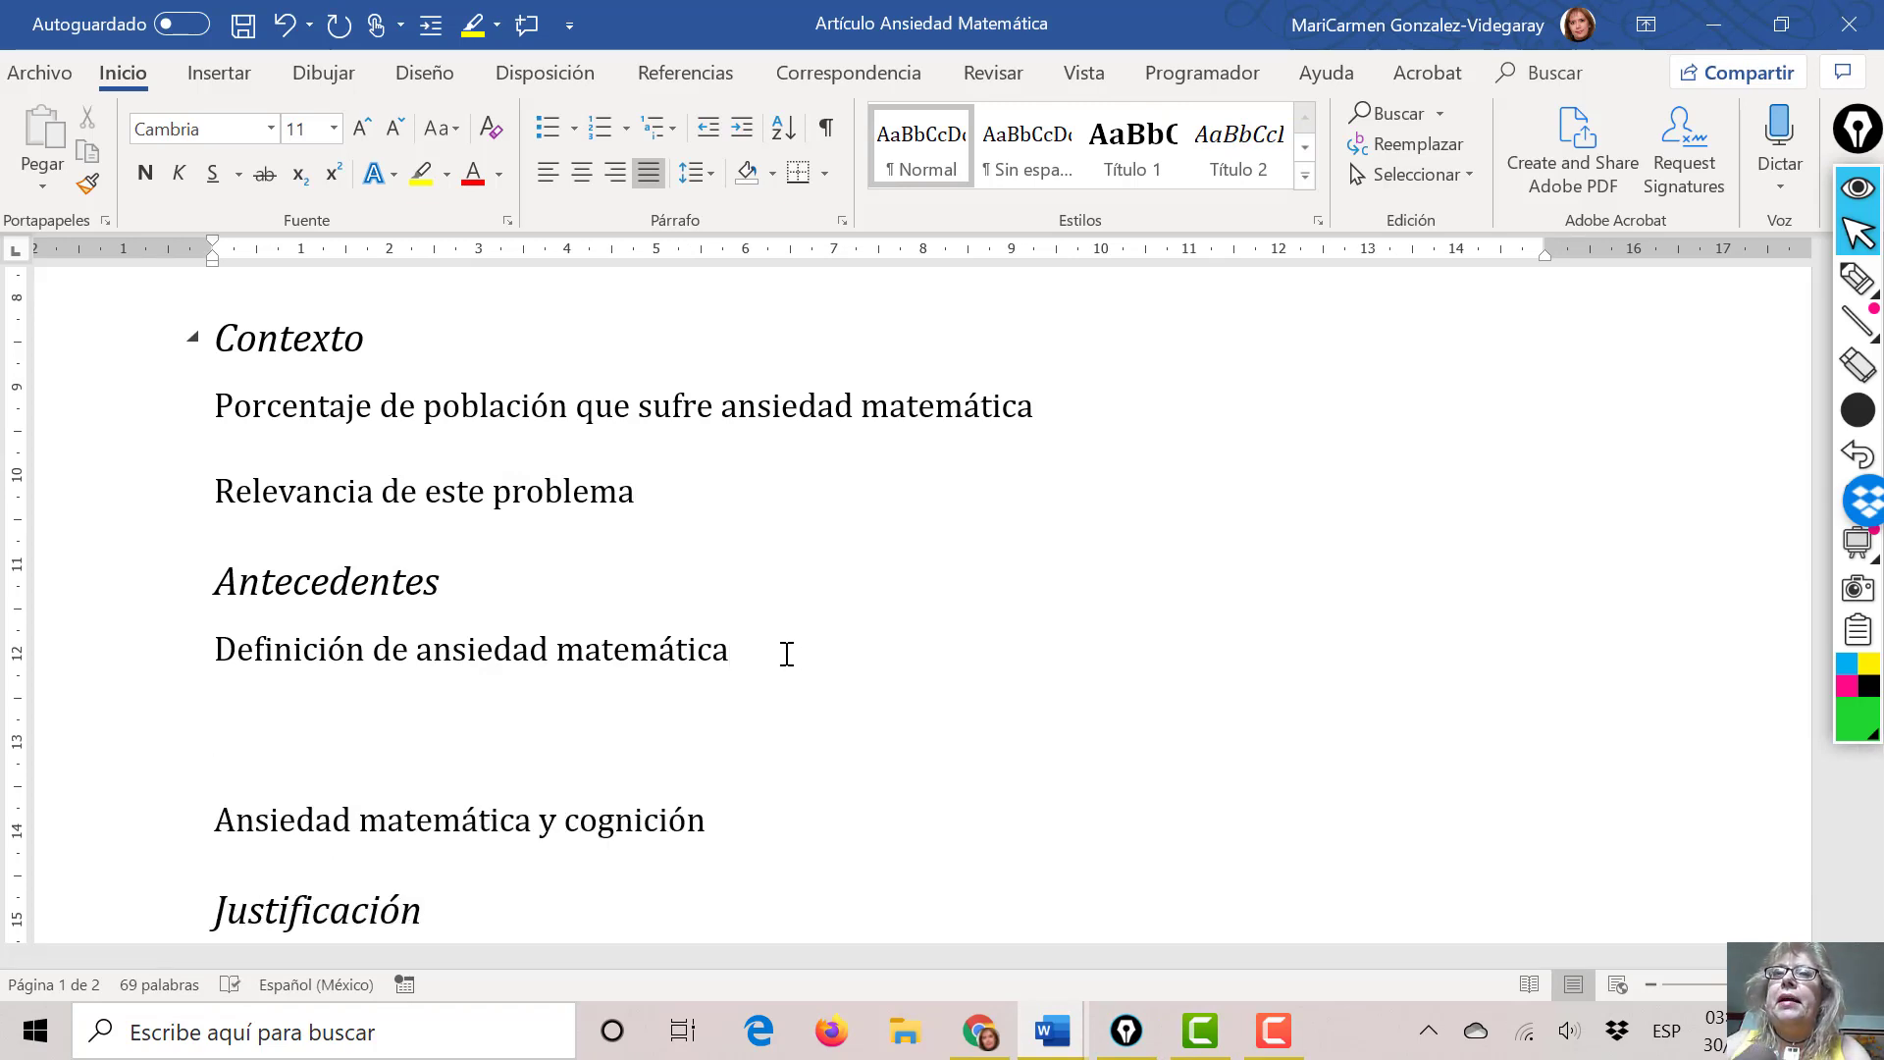
type("Explicacione")
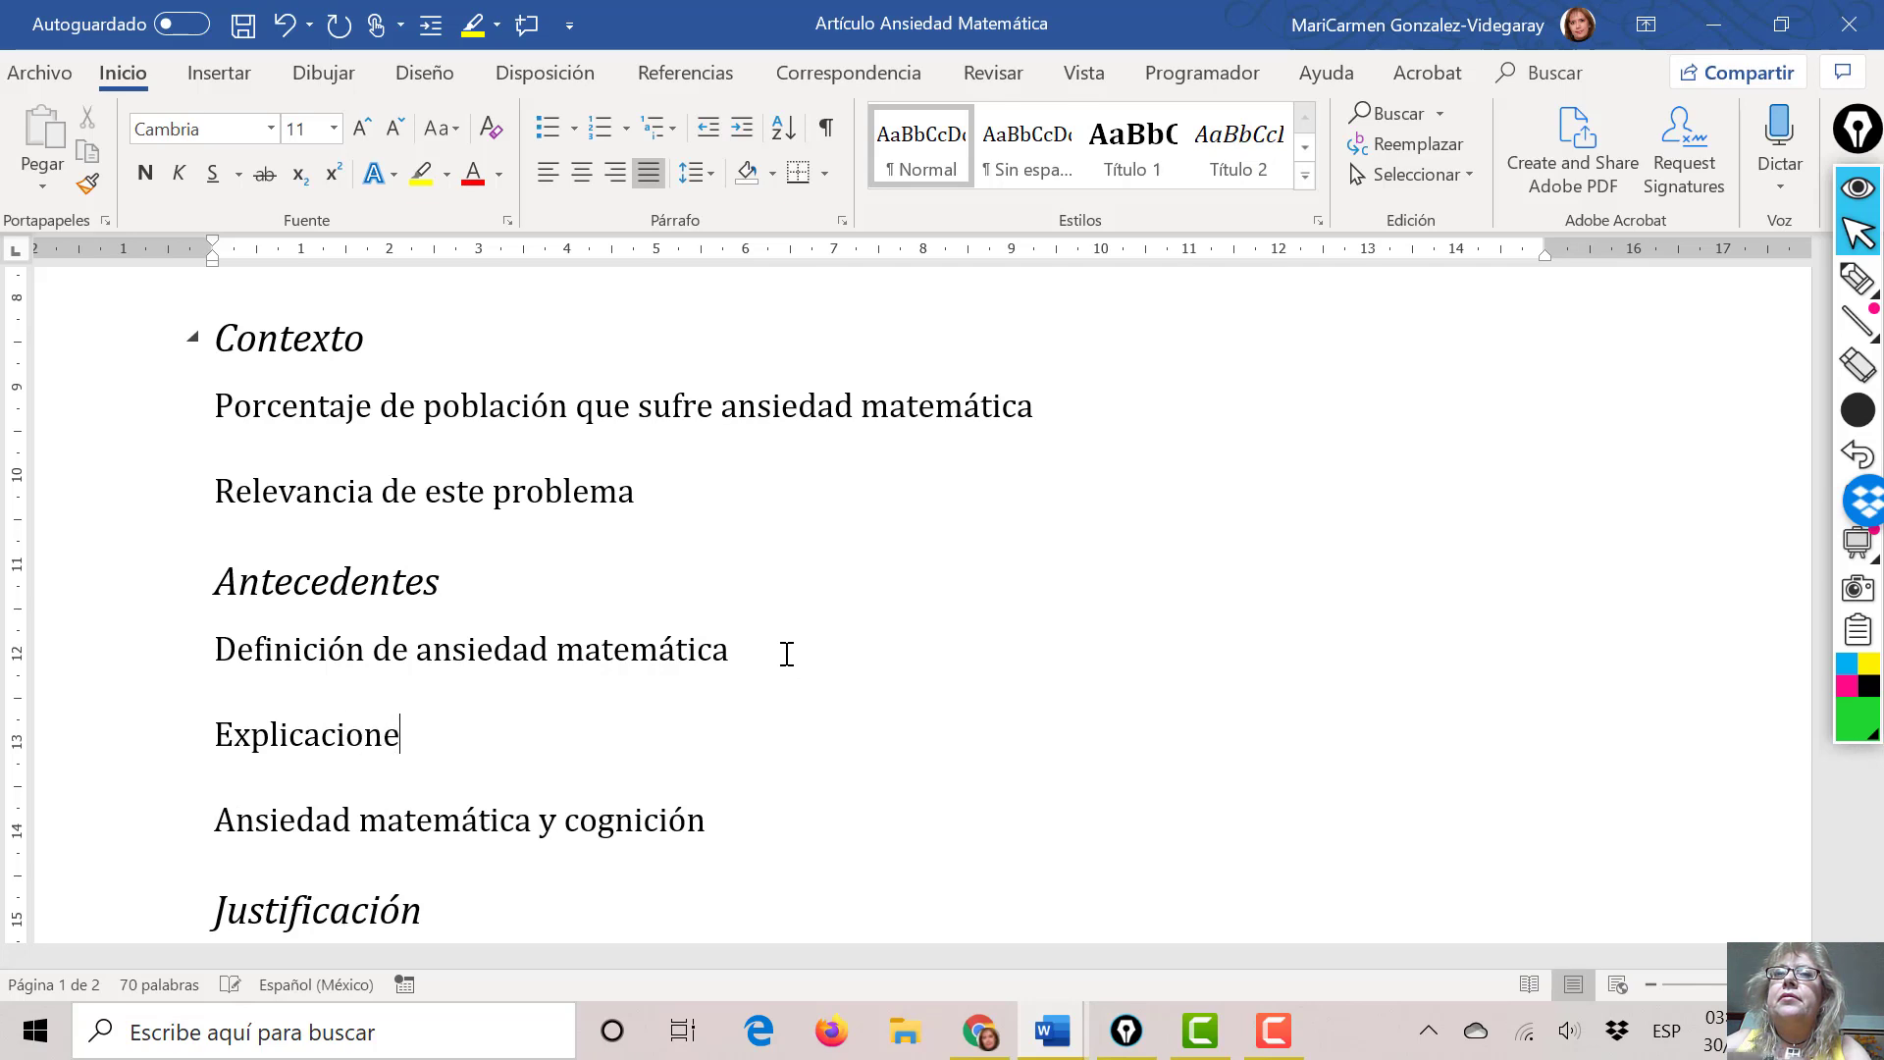
type("s de la ansied")
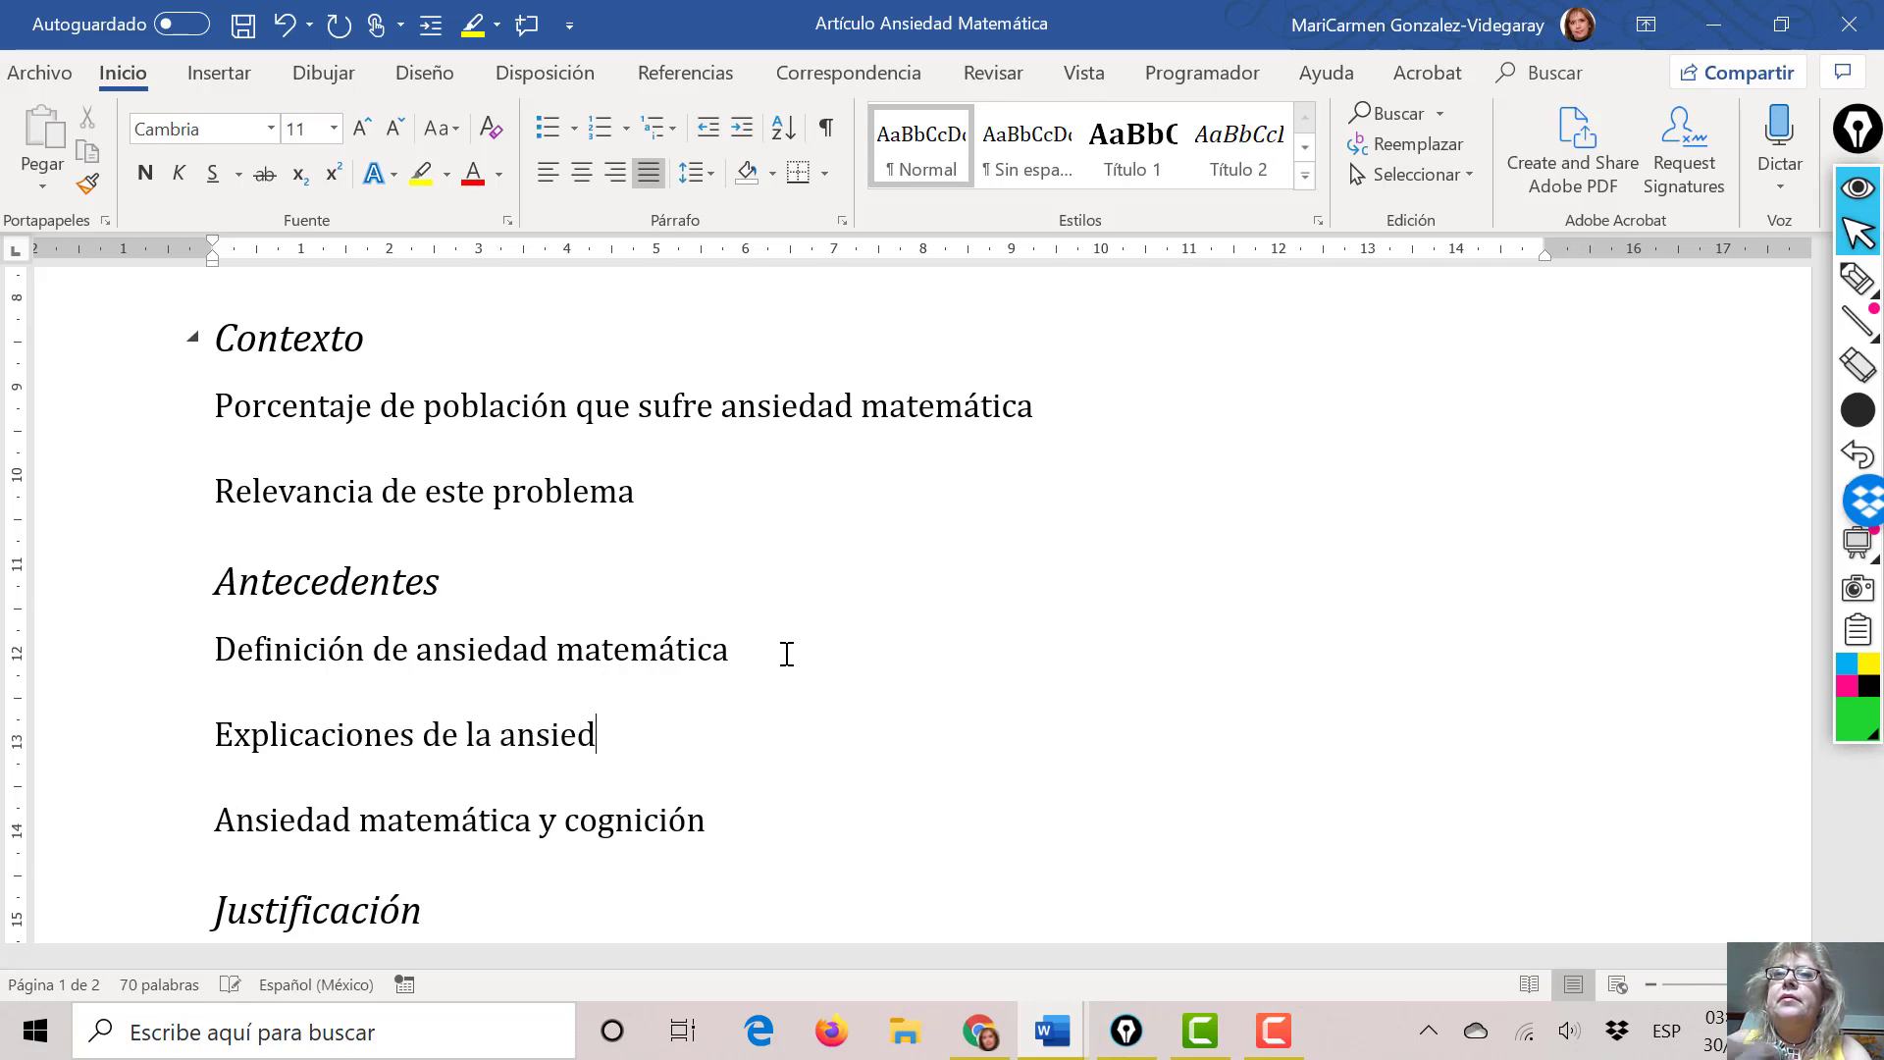
type("ad matemáti")
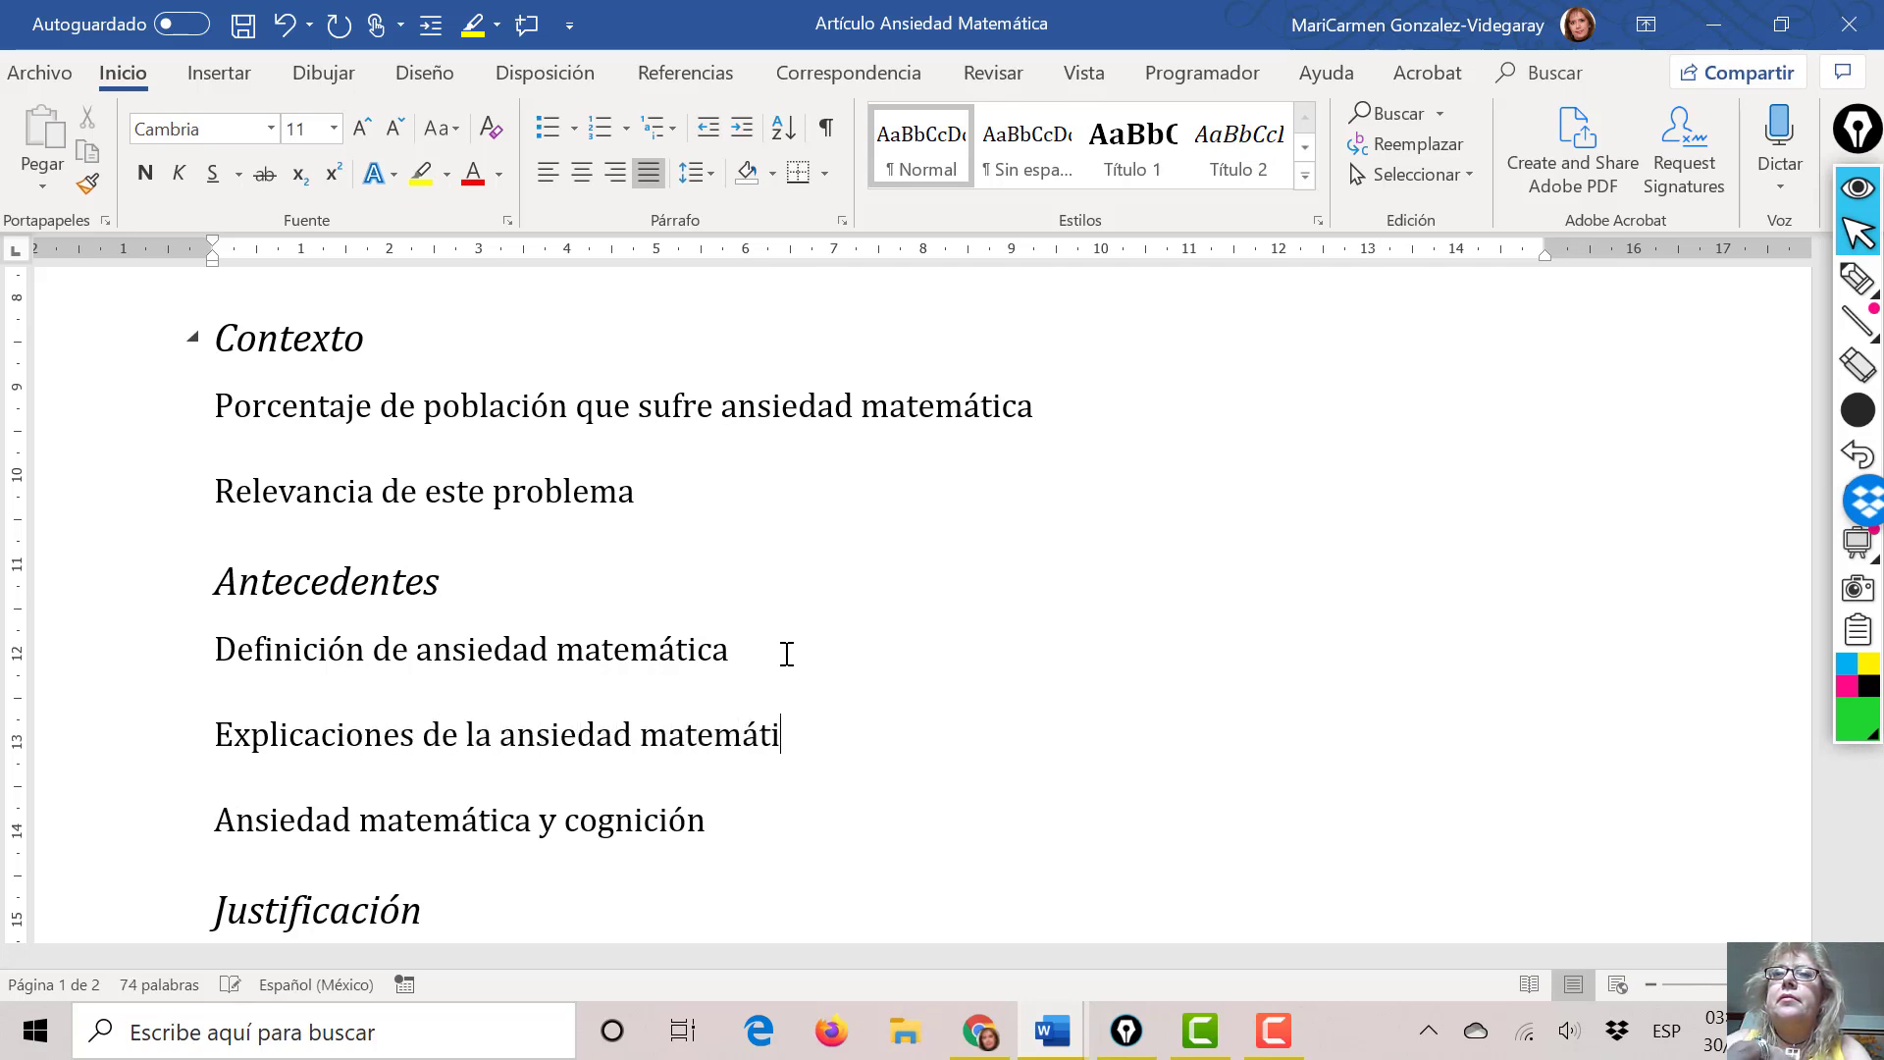
type("ca")
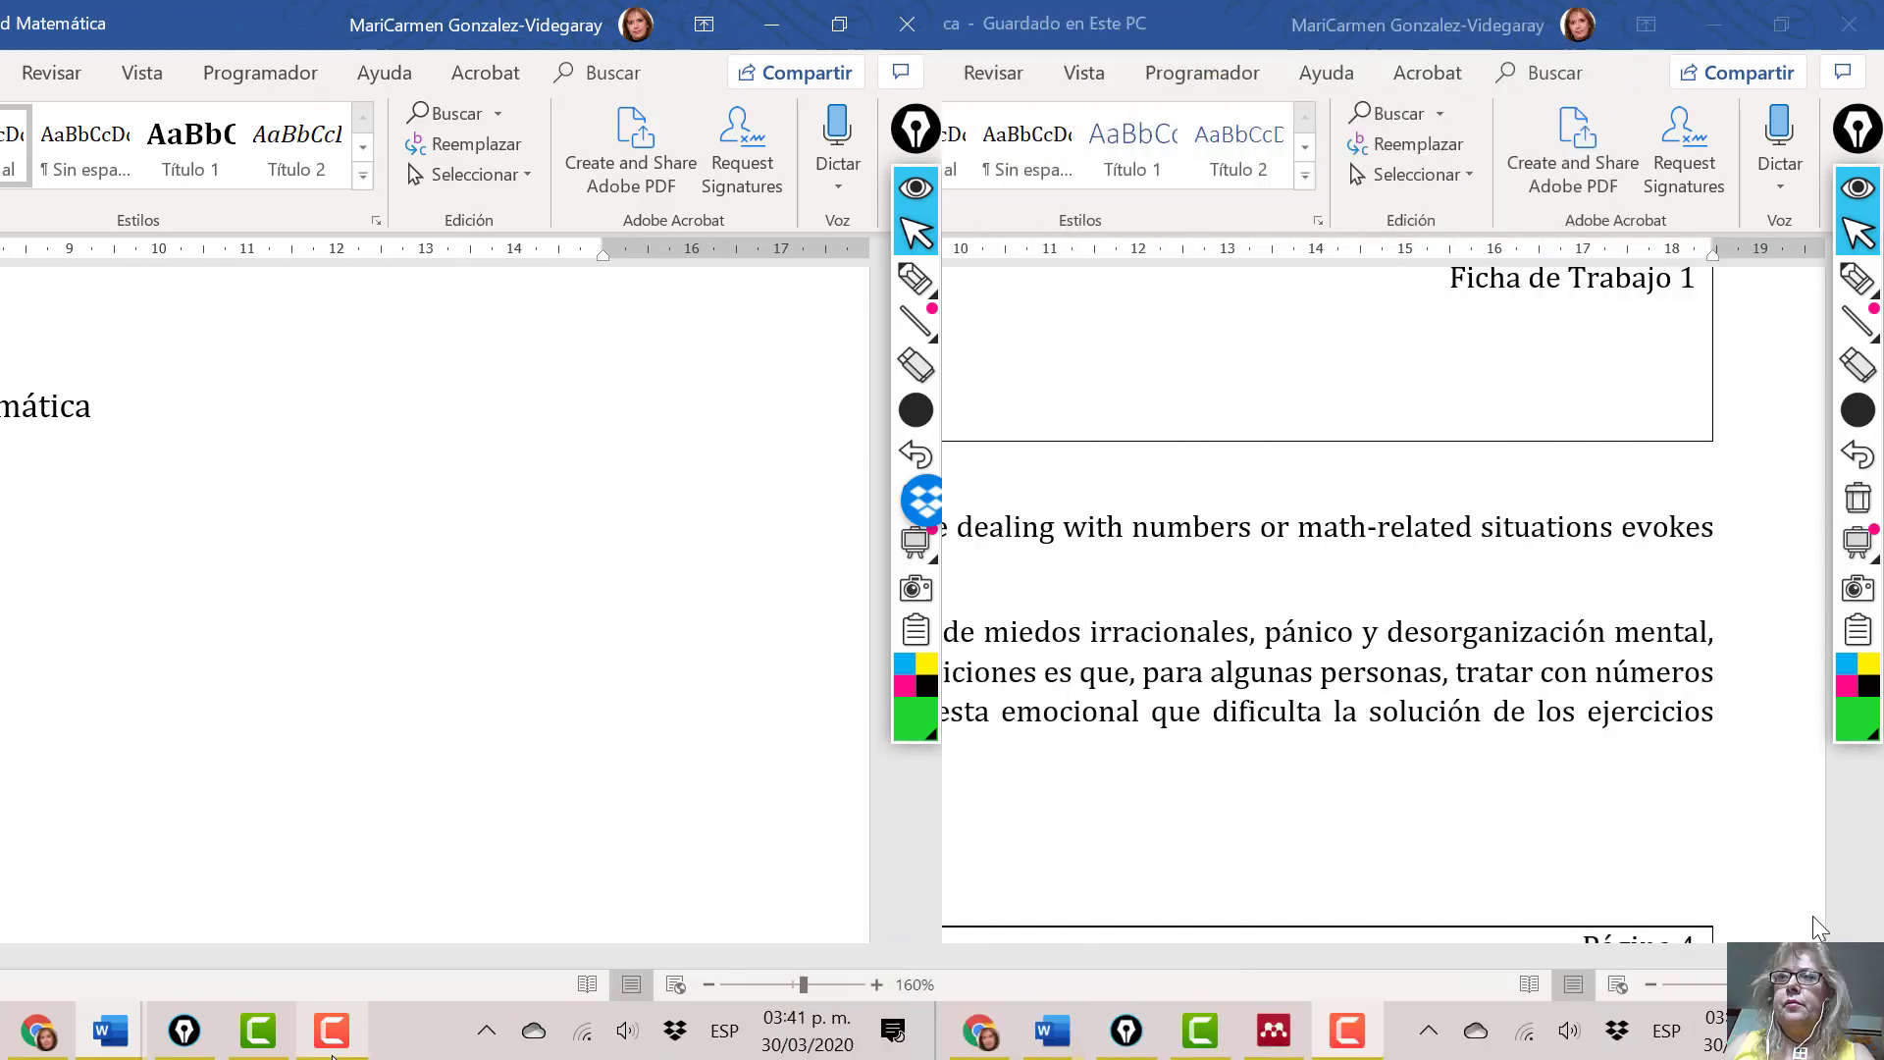
- Copy the Spanish paragraph beginning "Hay muchas definiciones" from Ficha de Trabajo 1 in the Fichas de ansiedad matemática document
scroll(1811, 916, "up", 2)
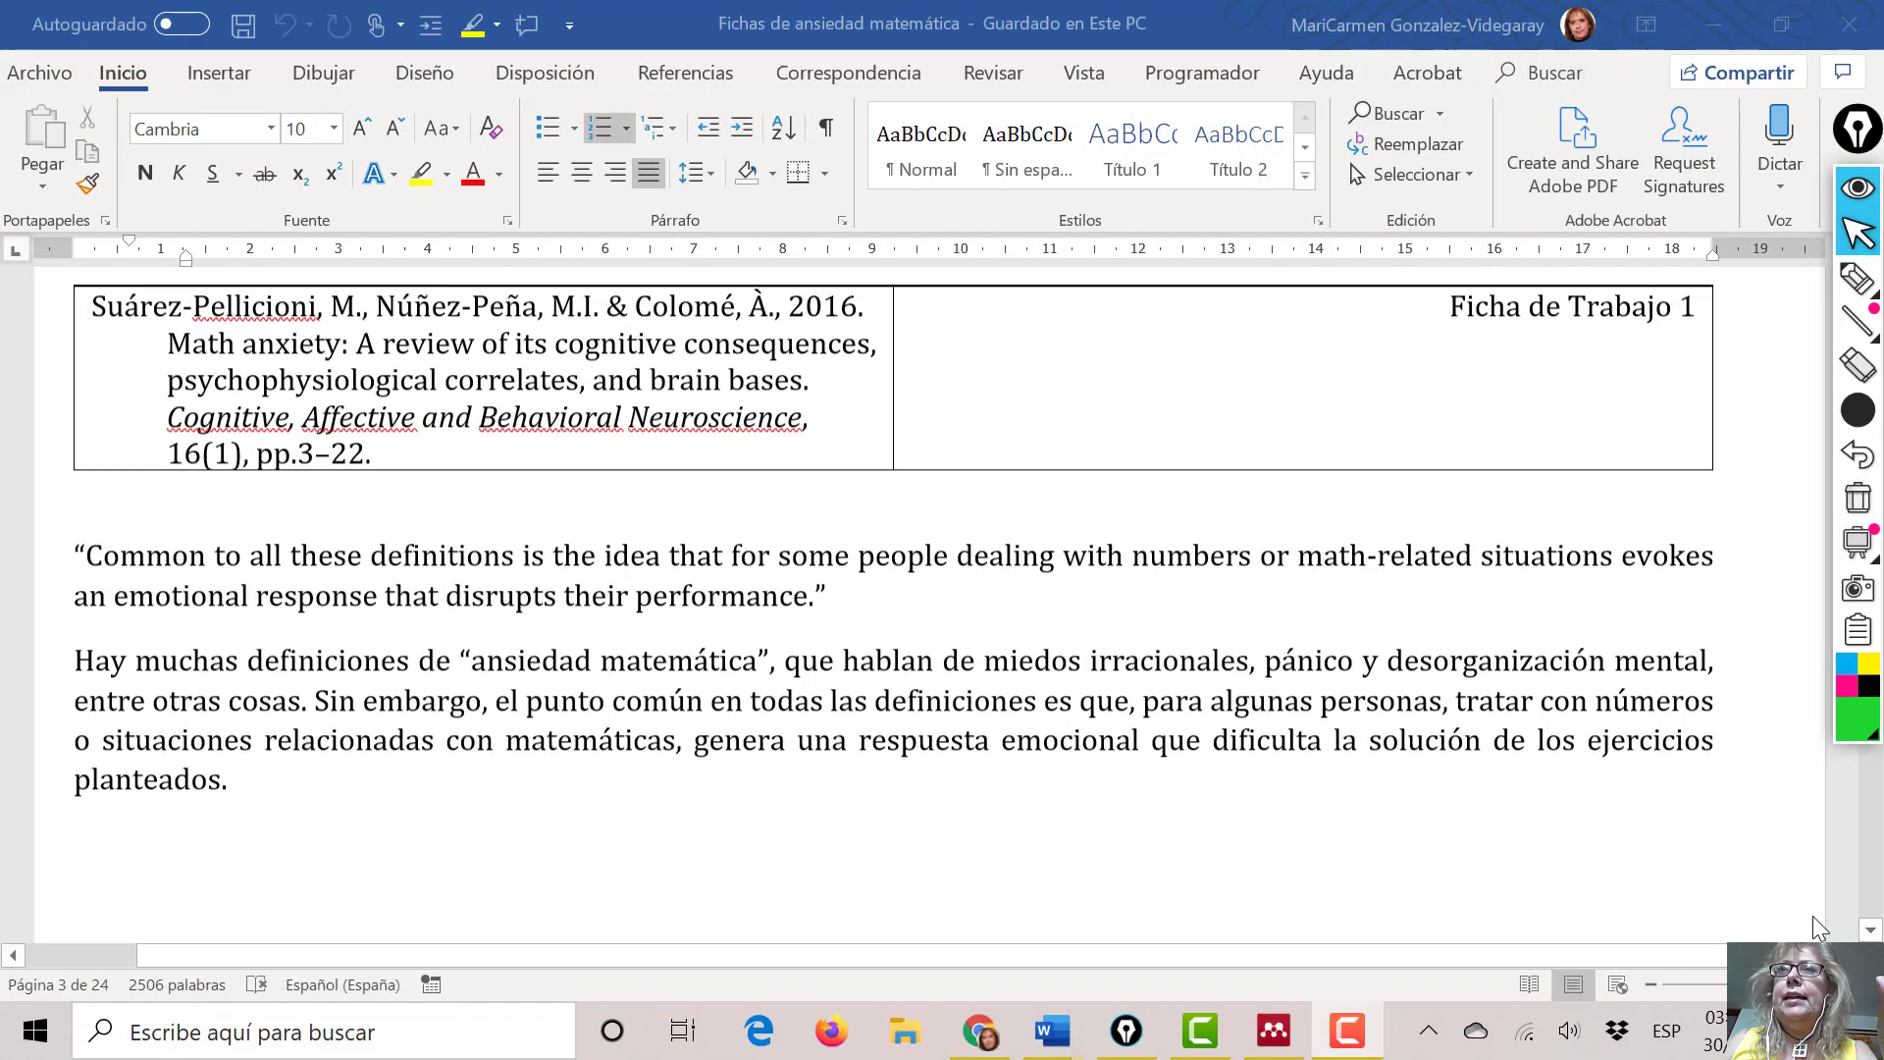
scroll(1812, 916, "down", 1)
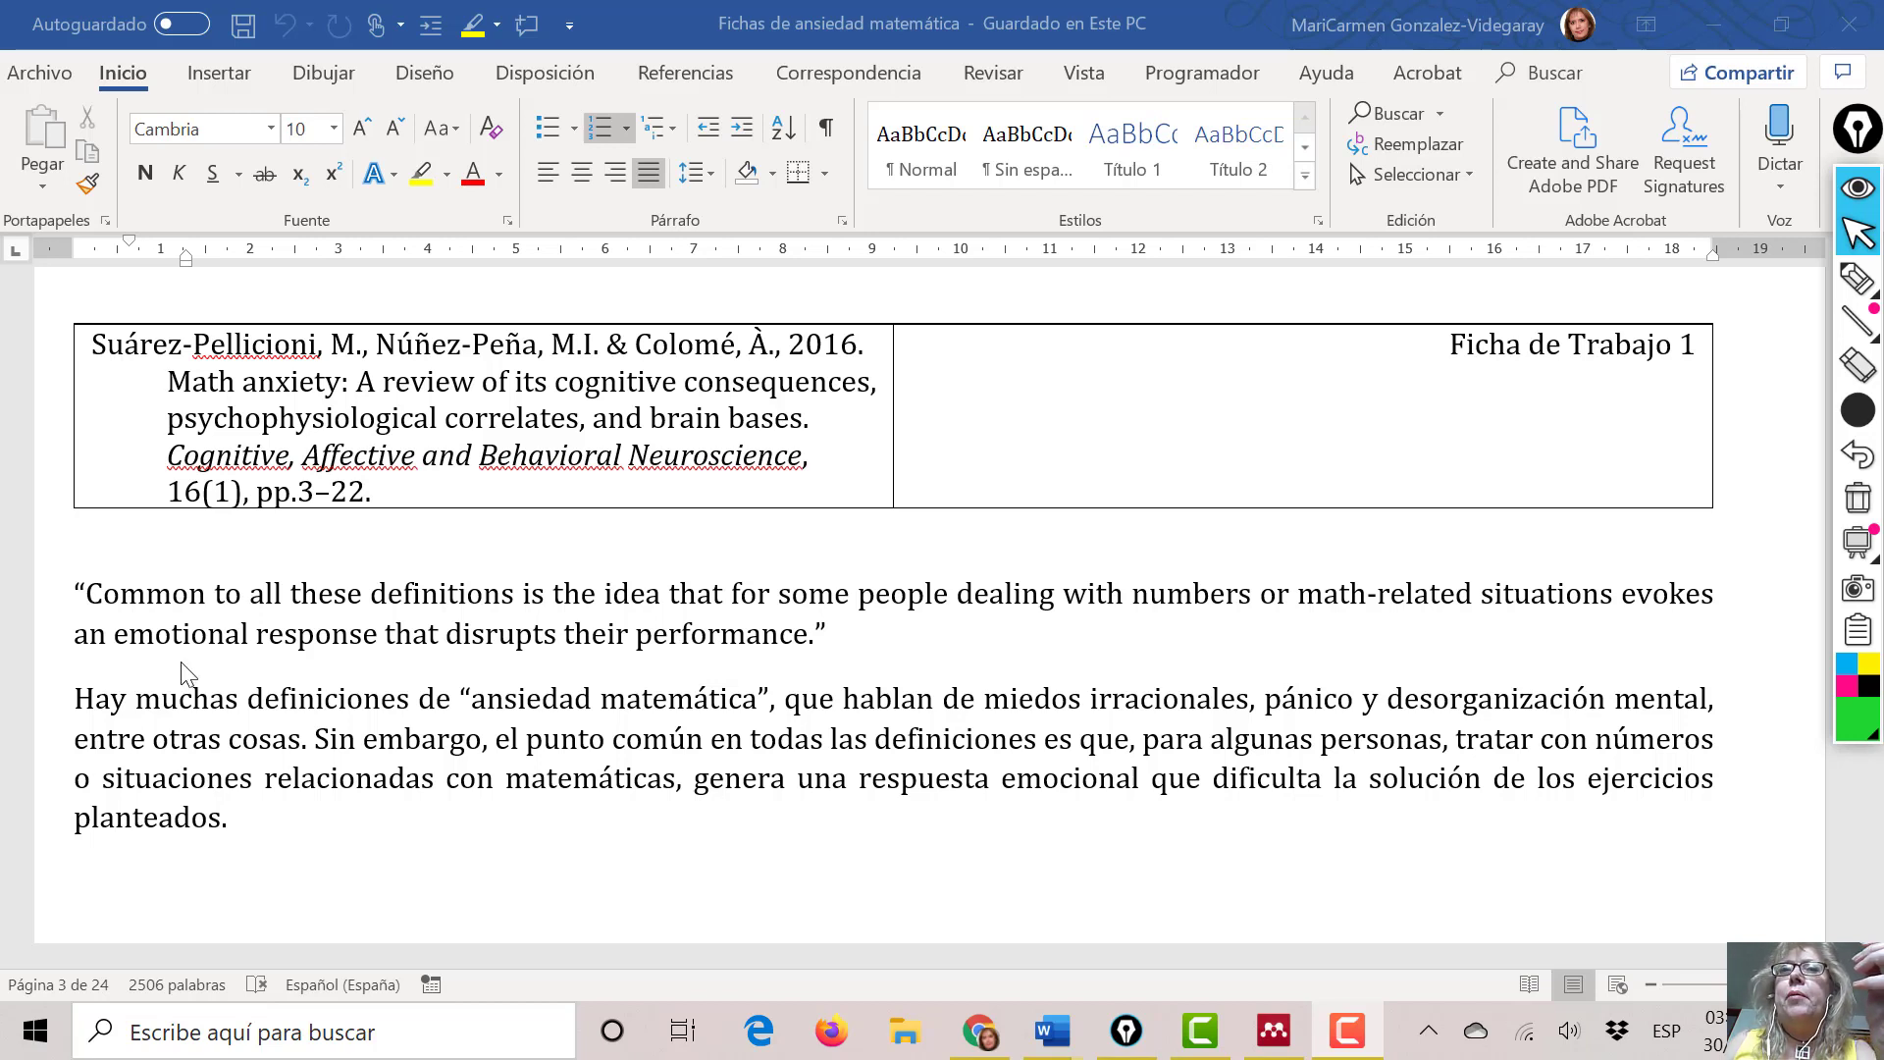
left_click(76, 700)
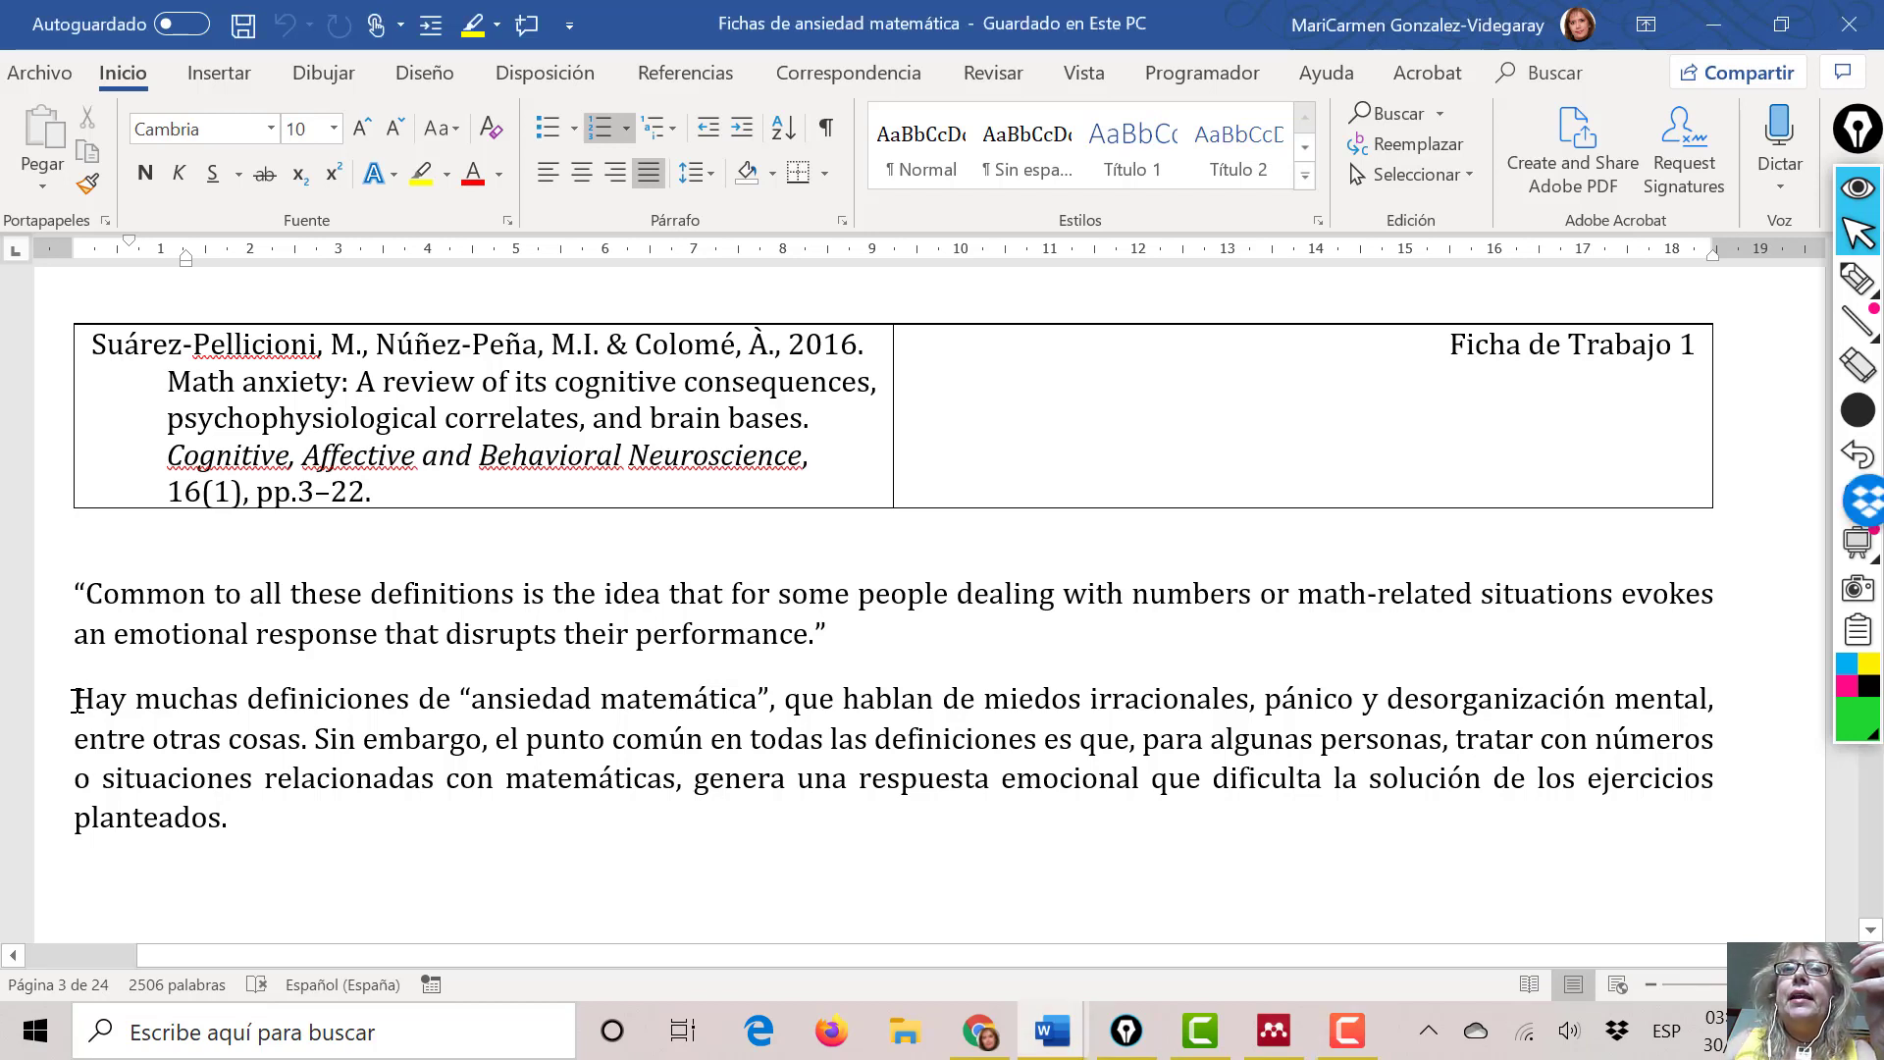
left_click_drag(76, 701, 237, 831)
key("ctrl+c")
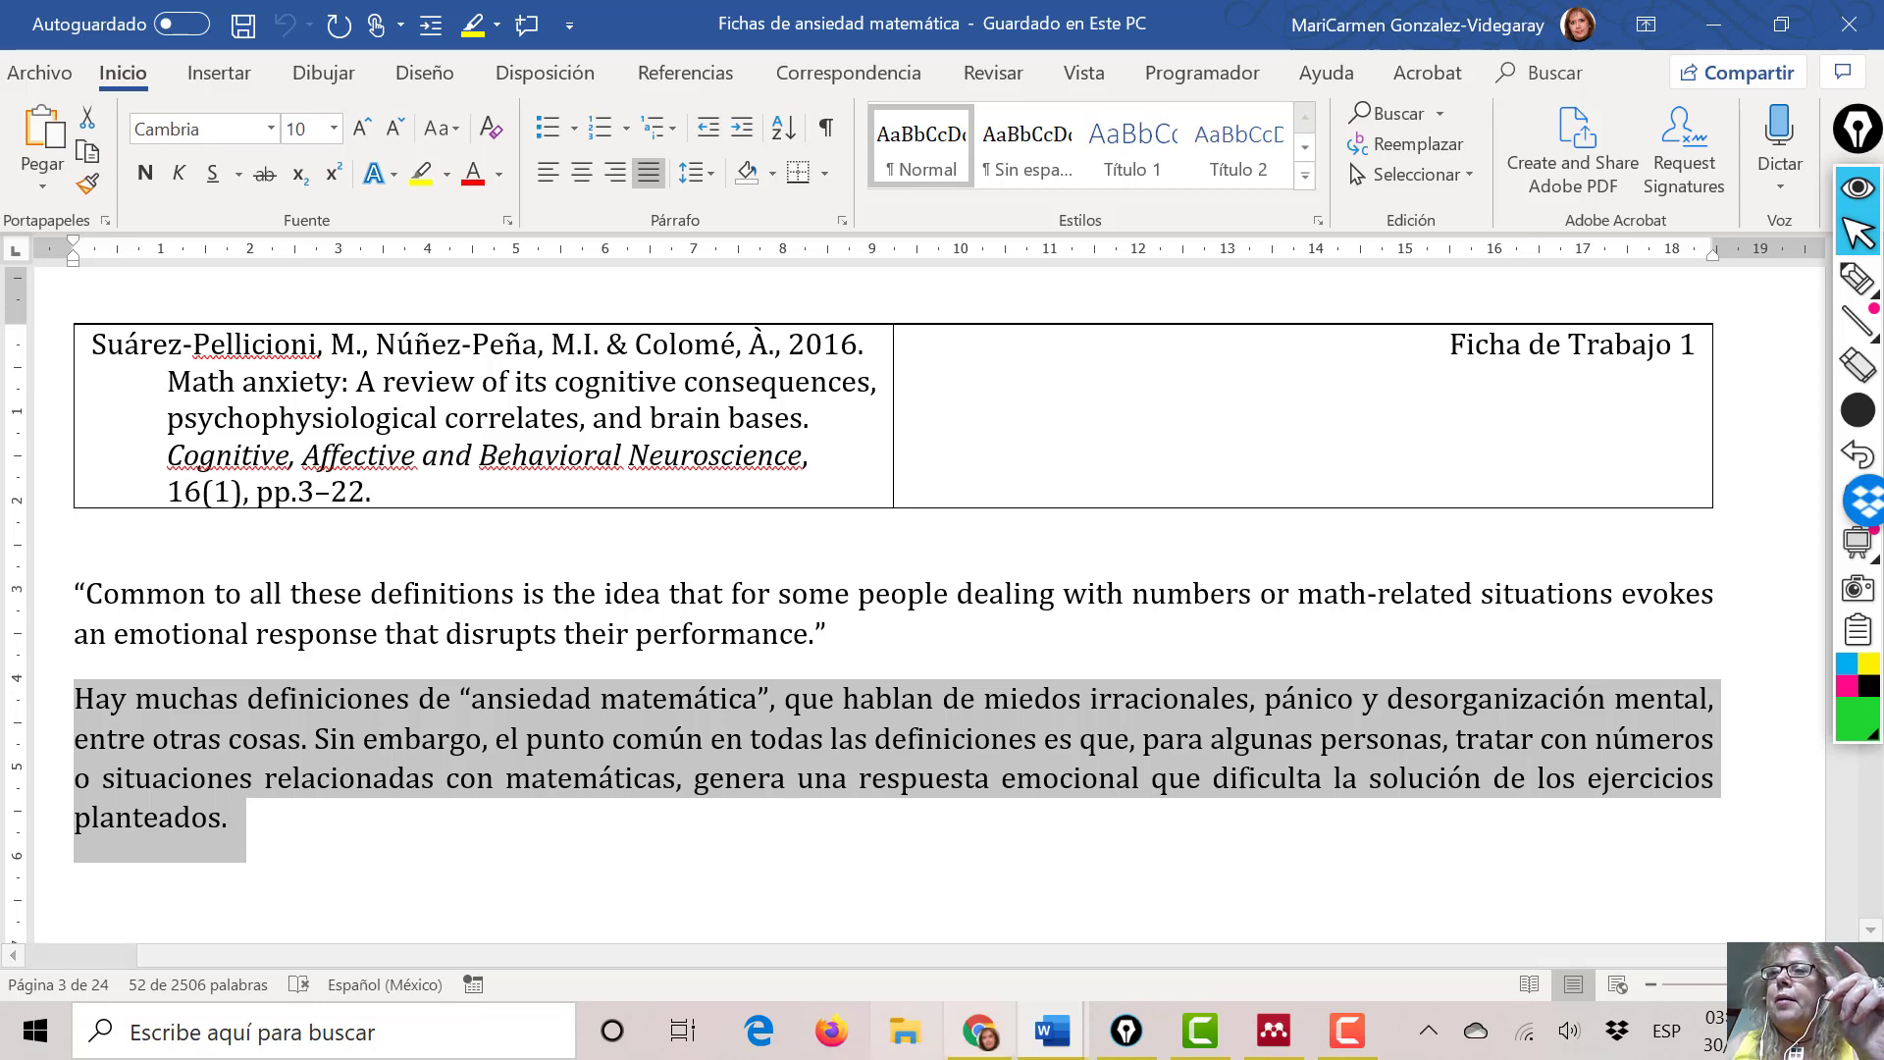
- Paste the copied paragraph as text only below "Definición de ansiedad matemática" in the Artículo Ansiedad Matemática document
mouse_move(1092, 1047)
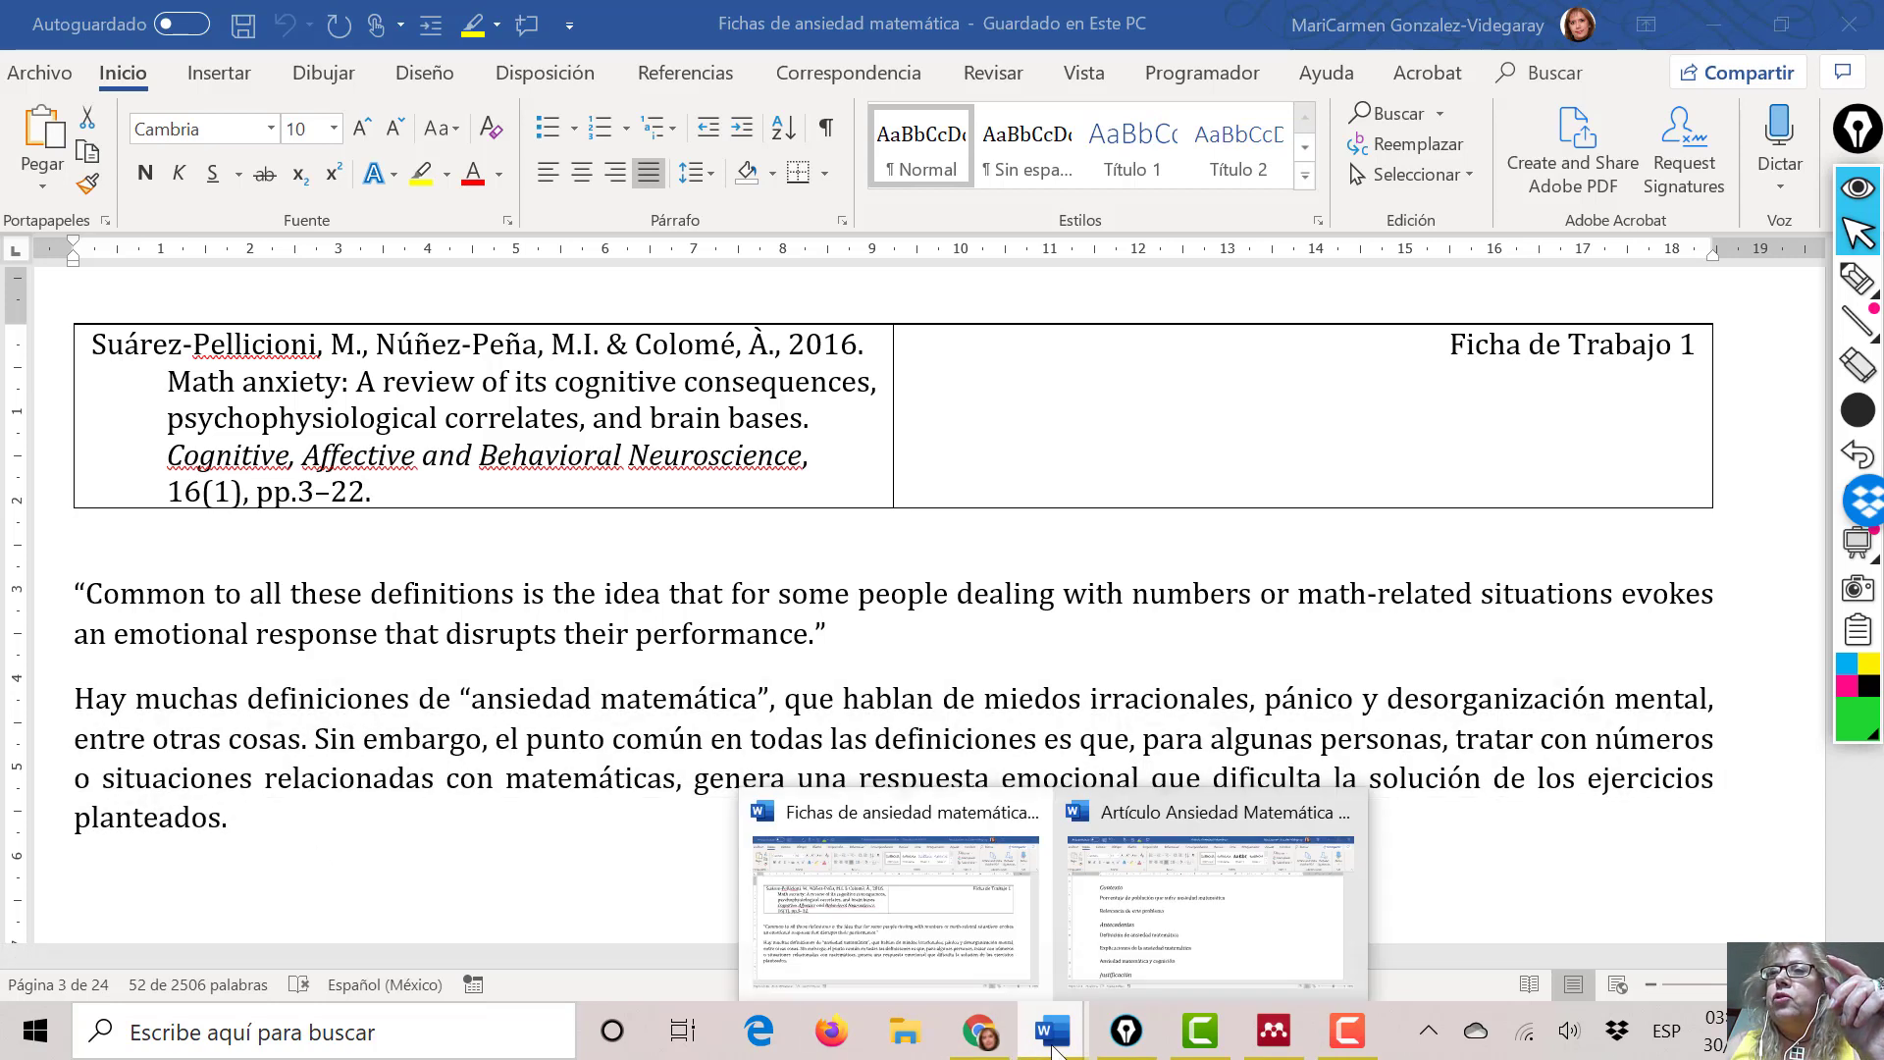
left_click(1225, 954)
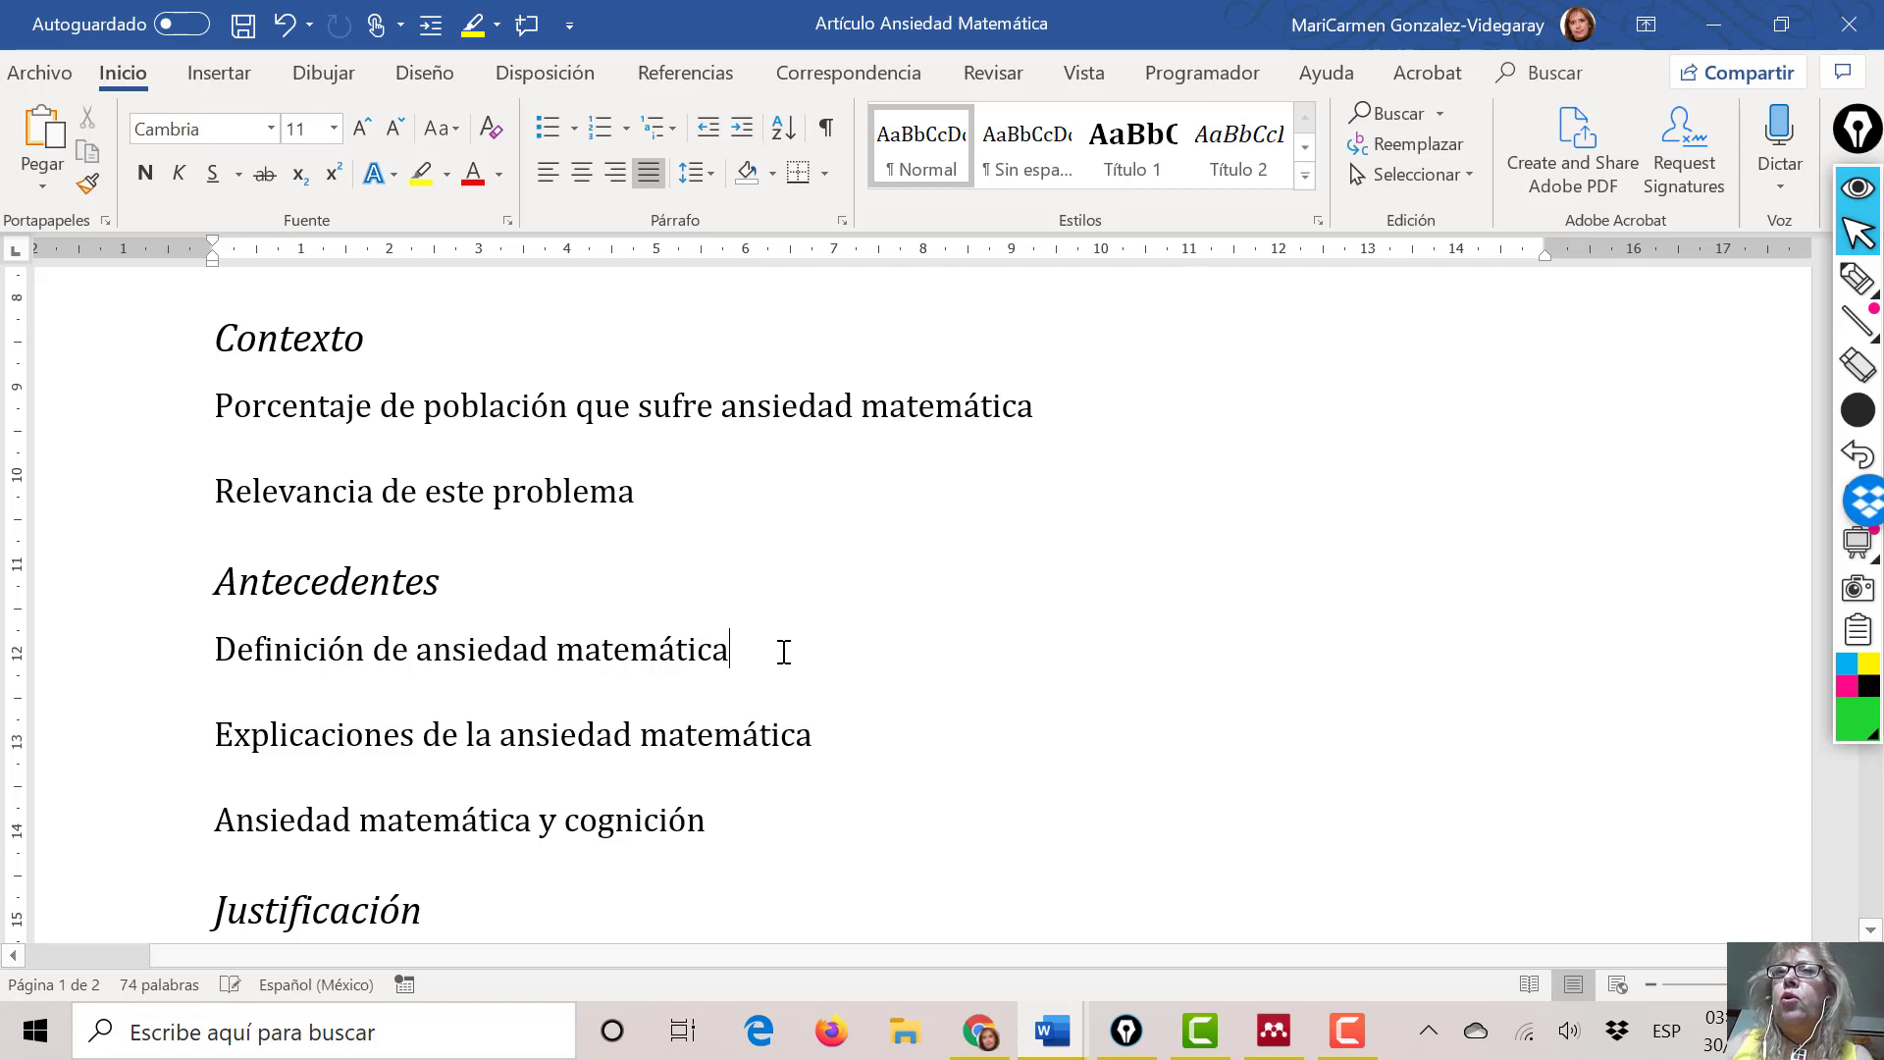
key("Return")
key("ctrl+v")
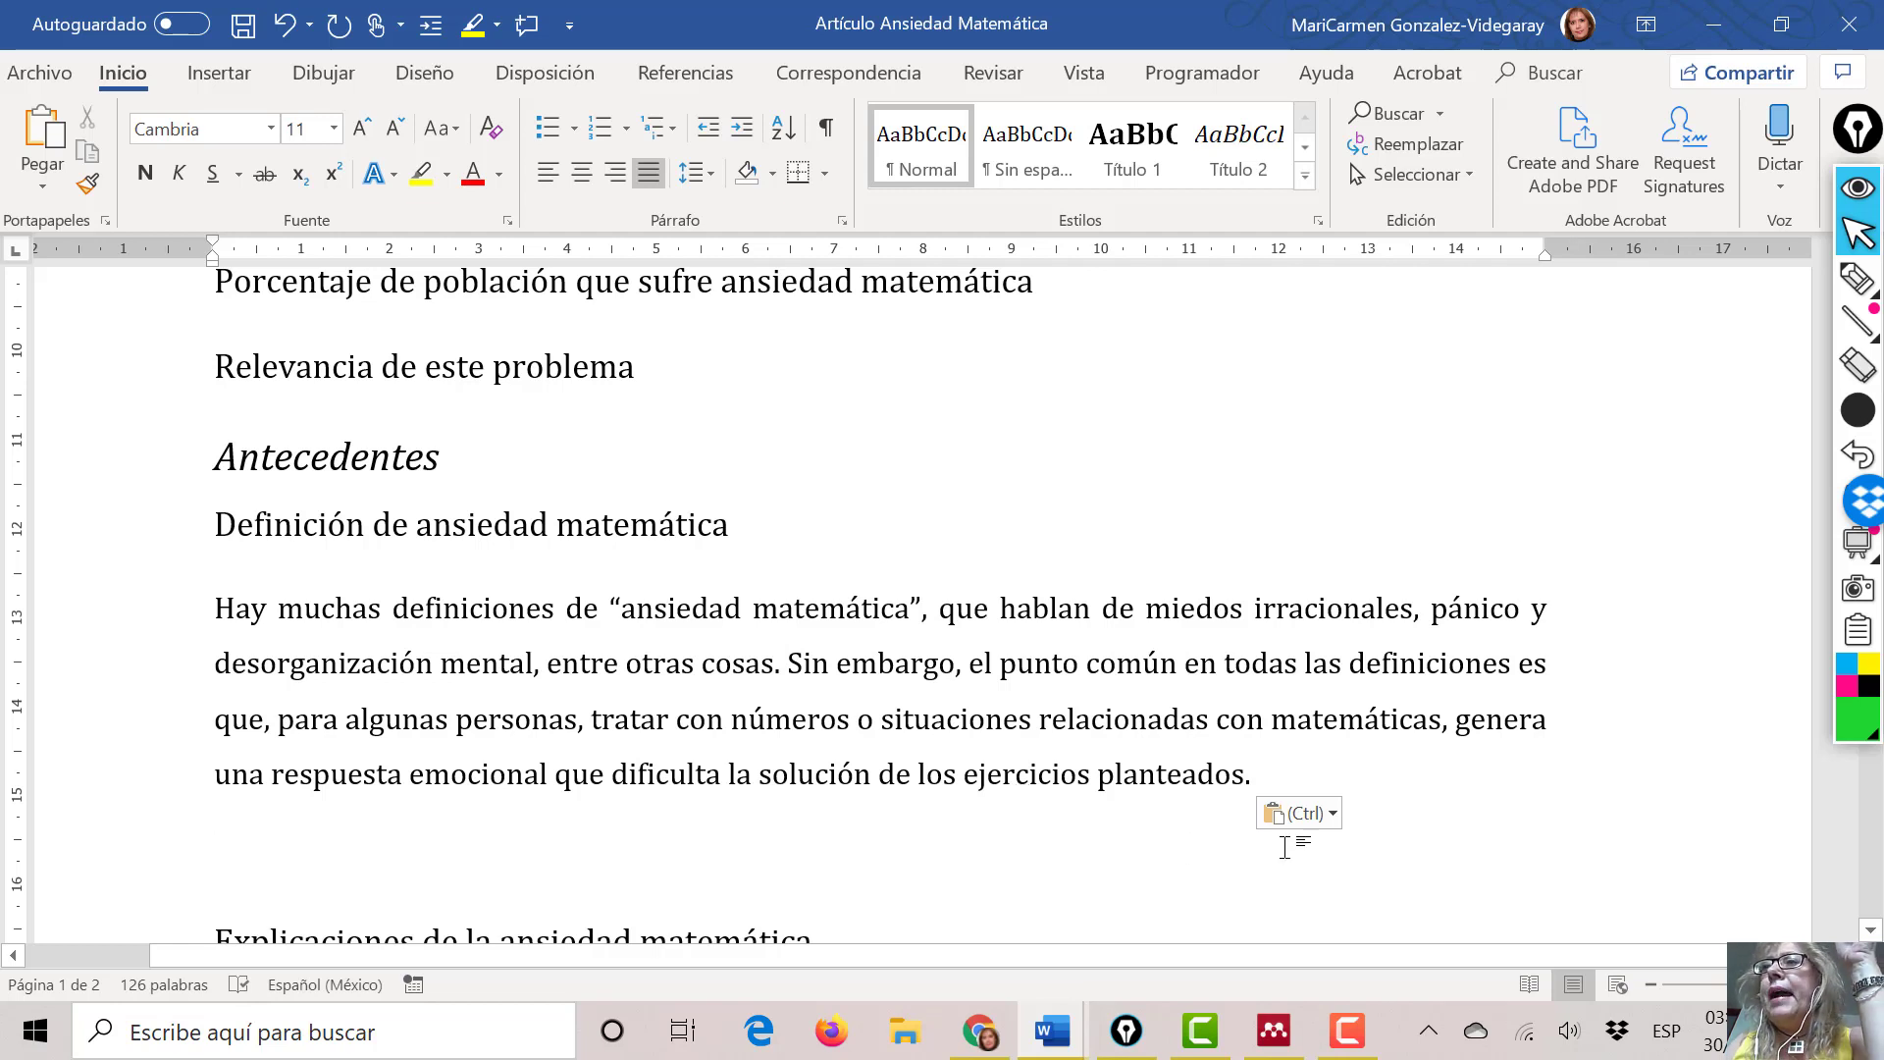
left_click(1341, 835)
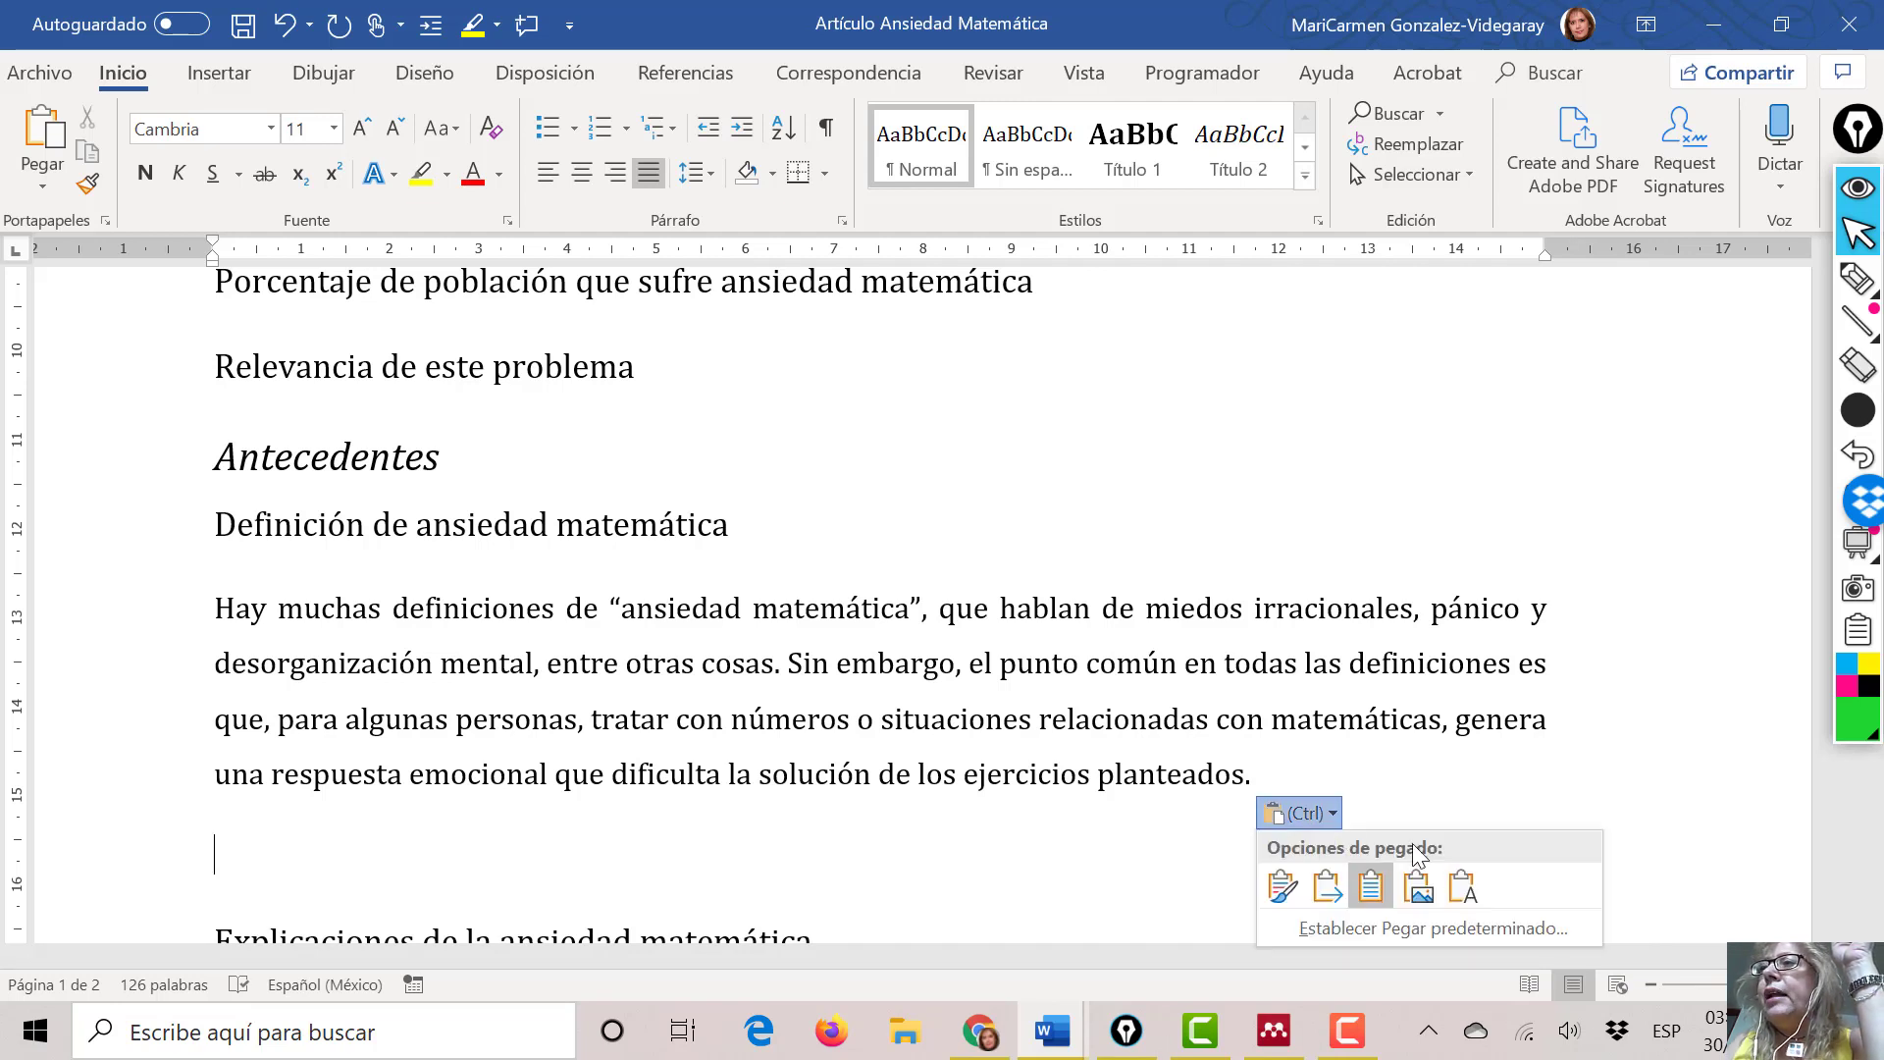
left_click(1464, 893)
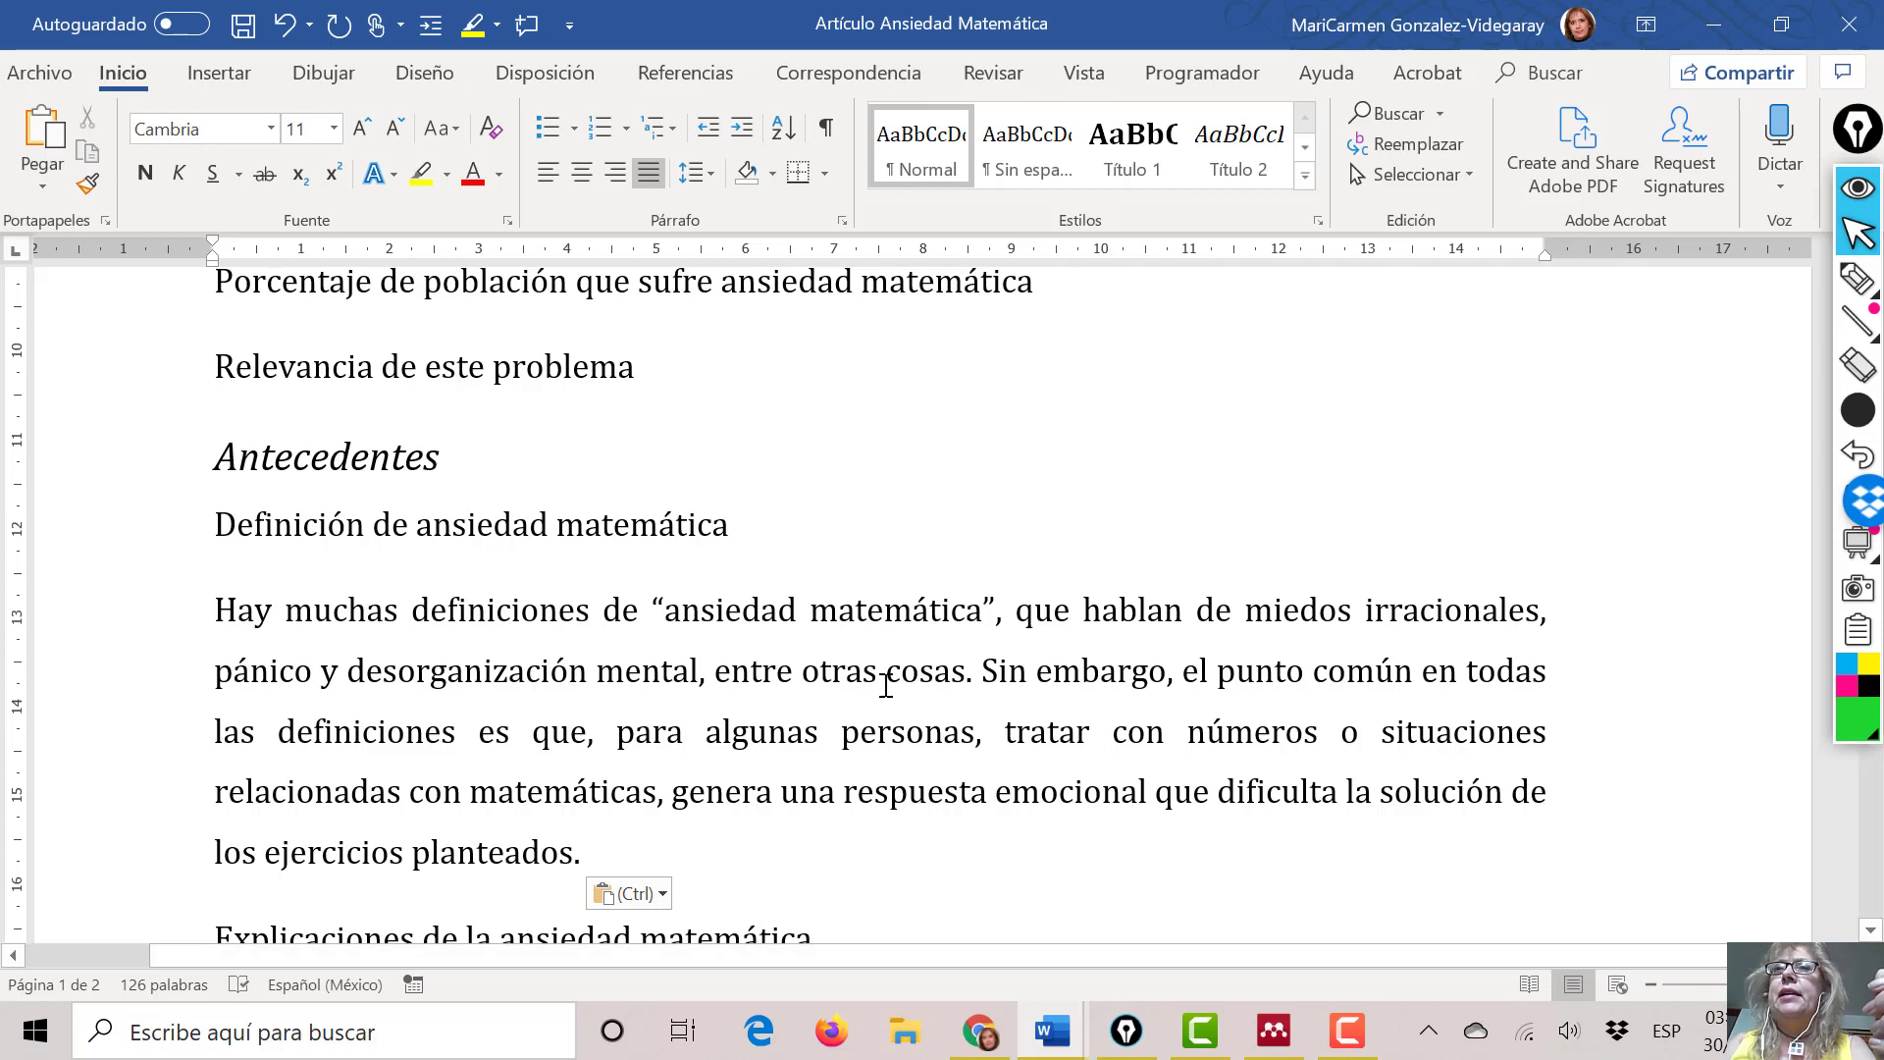
- Cite the 2016 article "Math anxiety: A review of its cognitive consequences" with Mendeley after "planteados" and add an empty paragraph below
scroll(893, 687, "down", 2)
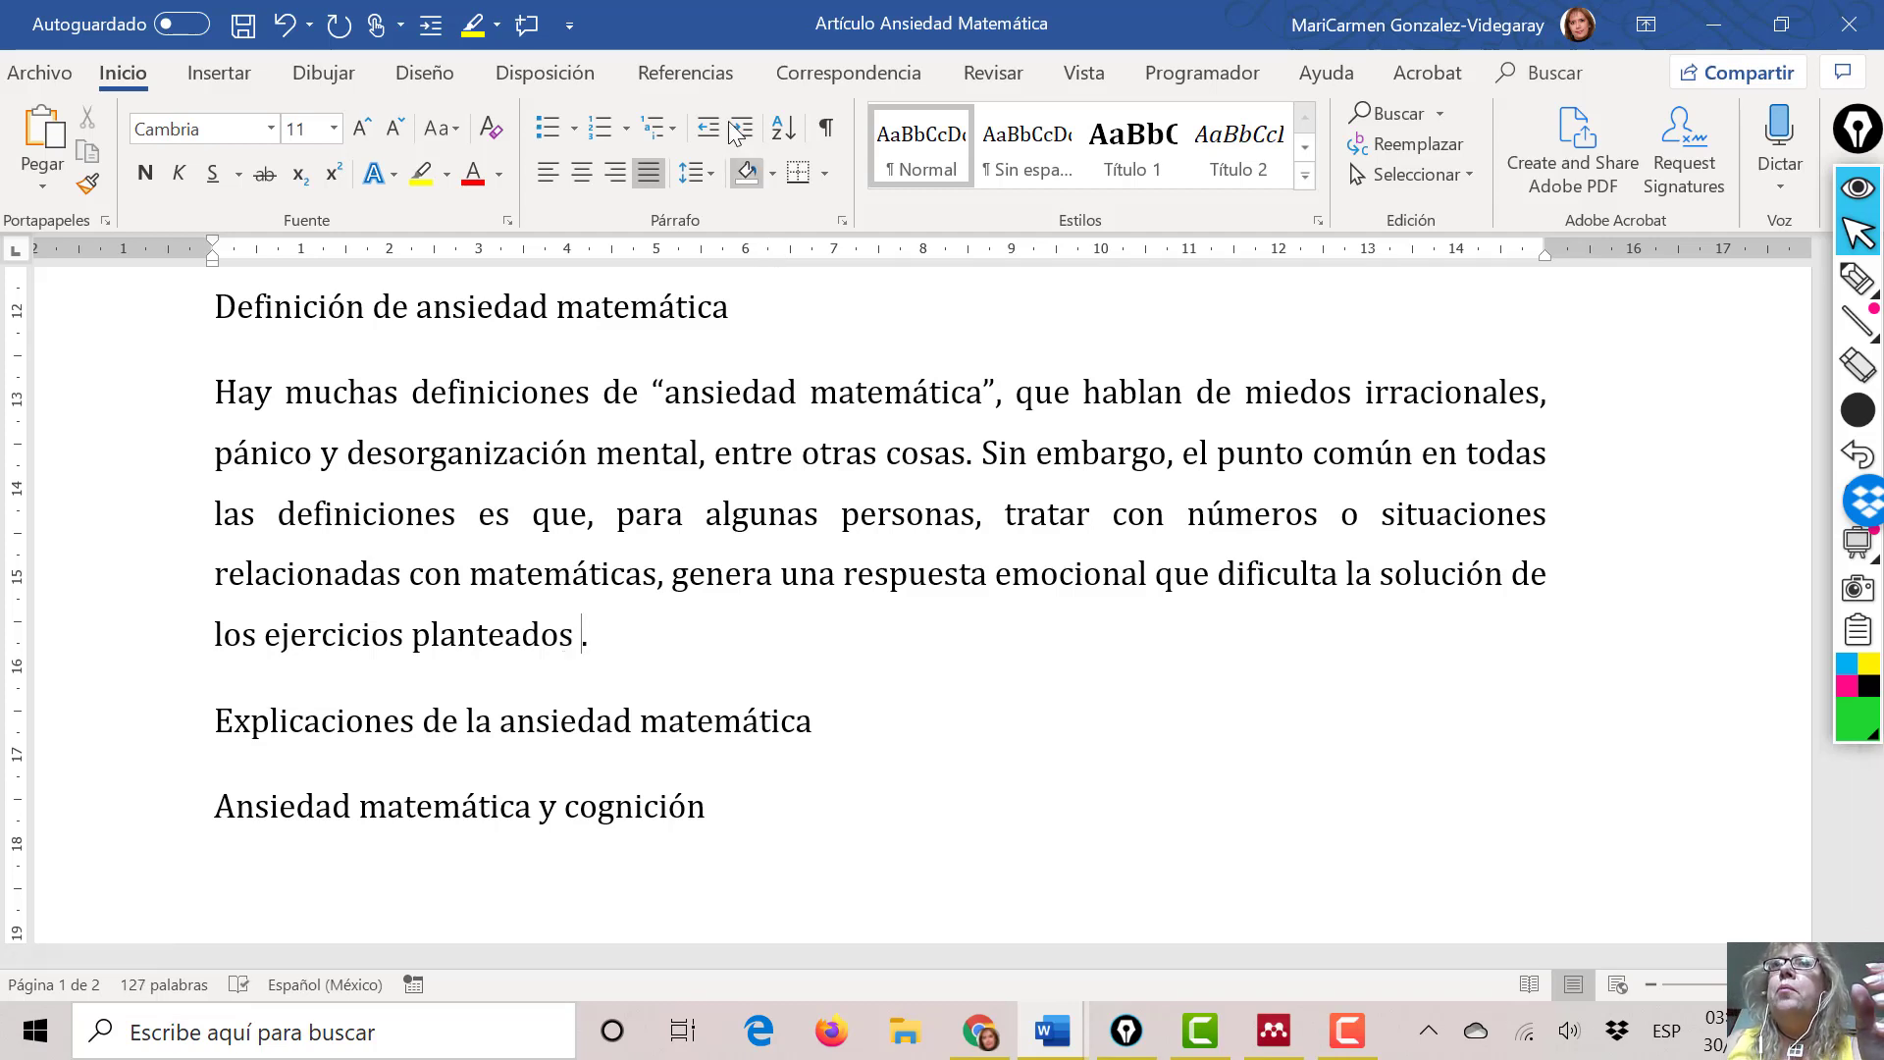
left_click(697, 79)
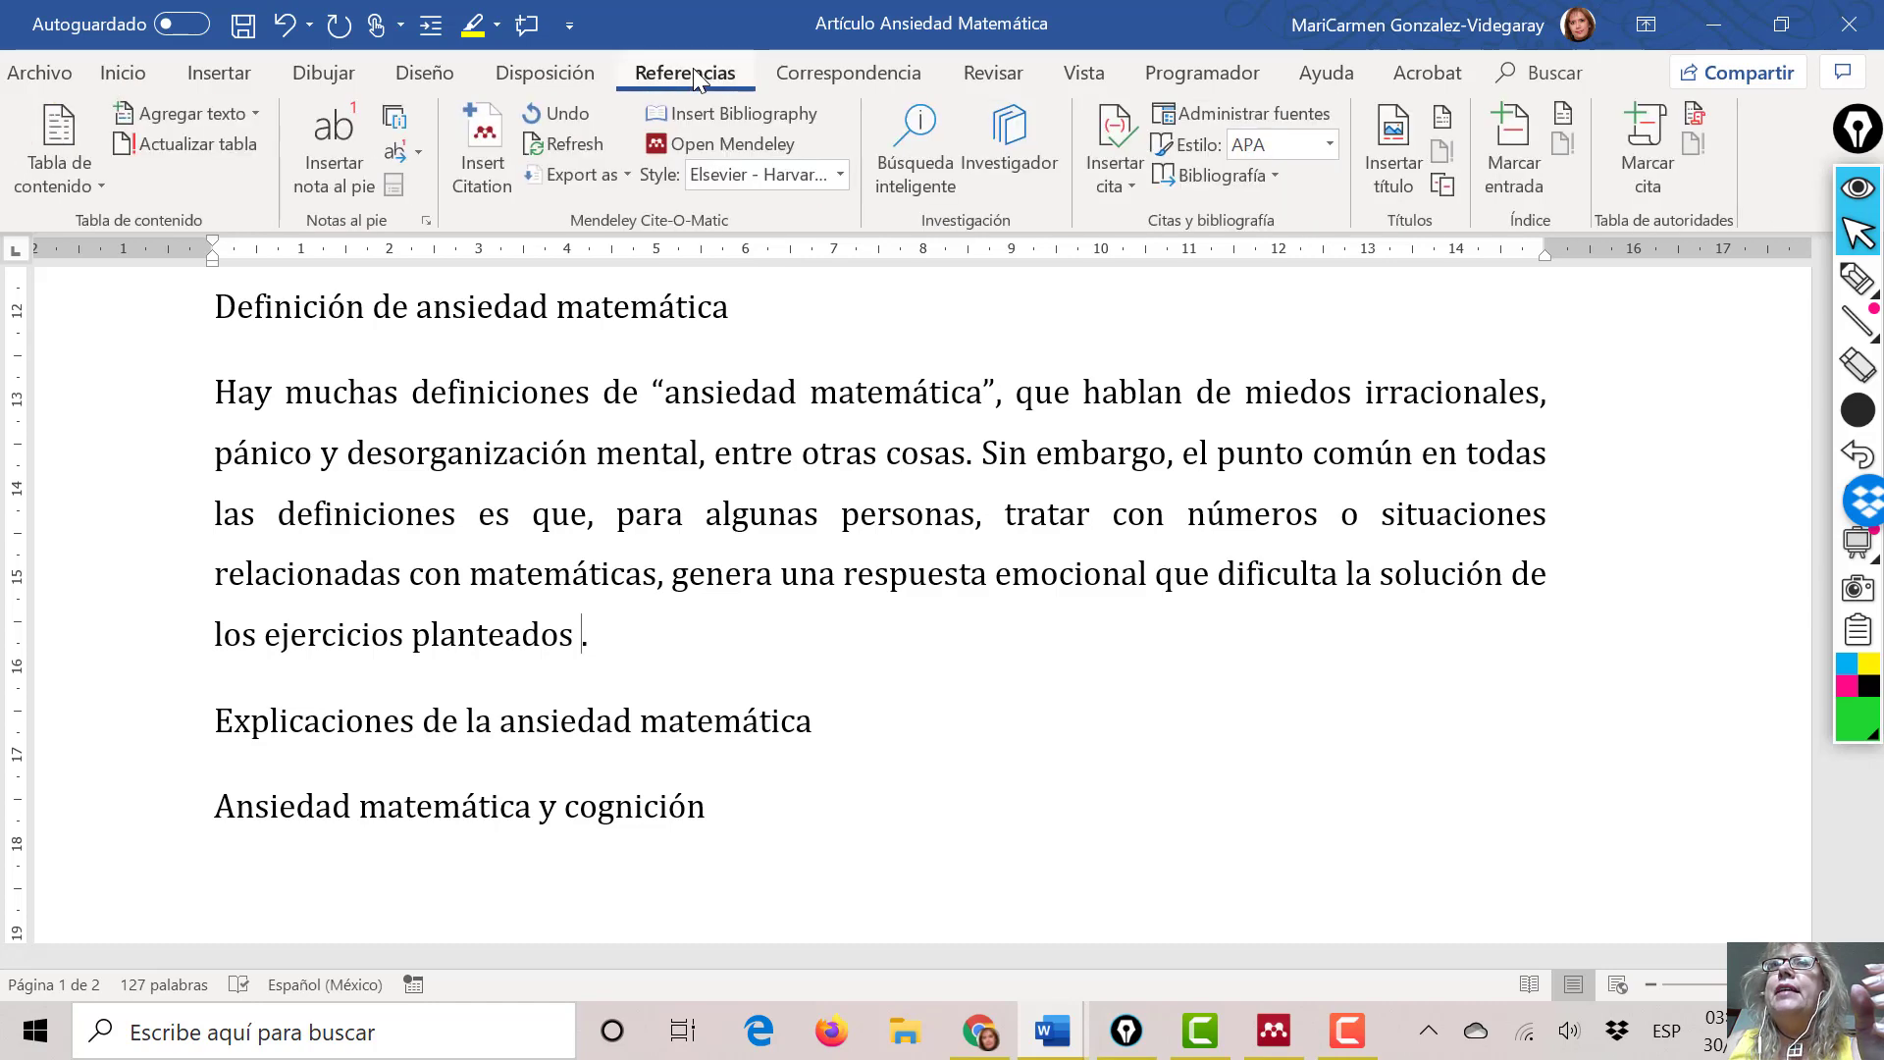
left_click(498, 190)
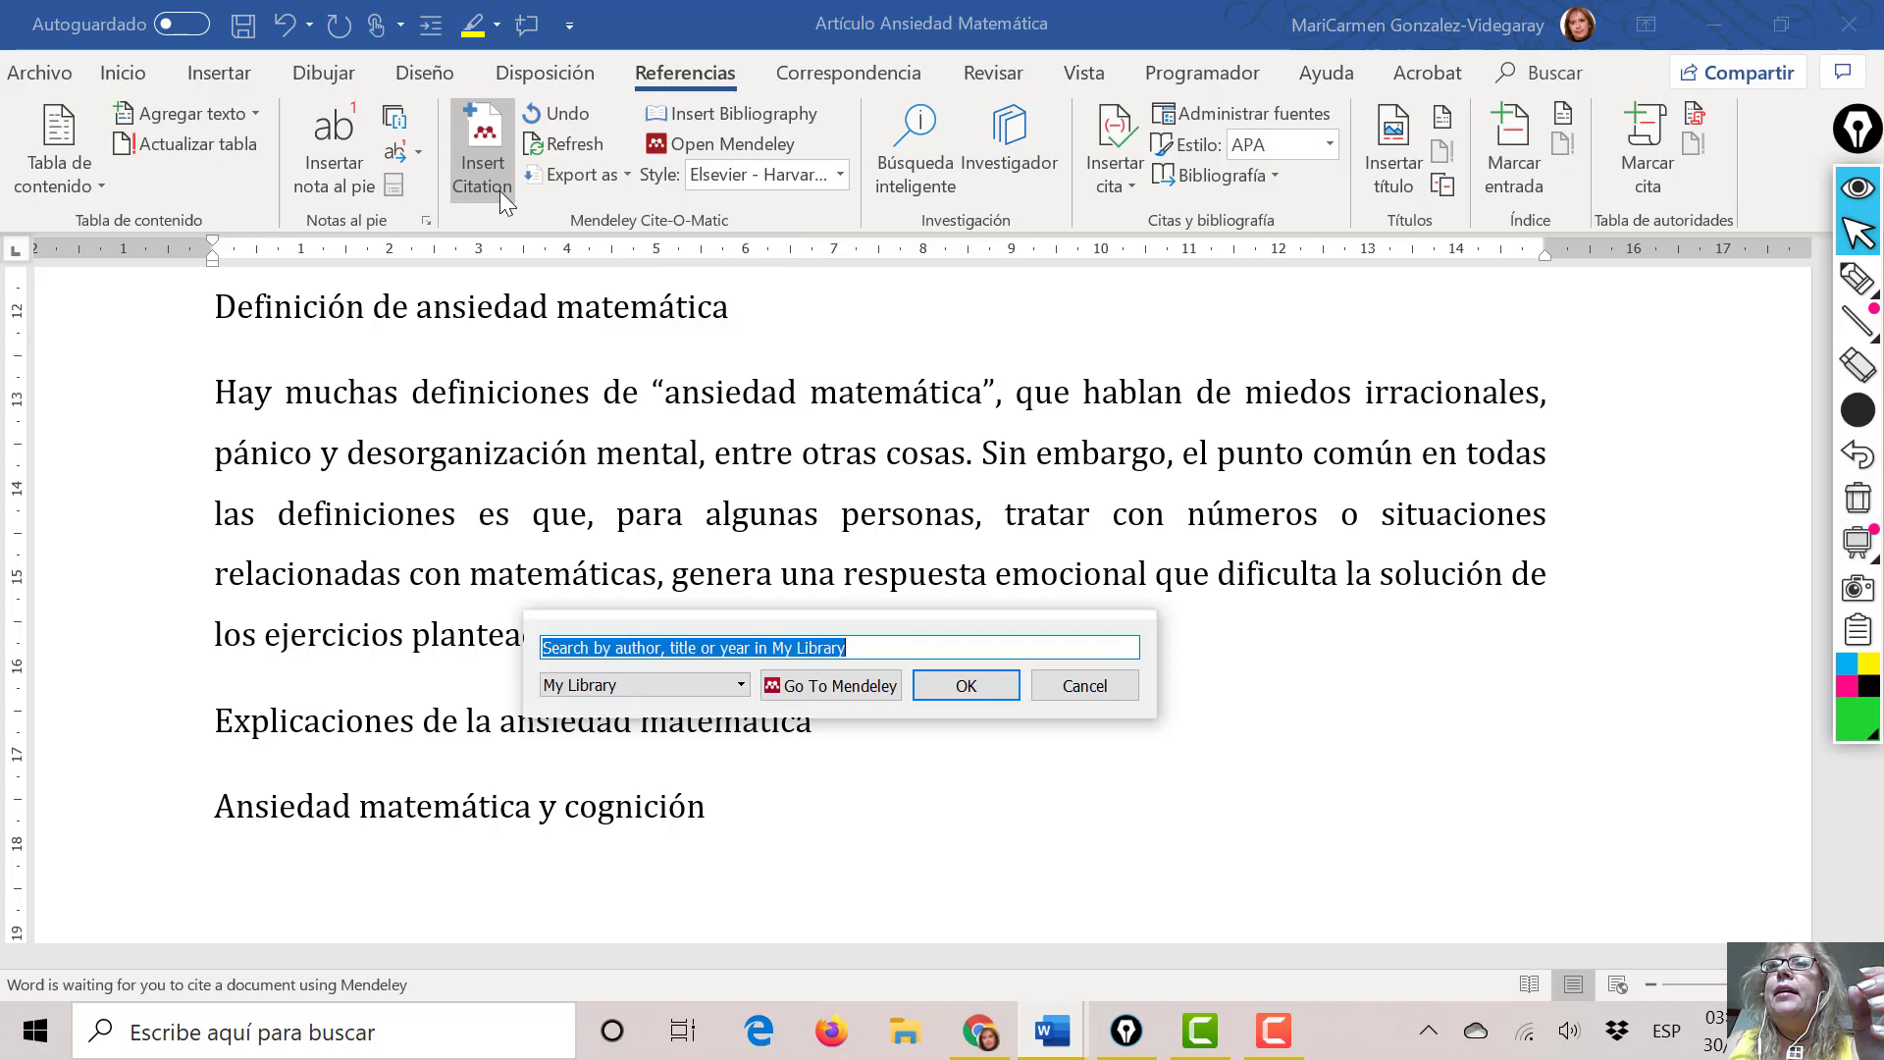
type("su")
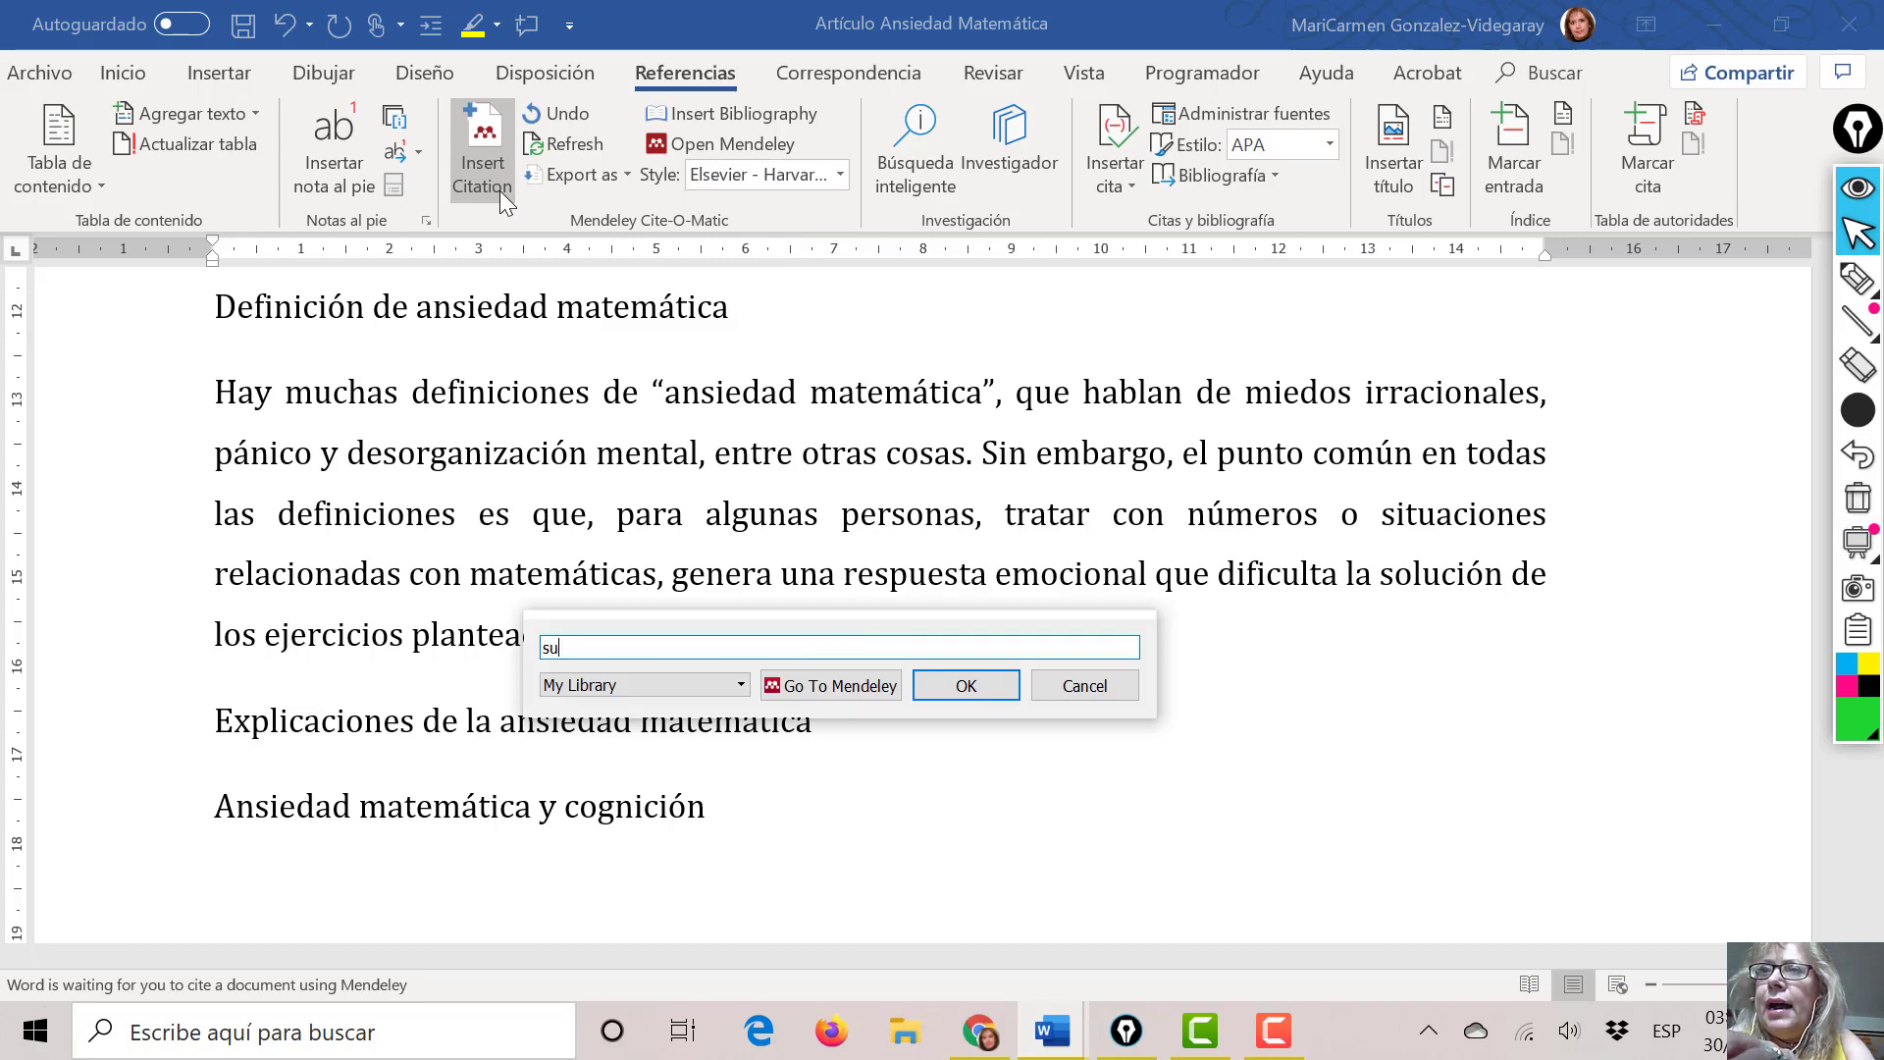
type("á")
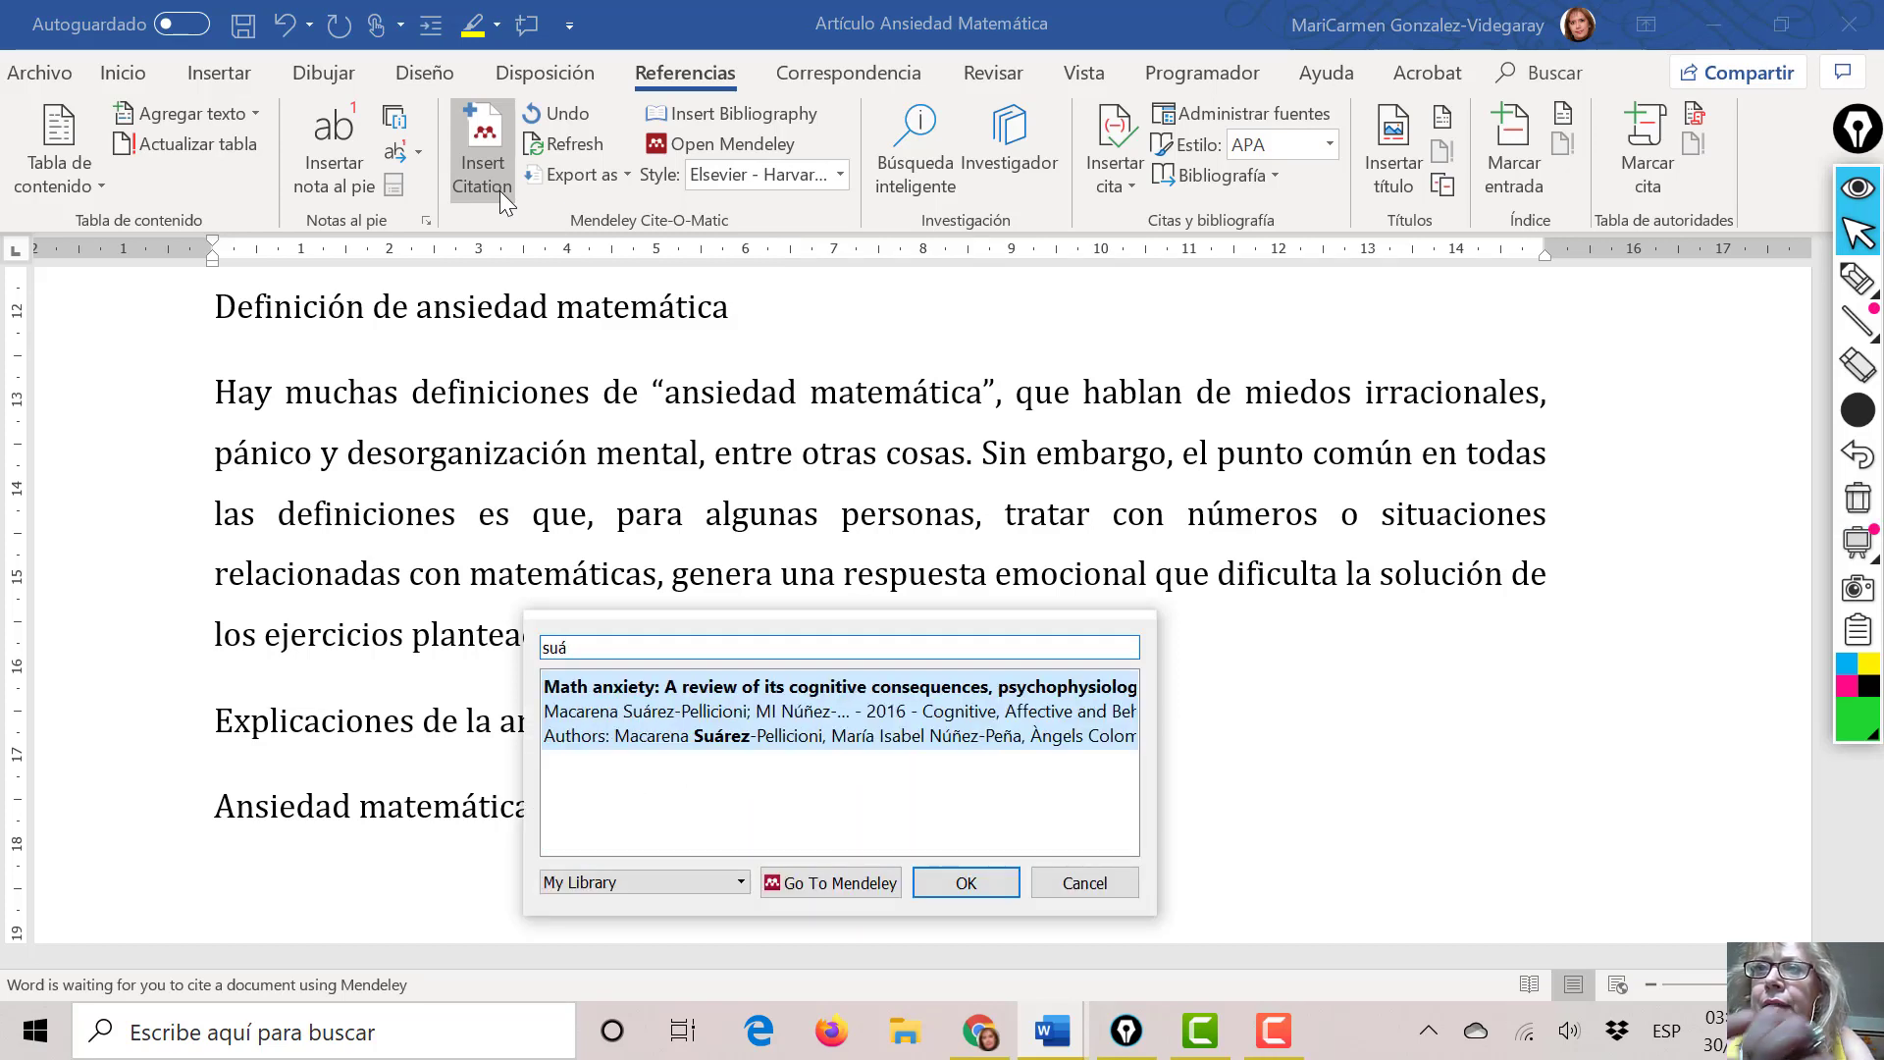
left_click(727, 708)
left_click(980, 695)
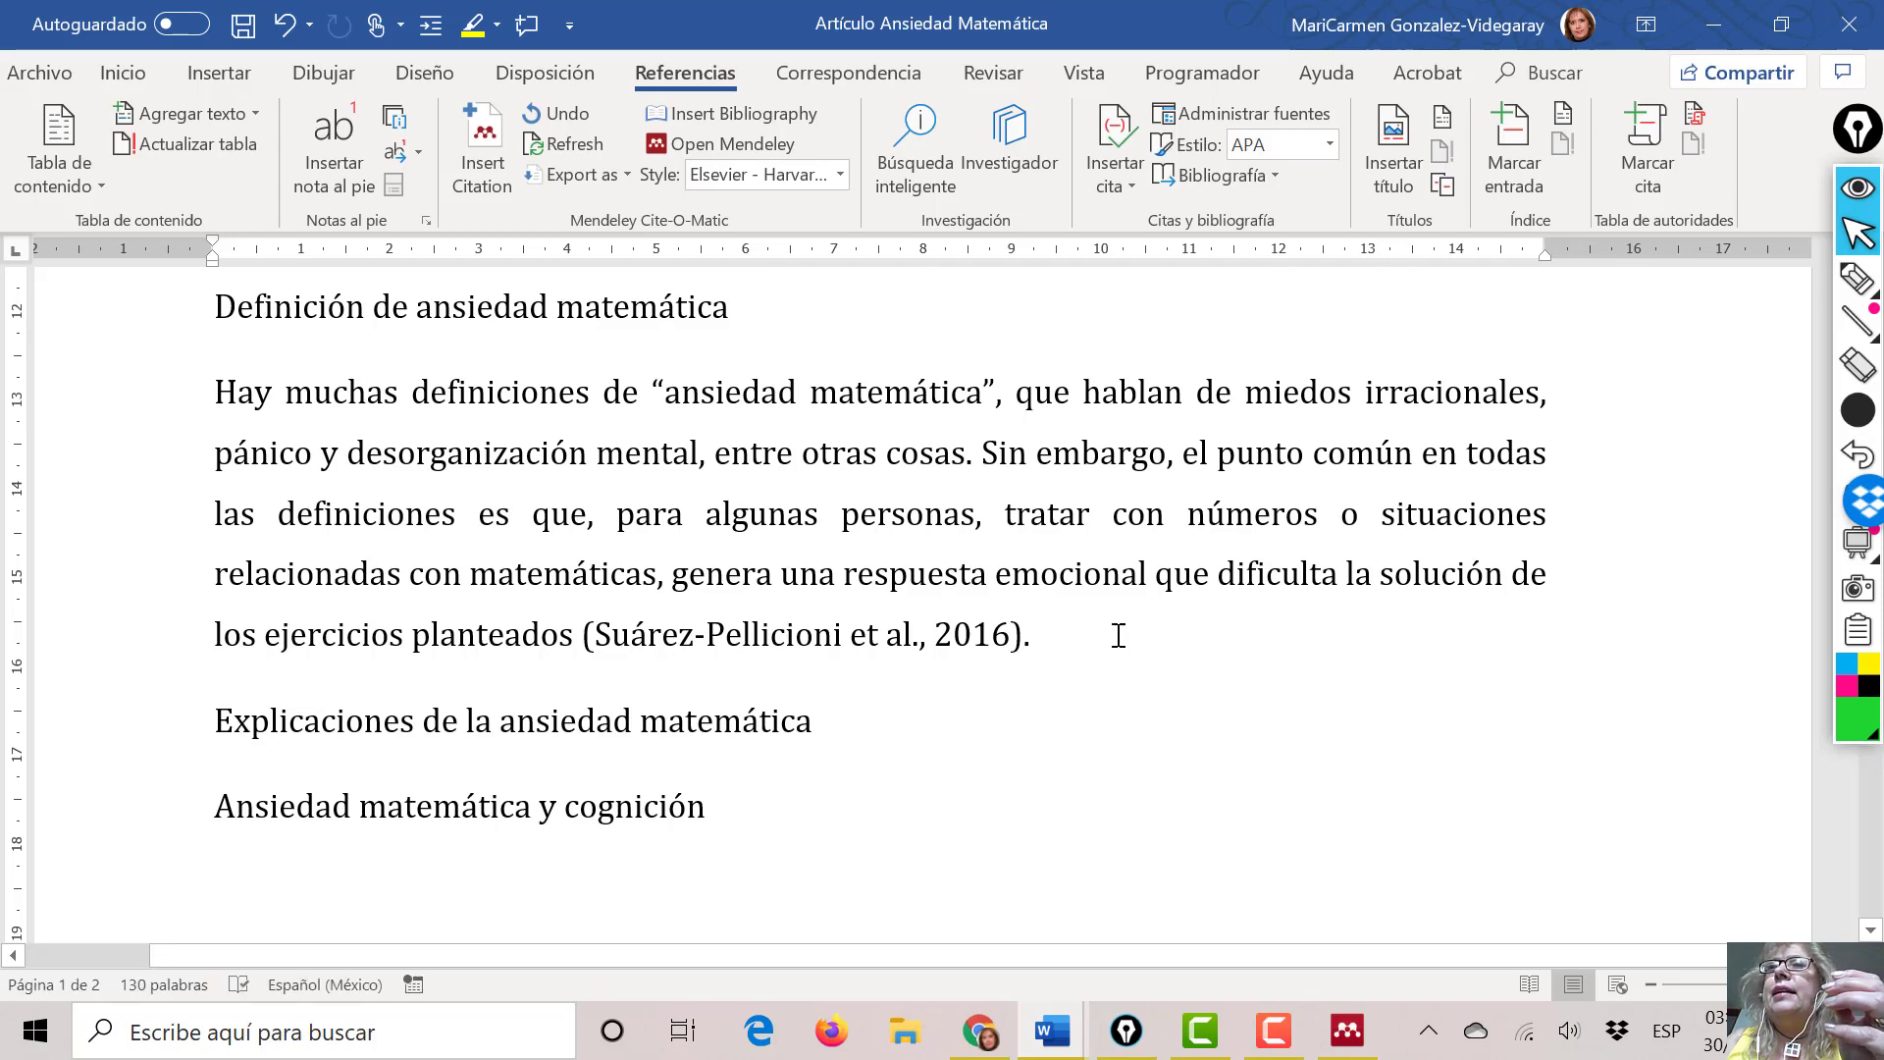
key("Return")
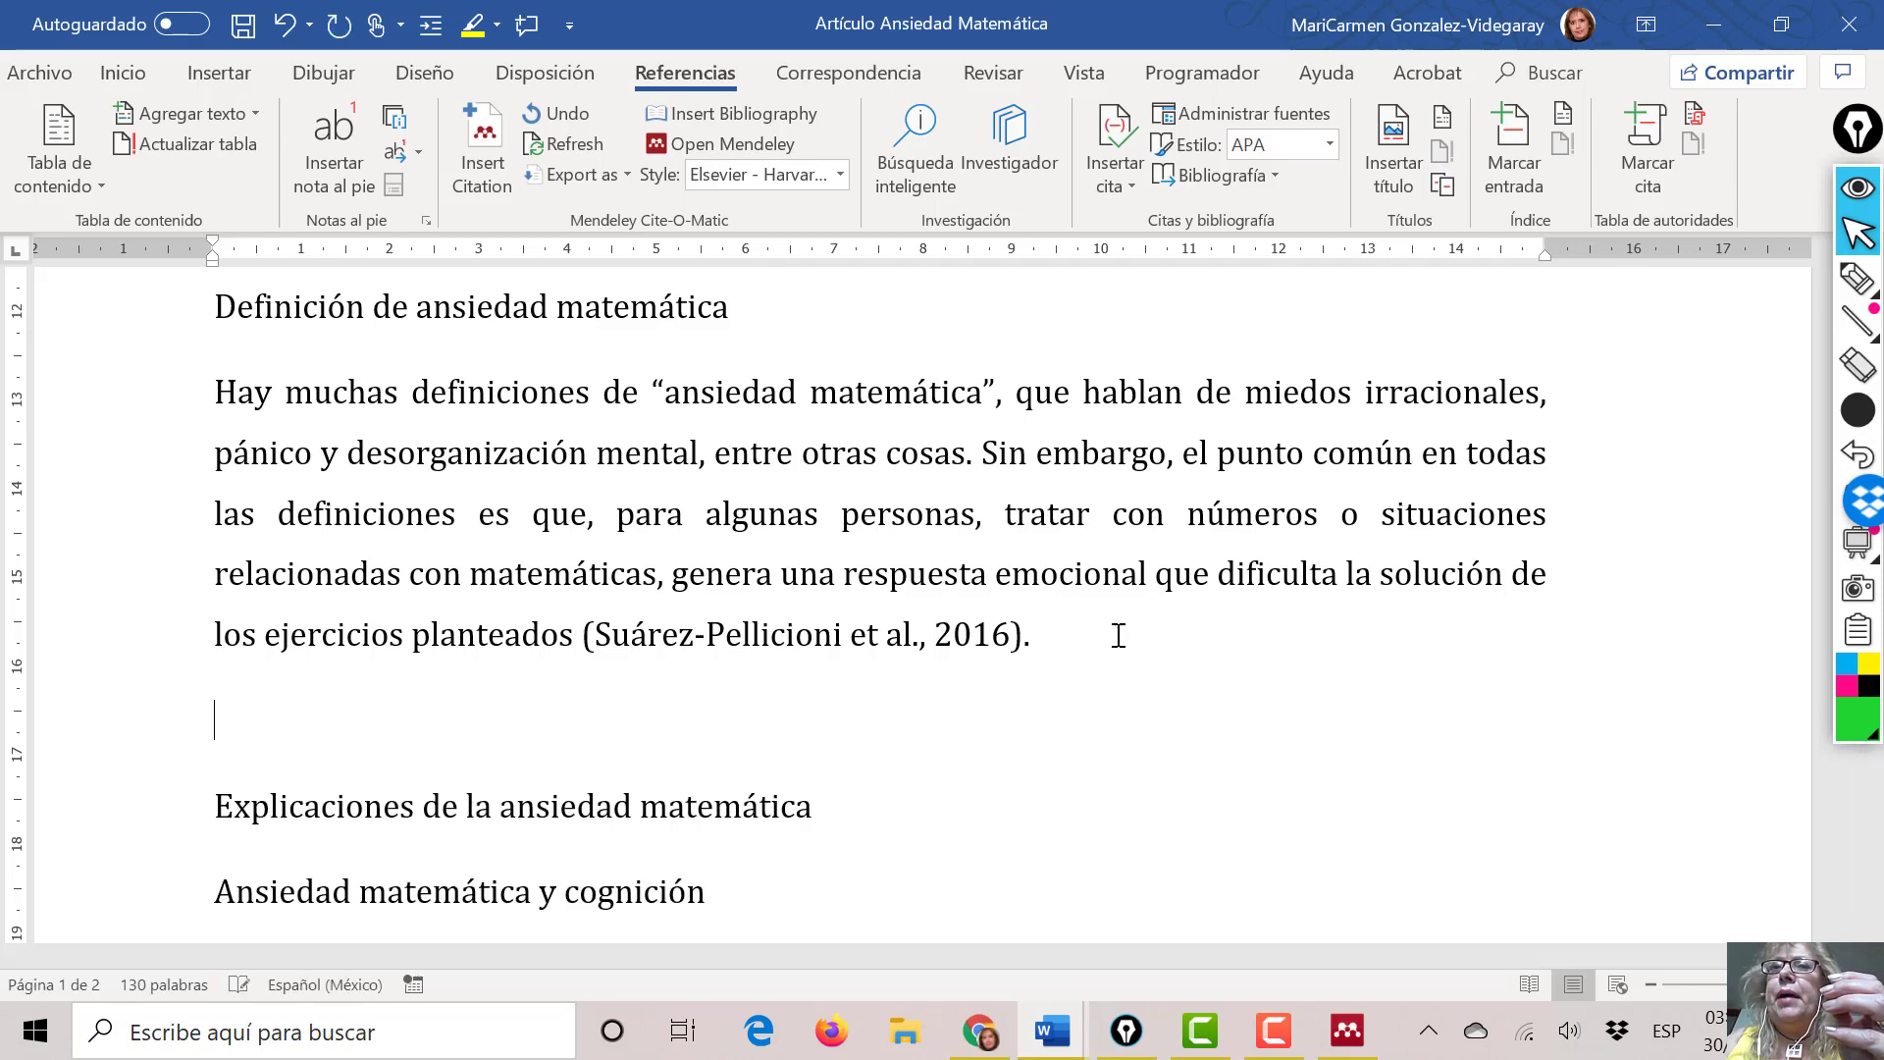
- Copy the Spanish paragraph beginning "De manera diferente" from the work card with the "genuine phobia" quote in the Fichas de ansiedad matemática document
left_click(1064, 1028)
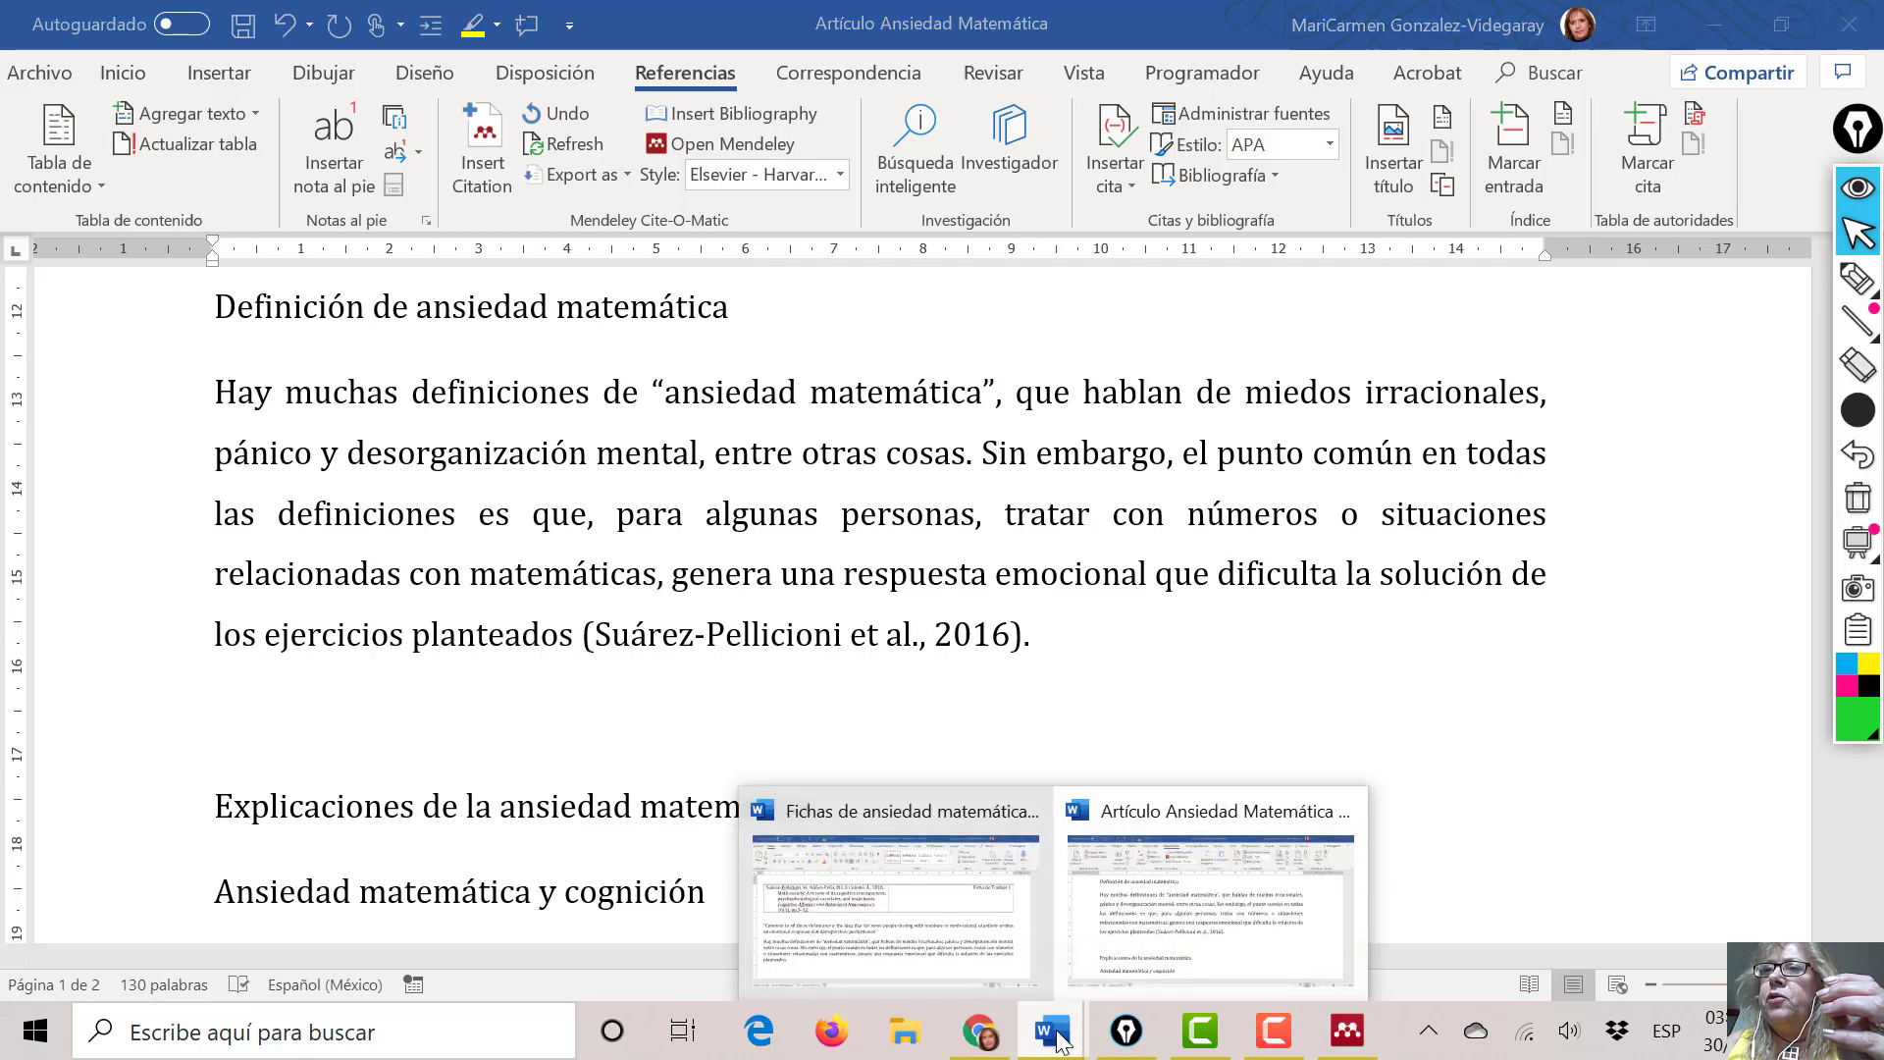
left_click(1021, 917)
left_click(1014, 908)
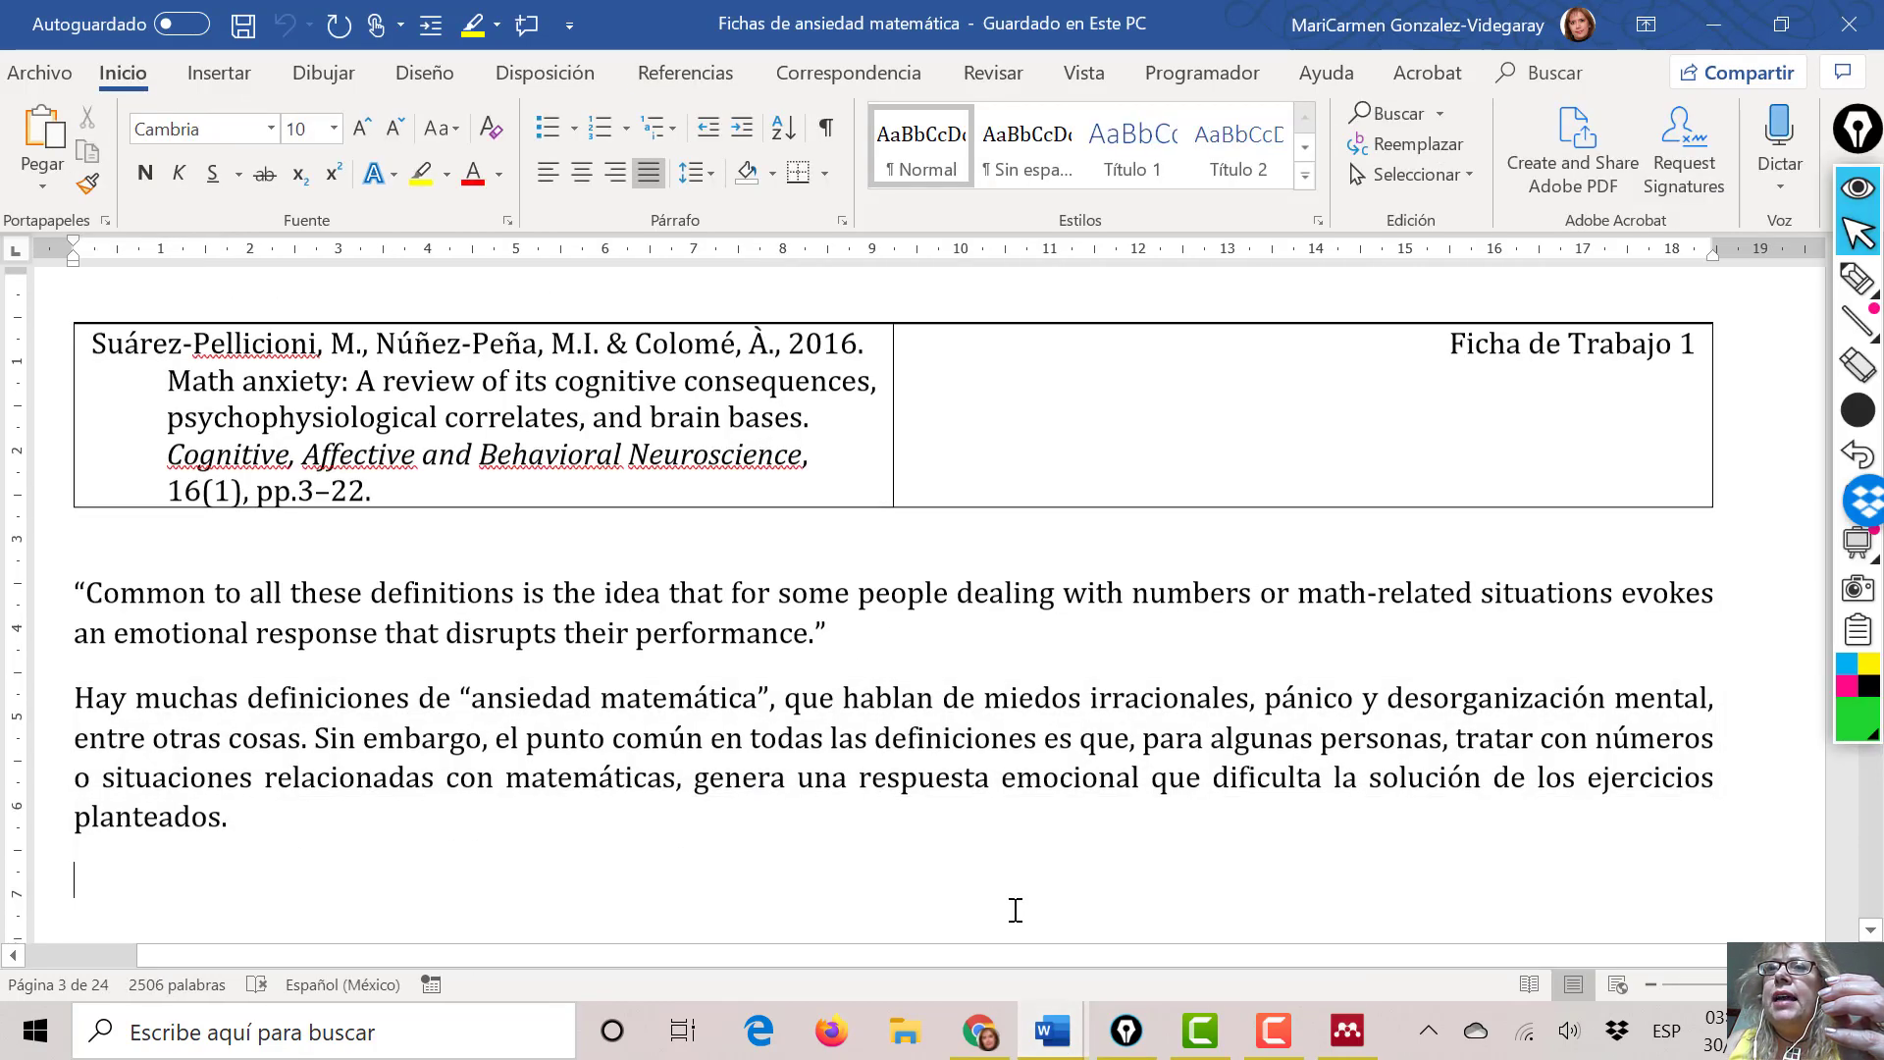
scroll(1015, 909, "down", 20)
scroll(1016, 910, "up", 10)
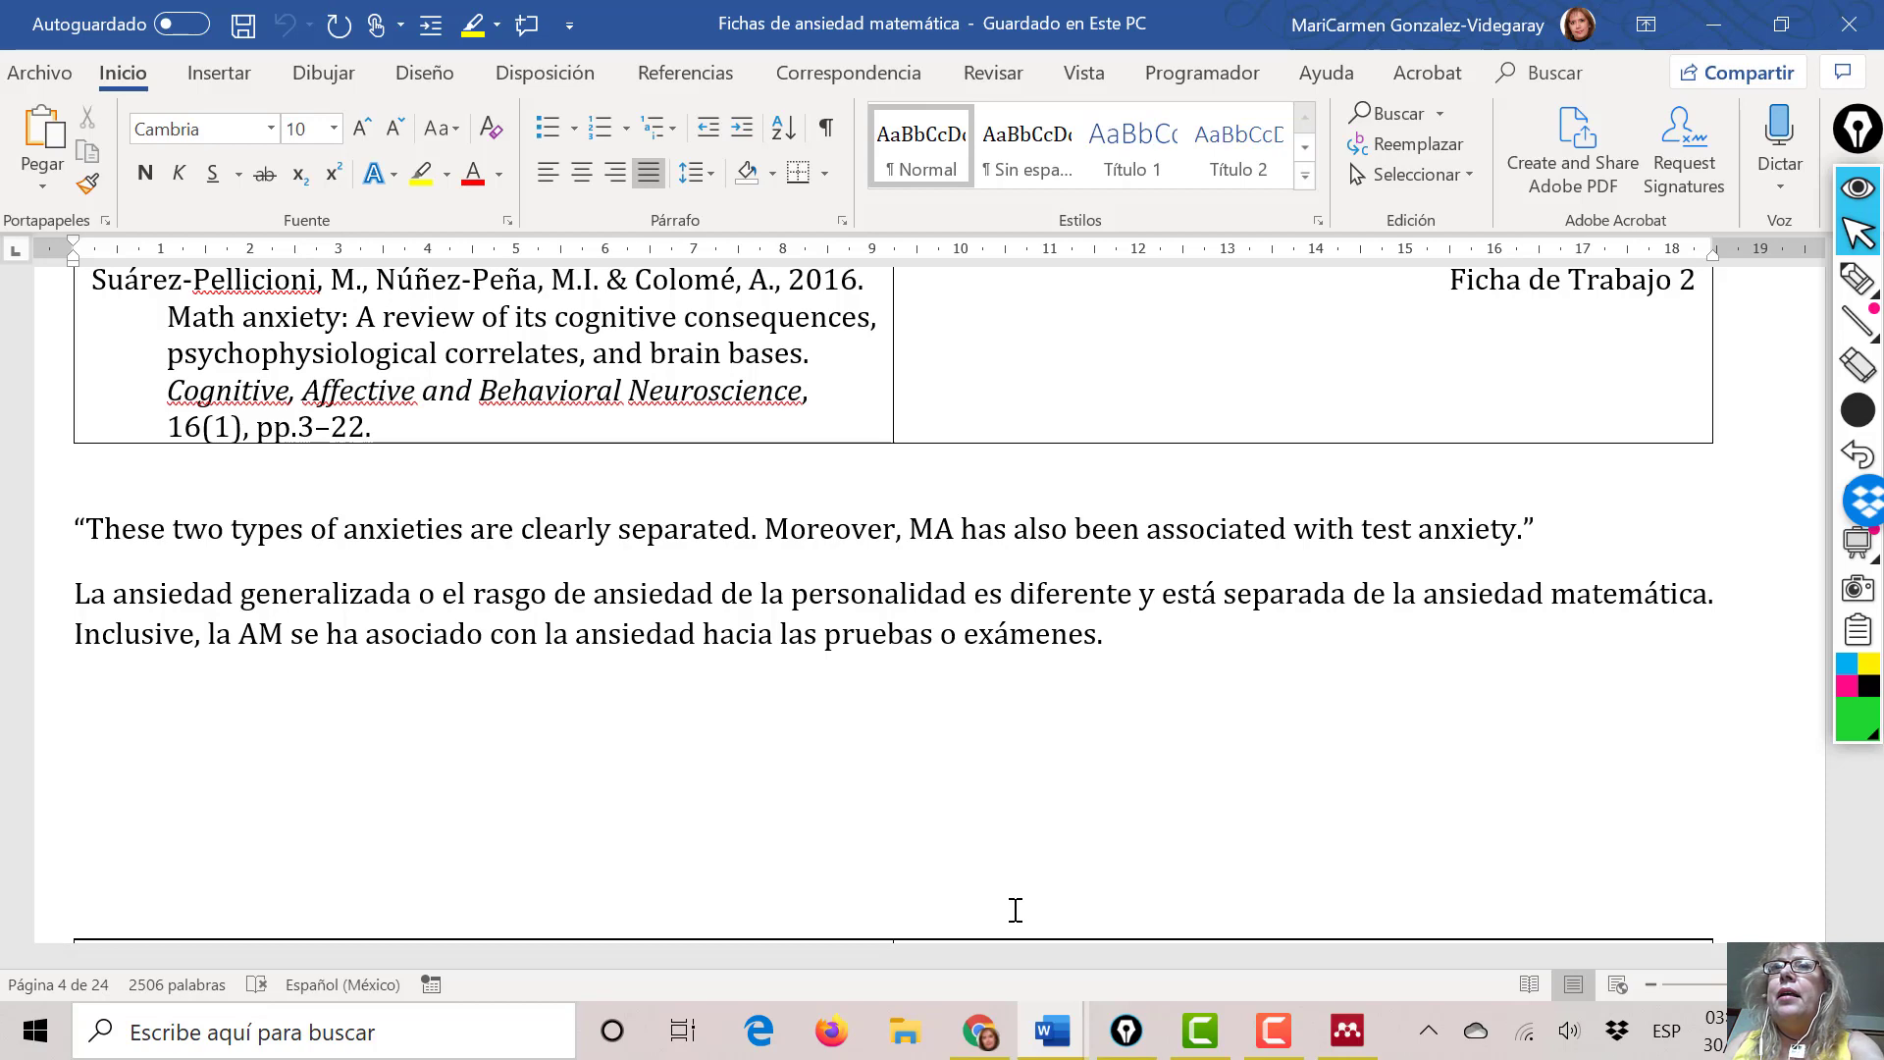
scroll(1016, 911, "up", 1)
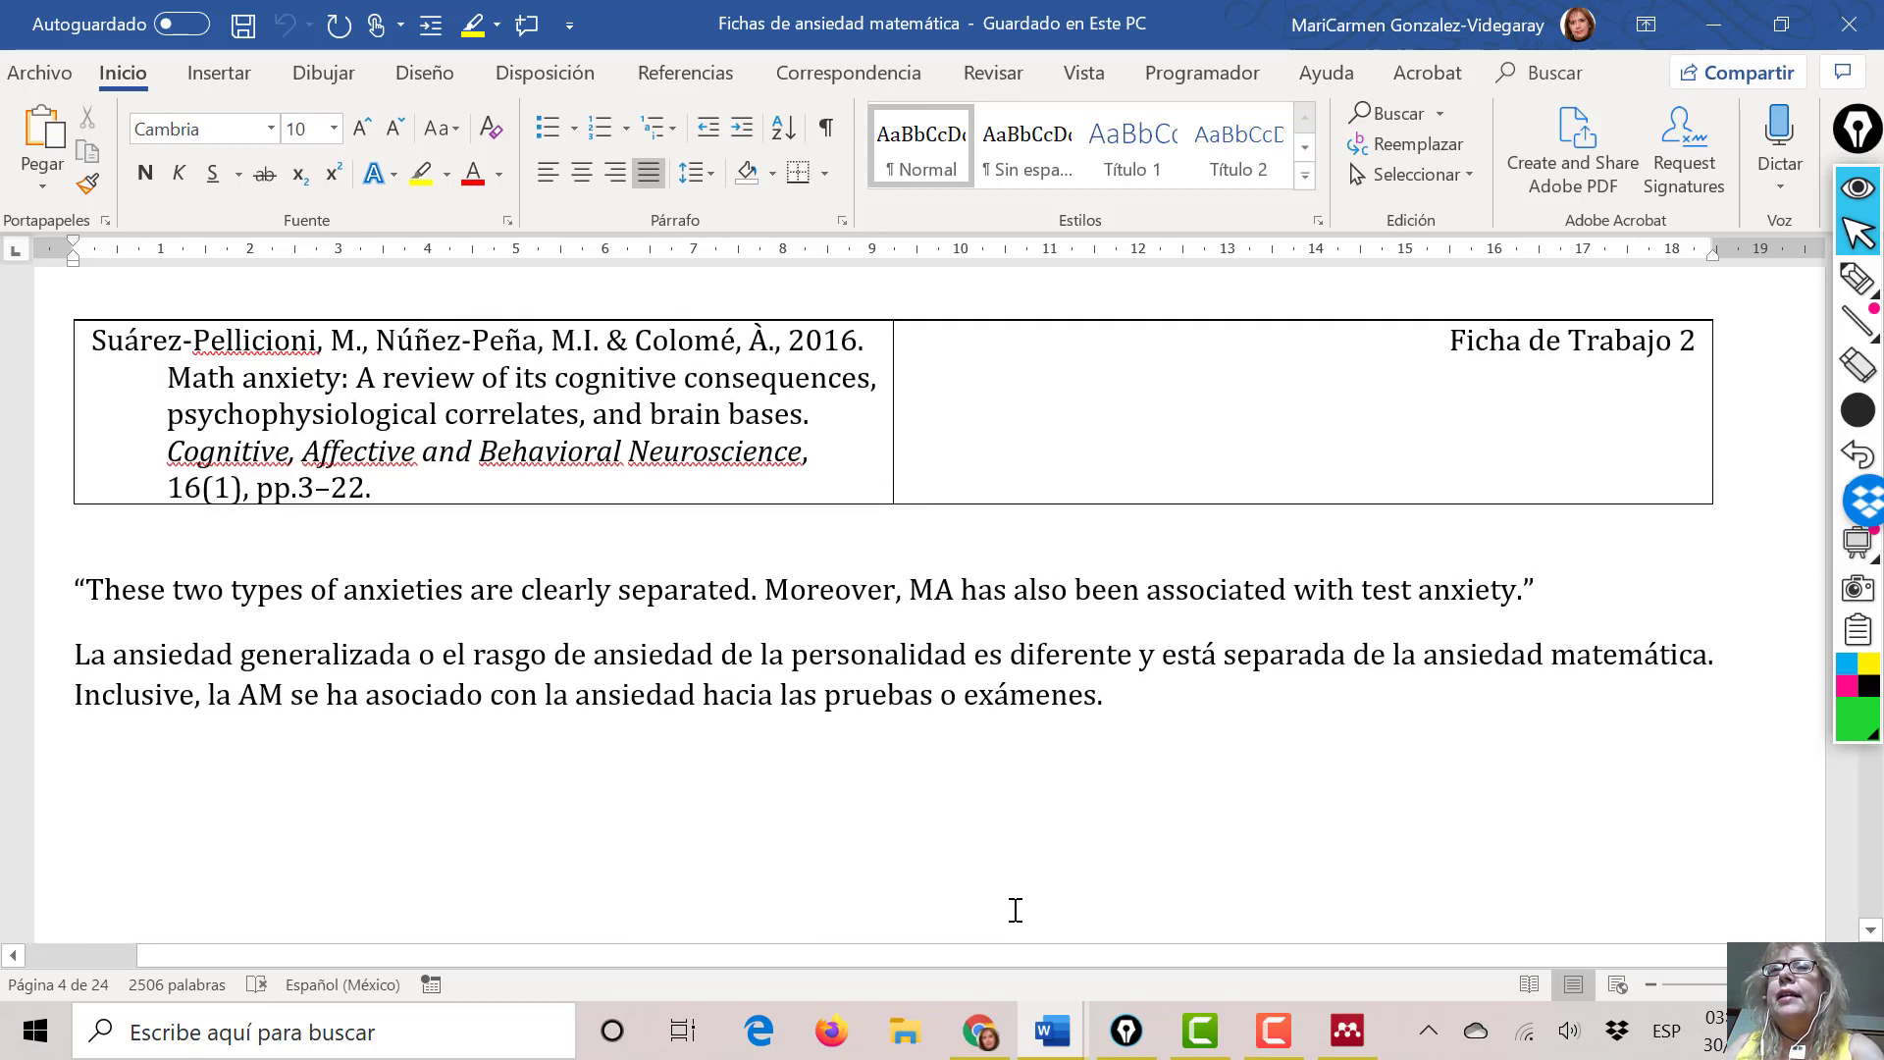
scroll(1016, 911, "down", 10)
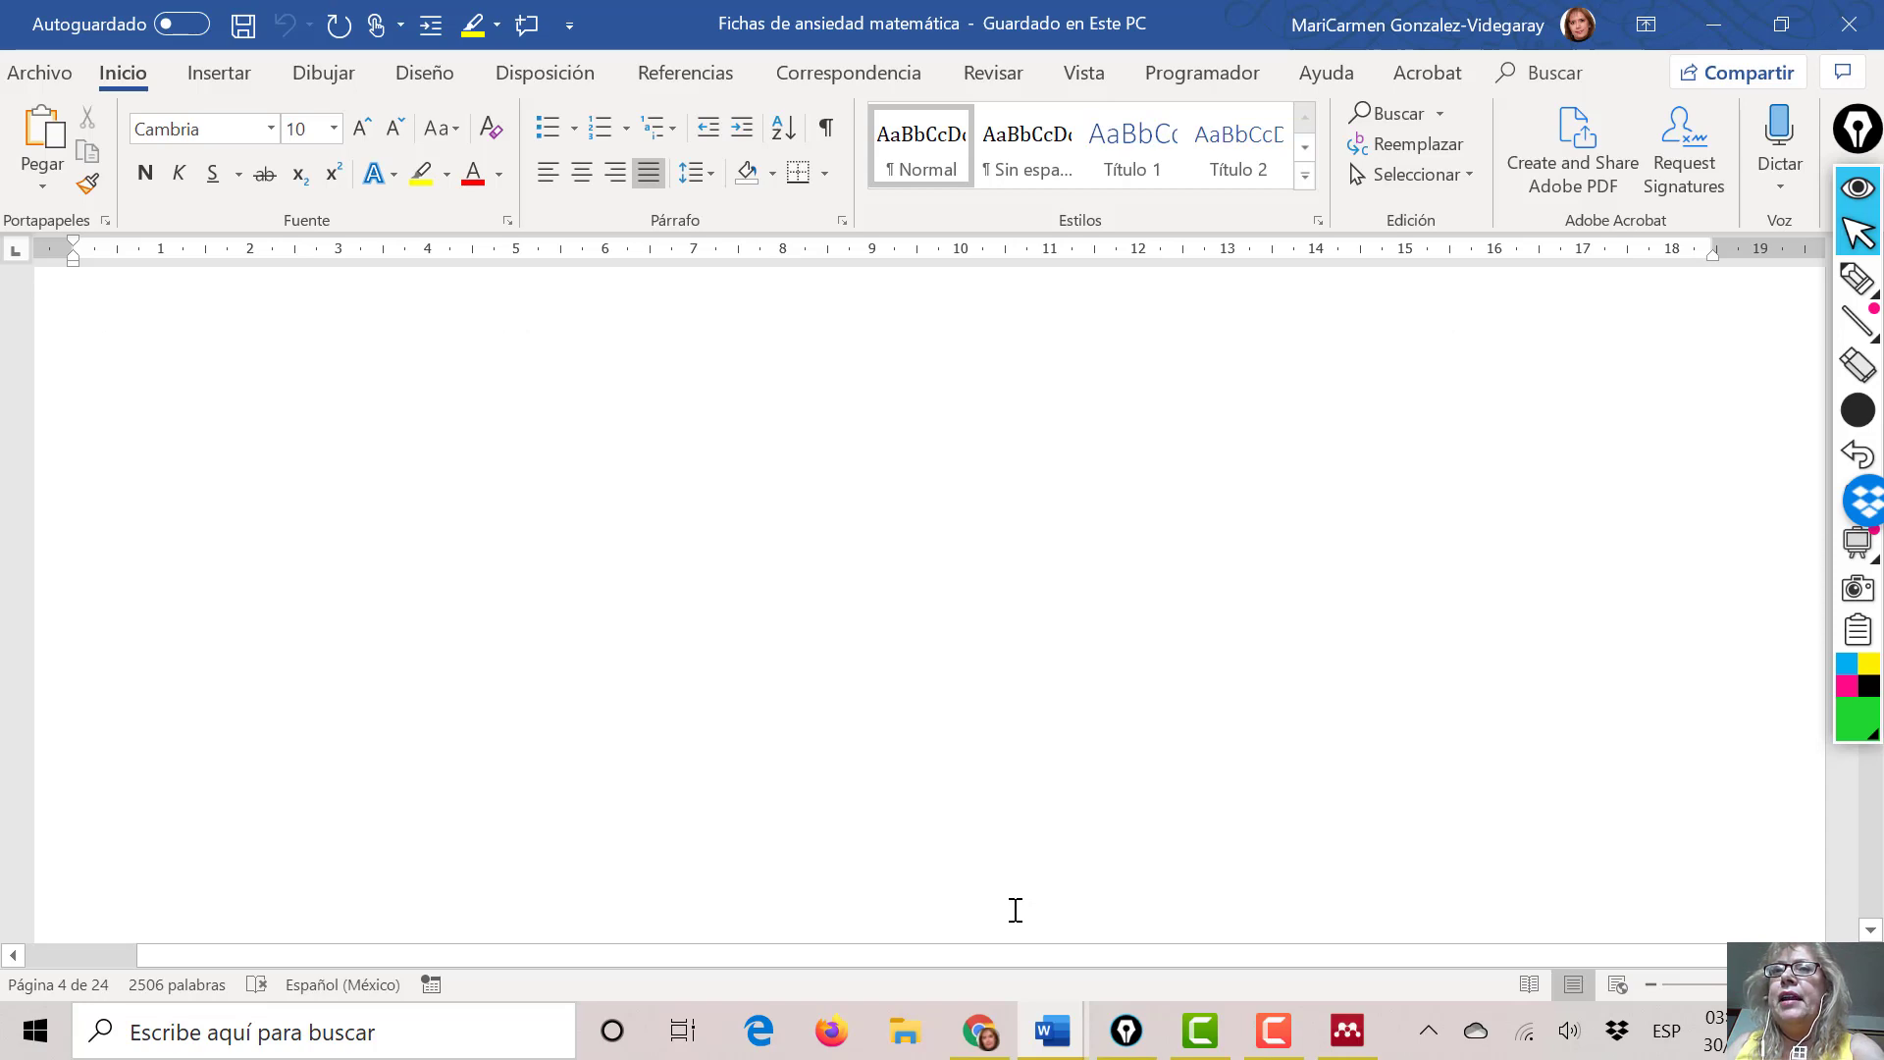
scroll(1016, 911, "down", 6)
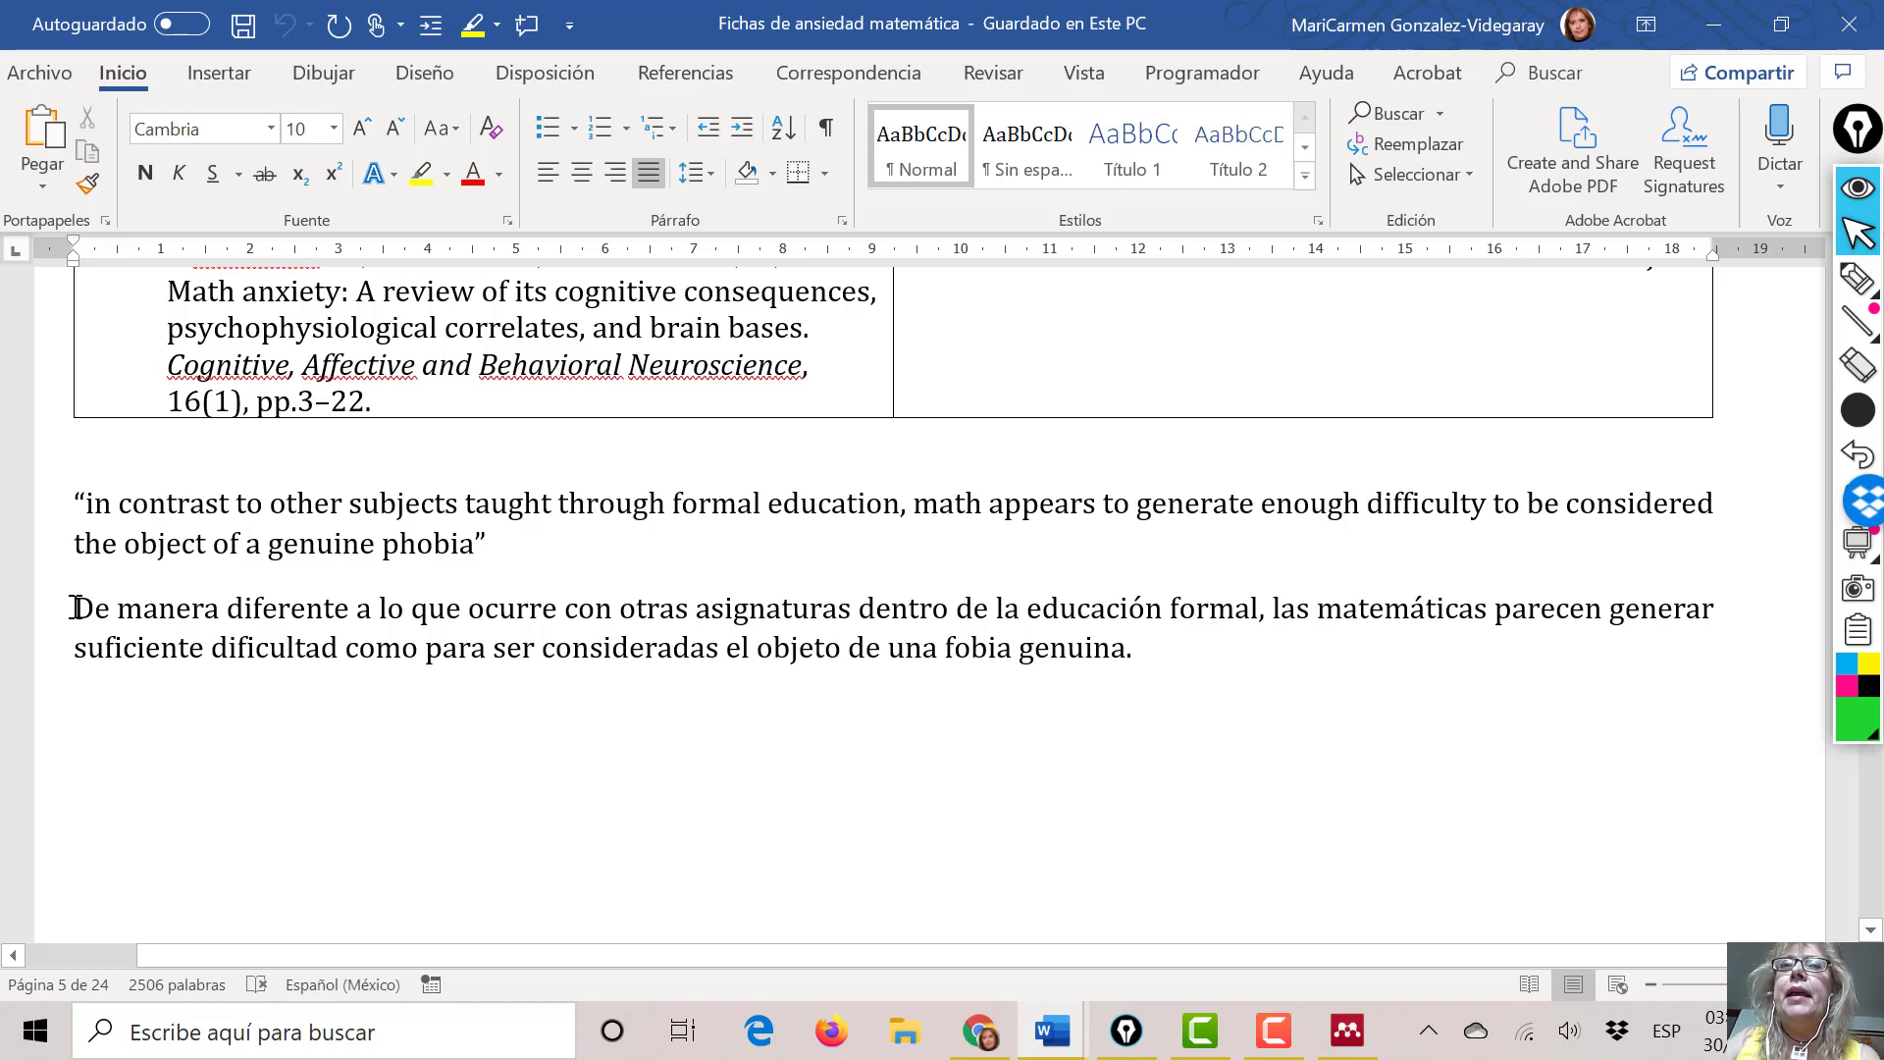
left_click_drag(76, 608, 1152, 666)
key("ctrl+c")
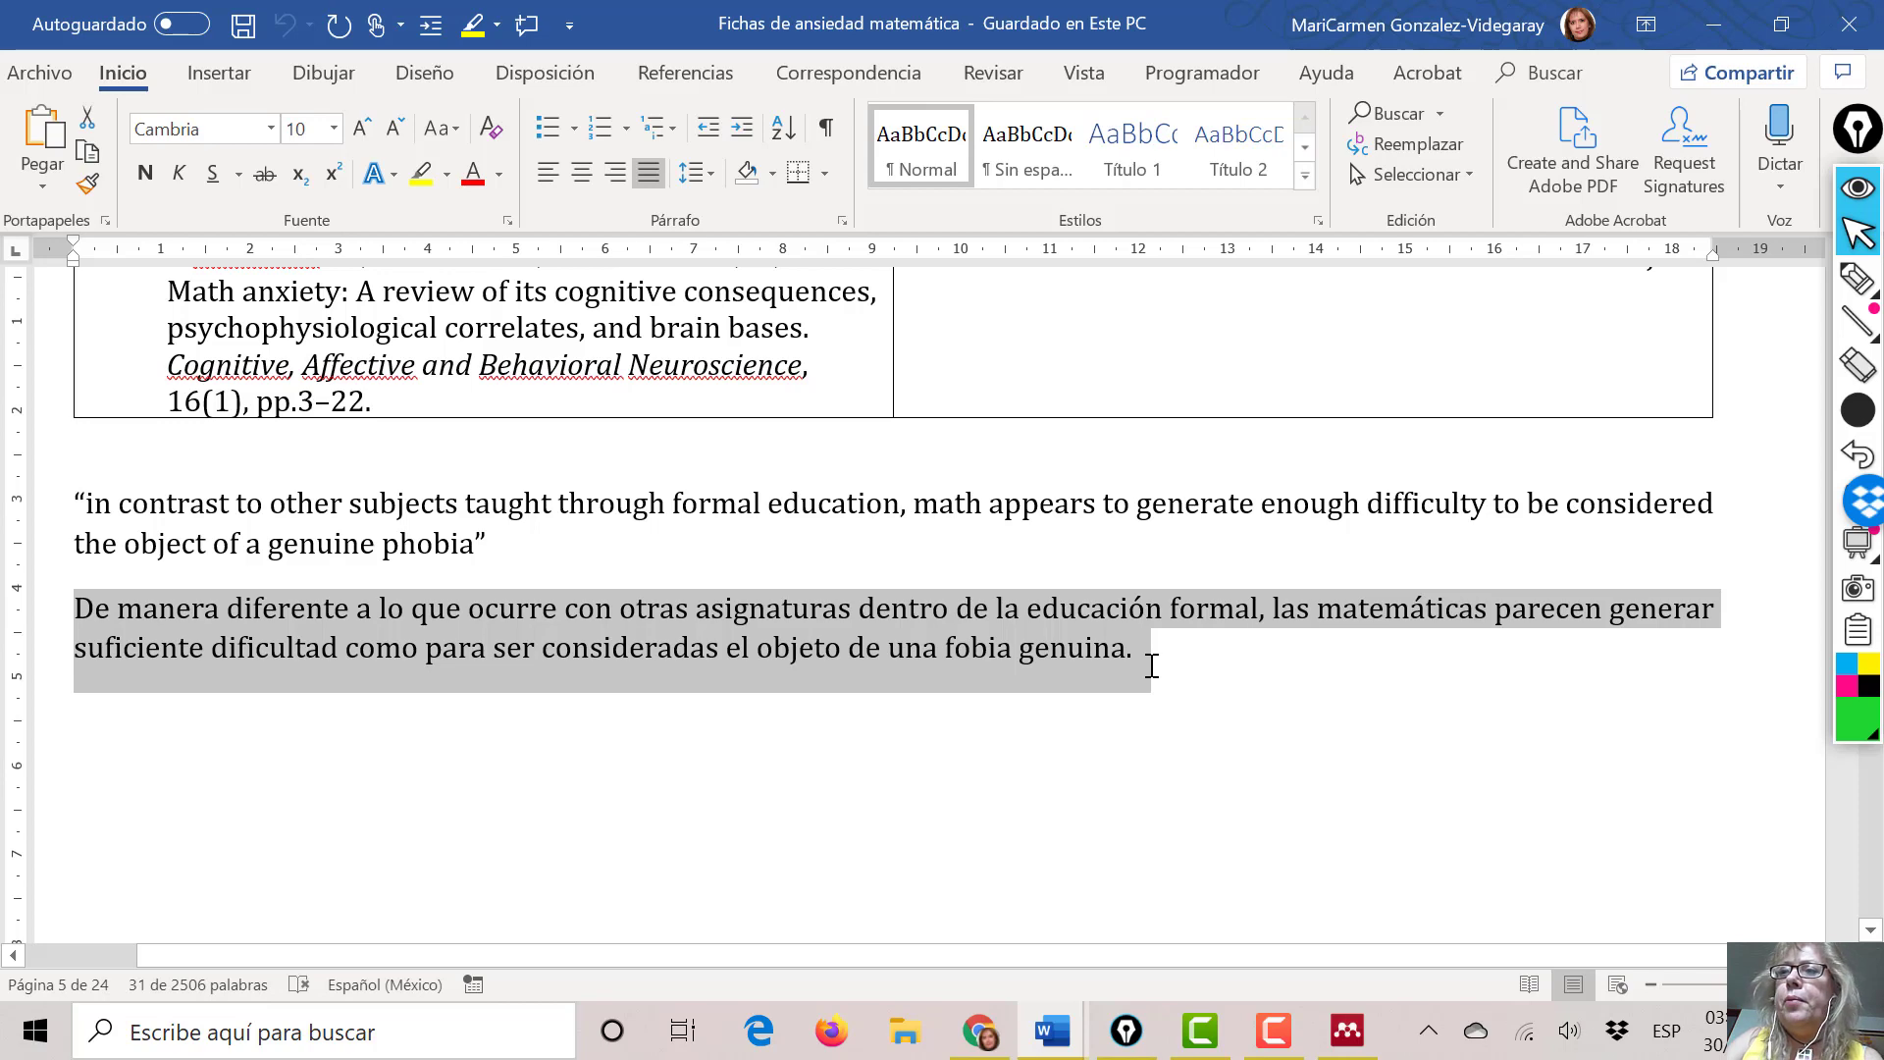
- Paste the copied paragraph on a new line below "Relevancia de este problema" in the Artículo Ansiedad Matemática document
left_click(1046, 1033)
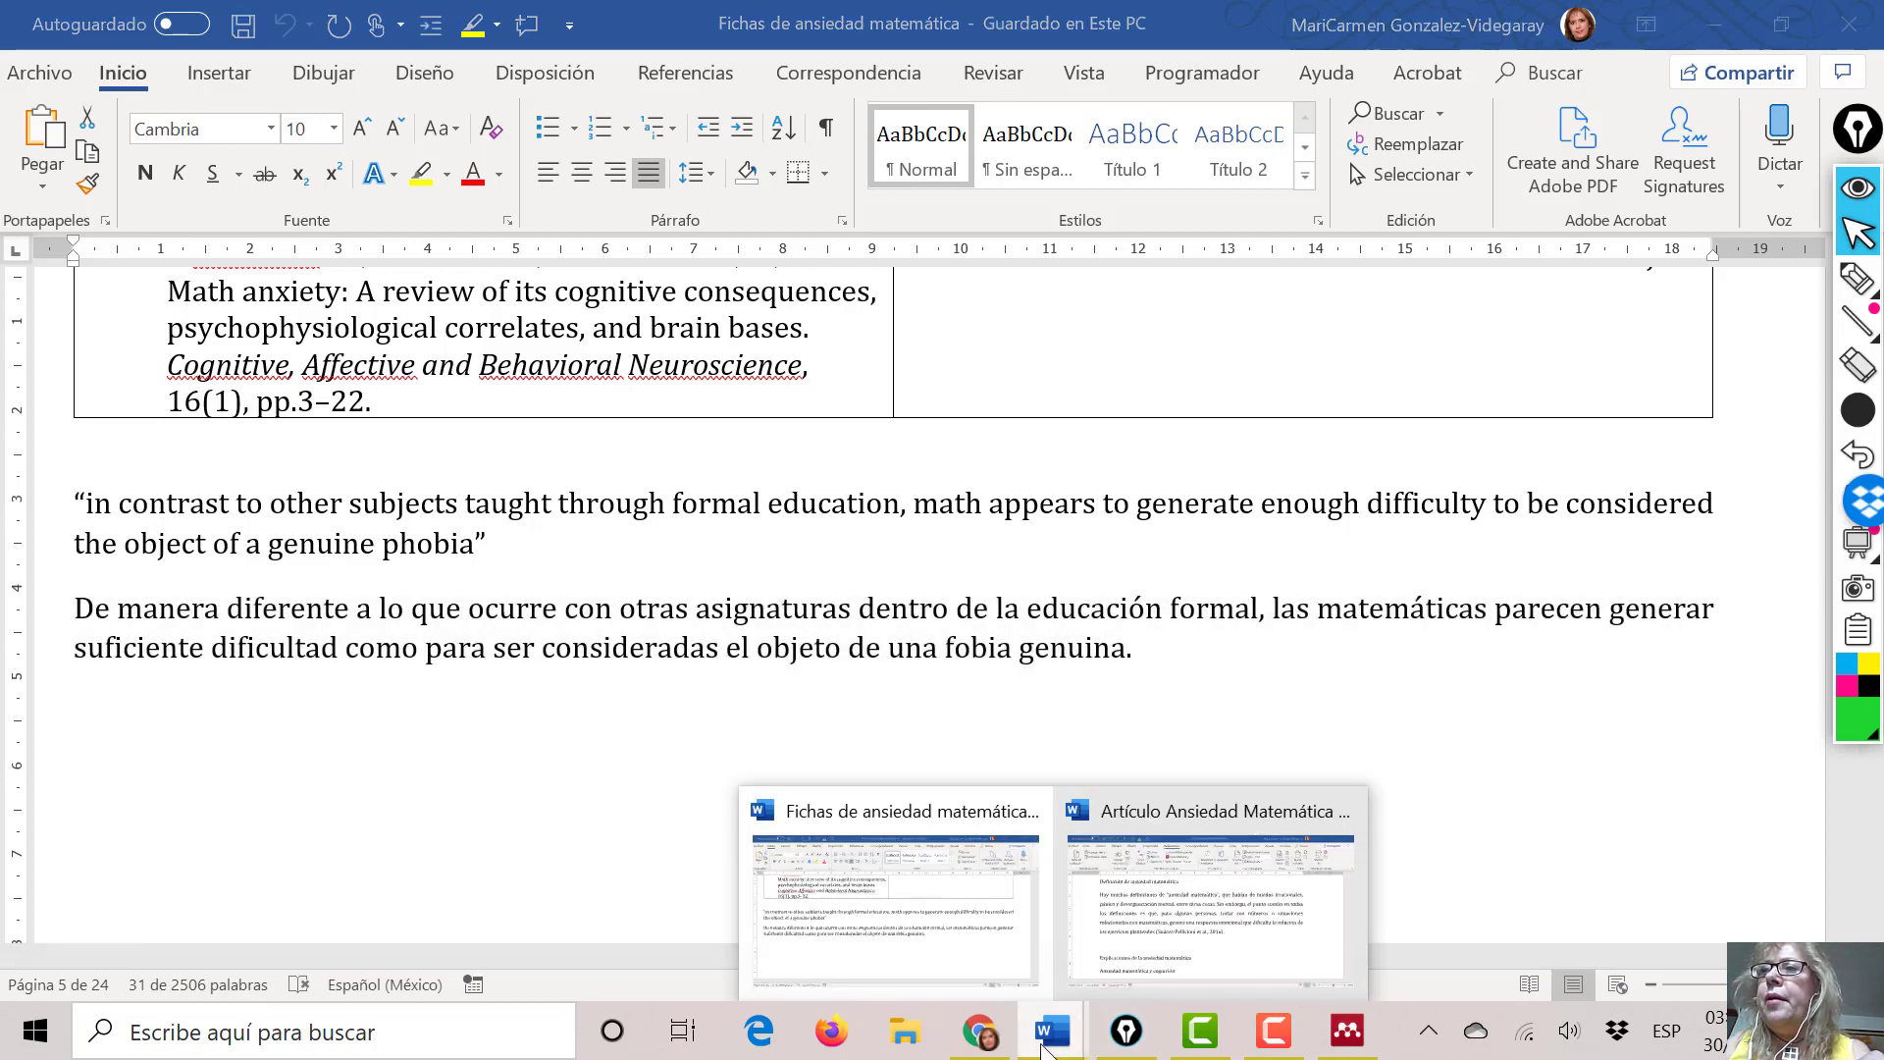
left_click(1133, 973)
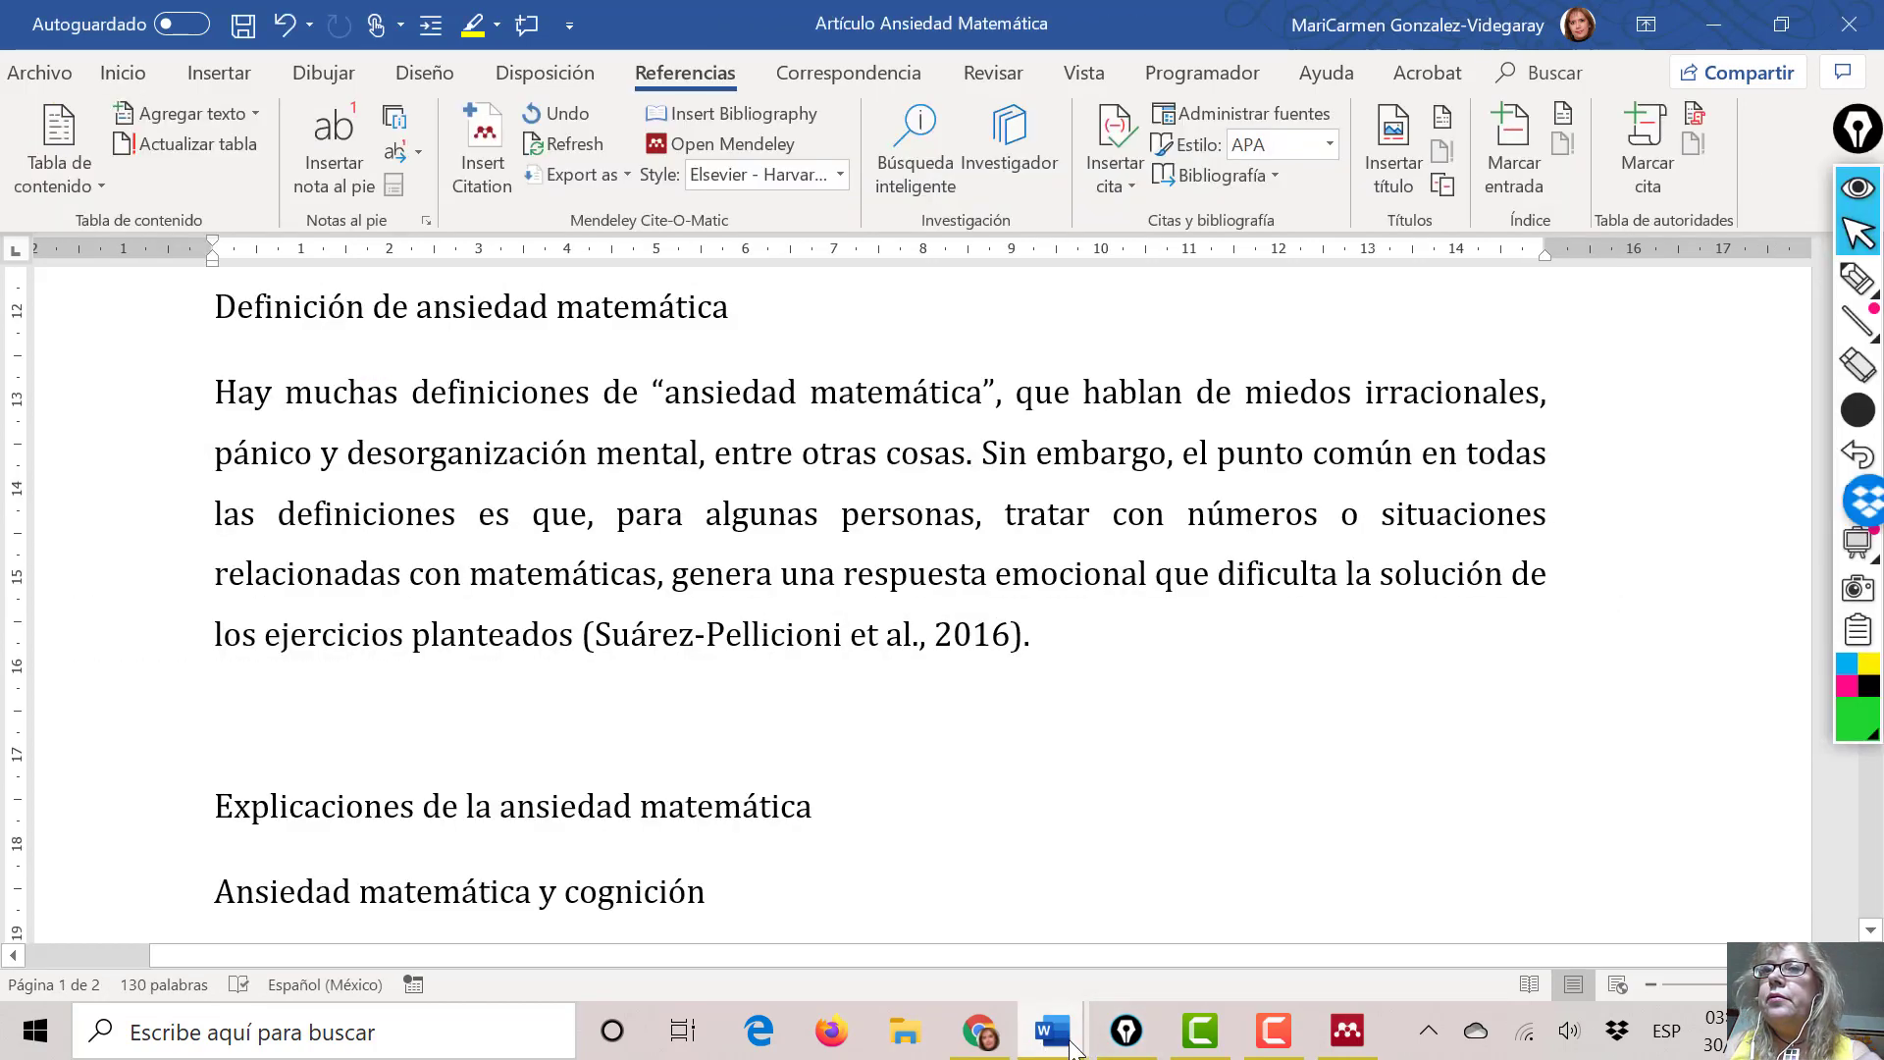
scroll(1259, 658, "up", 5)
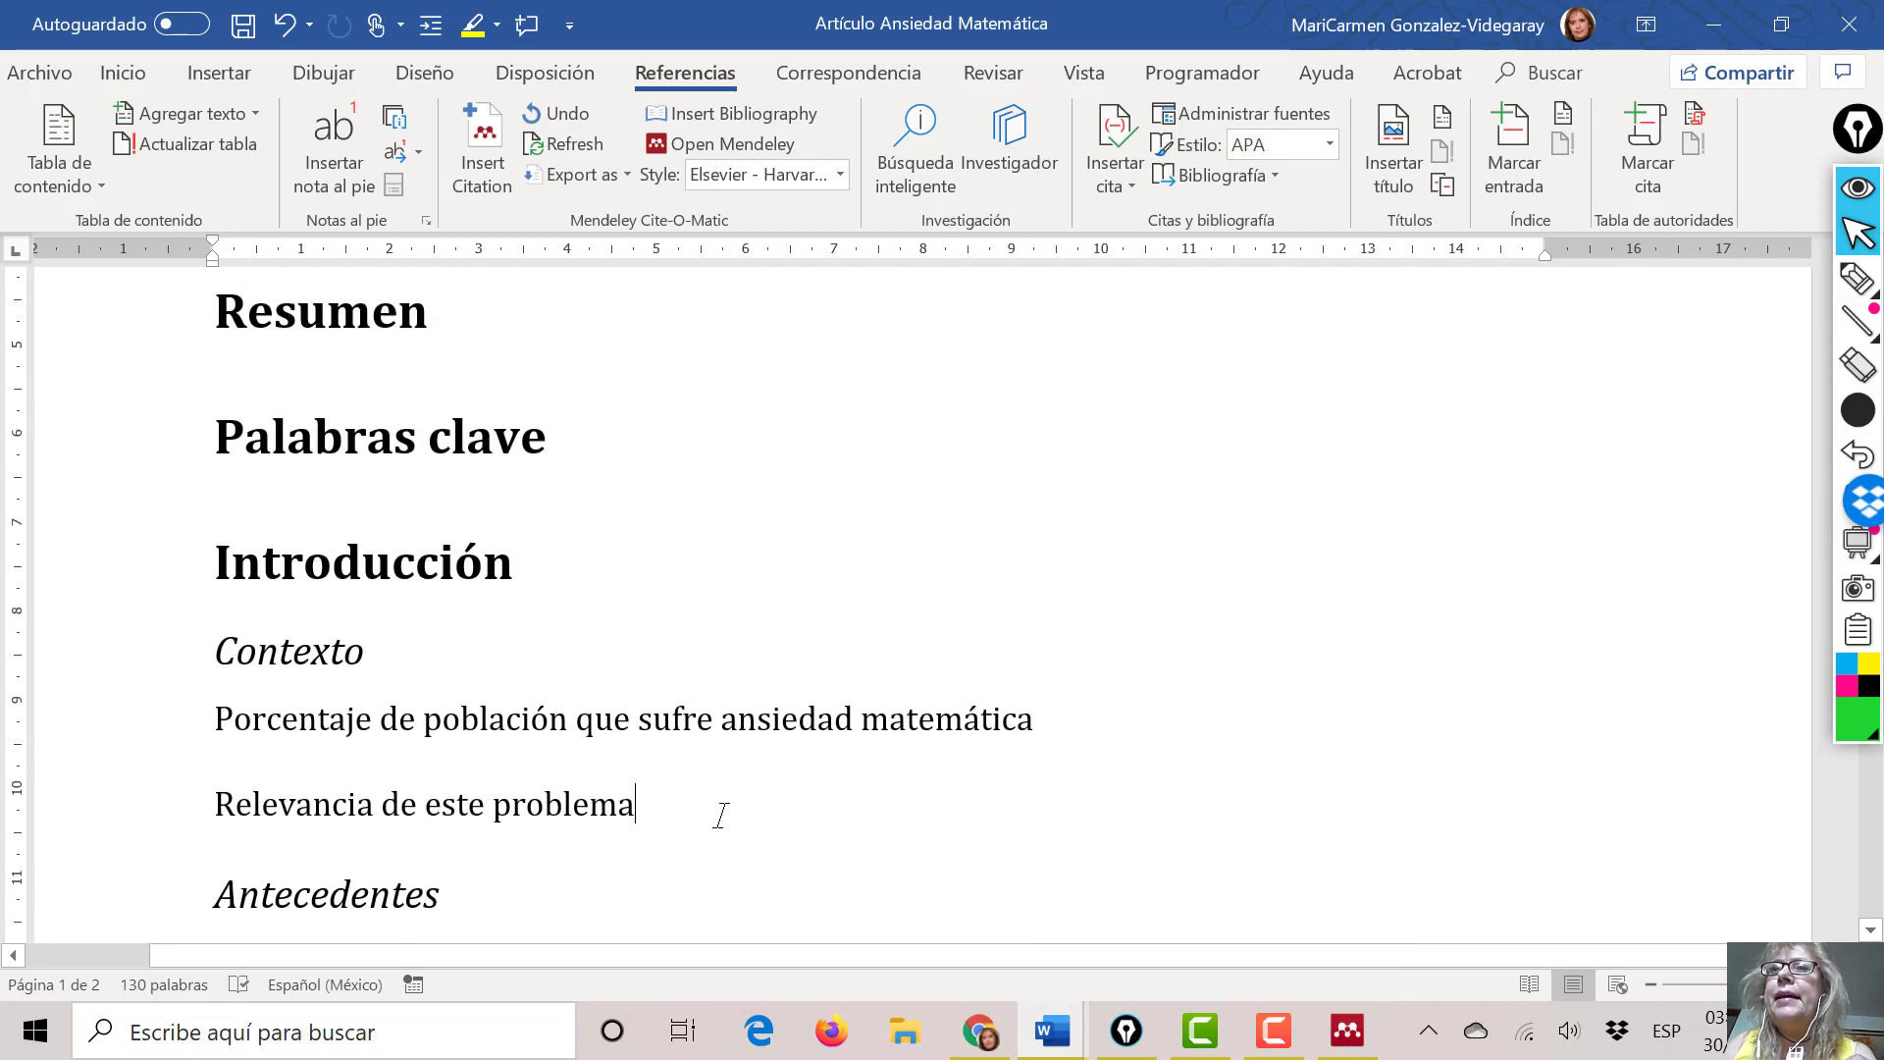
key("Return")
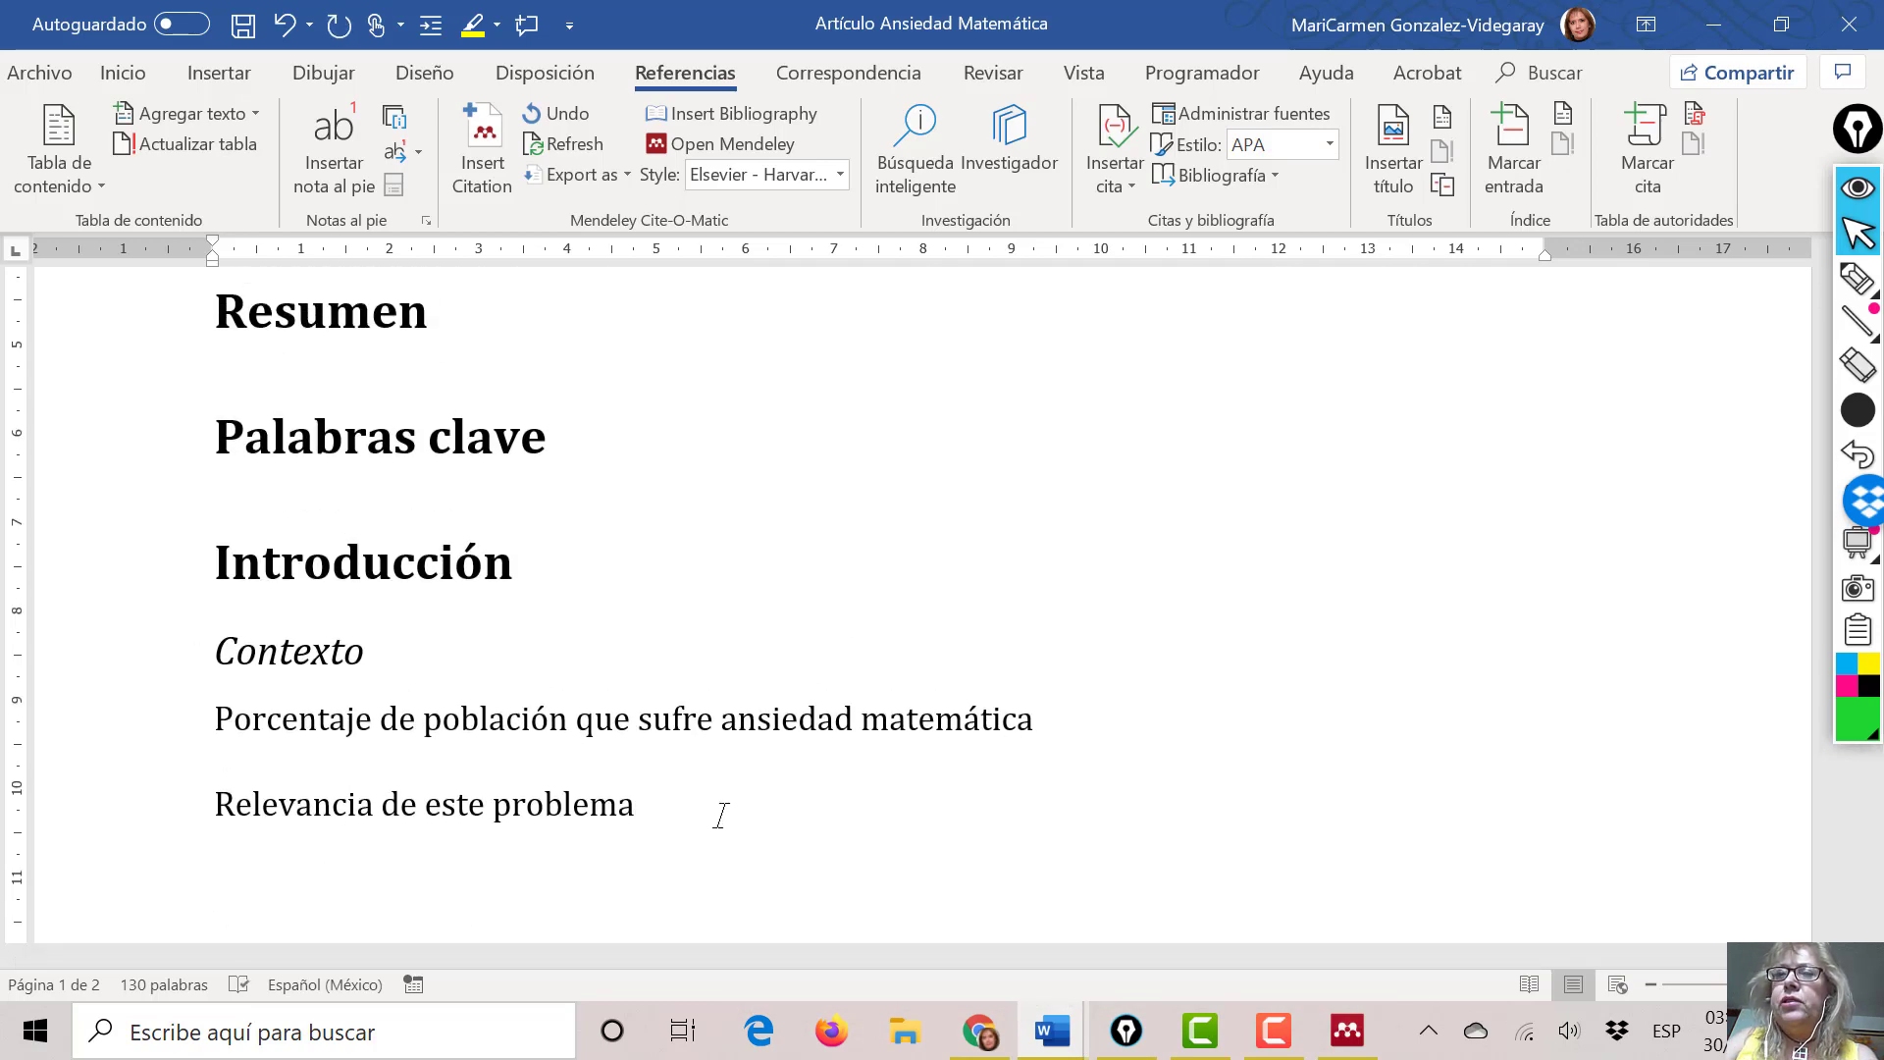
key("ctrl+v")
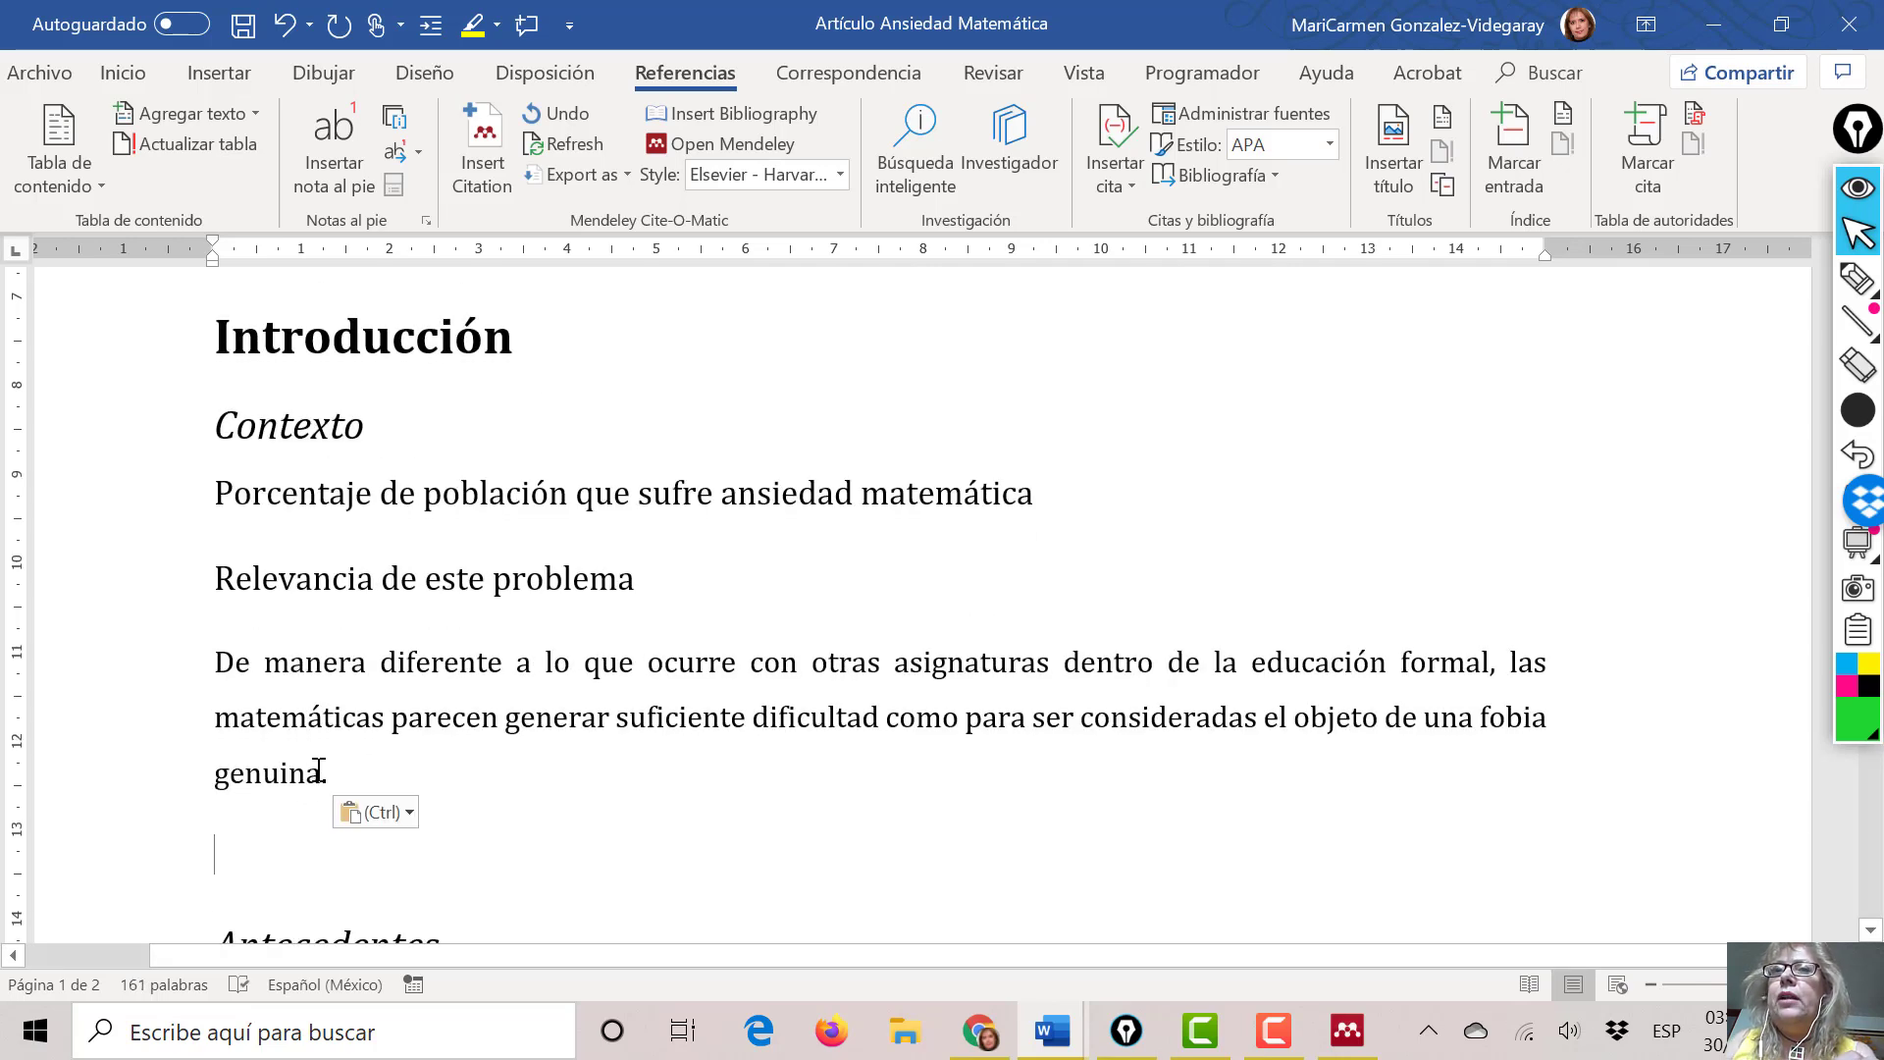
- Insert a Mendeley citation of the 2016 "Math anxiety: A review of its cognitive consequences" article before the period after "fobia genuina"
left_click(319, 769)
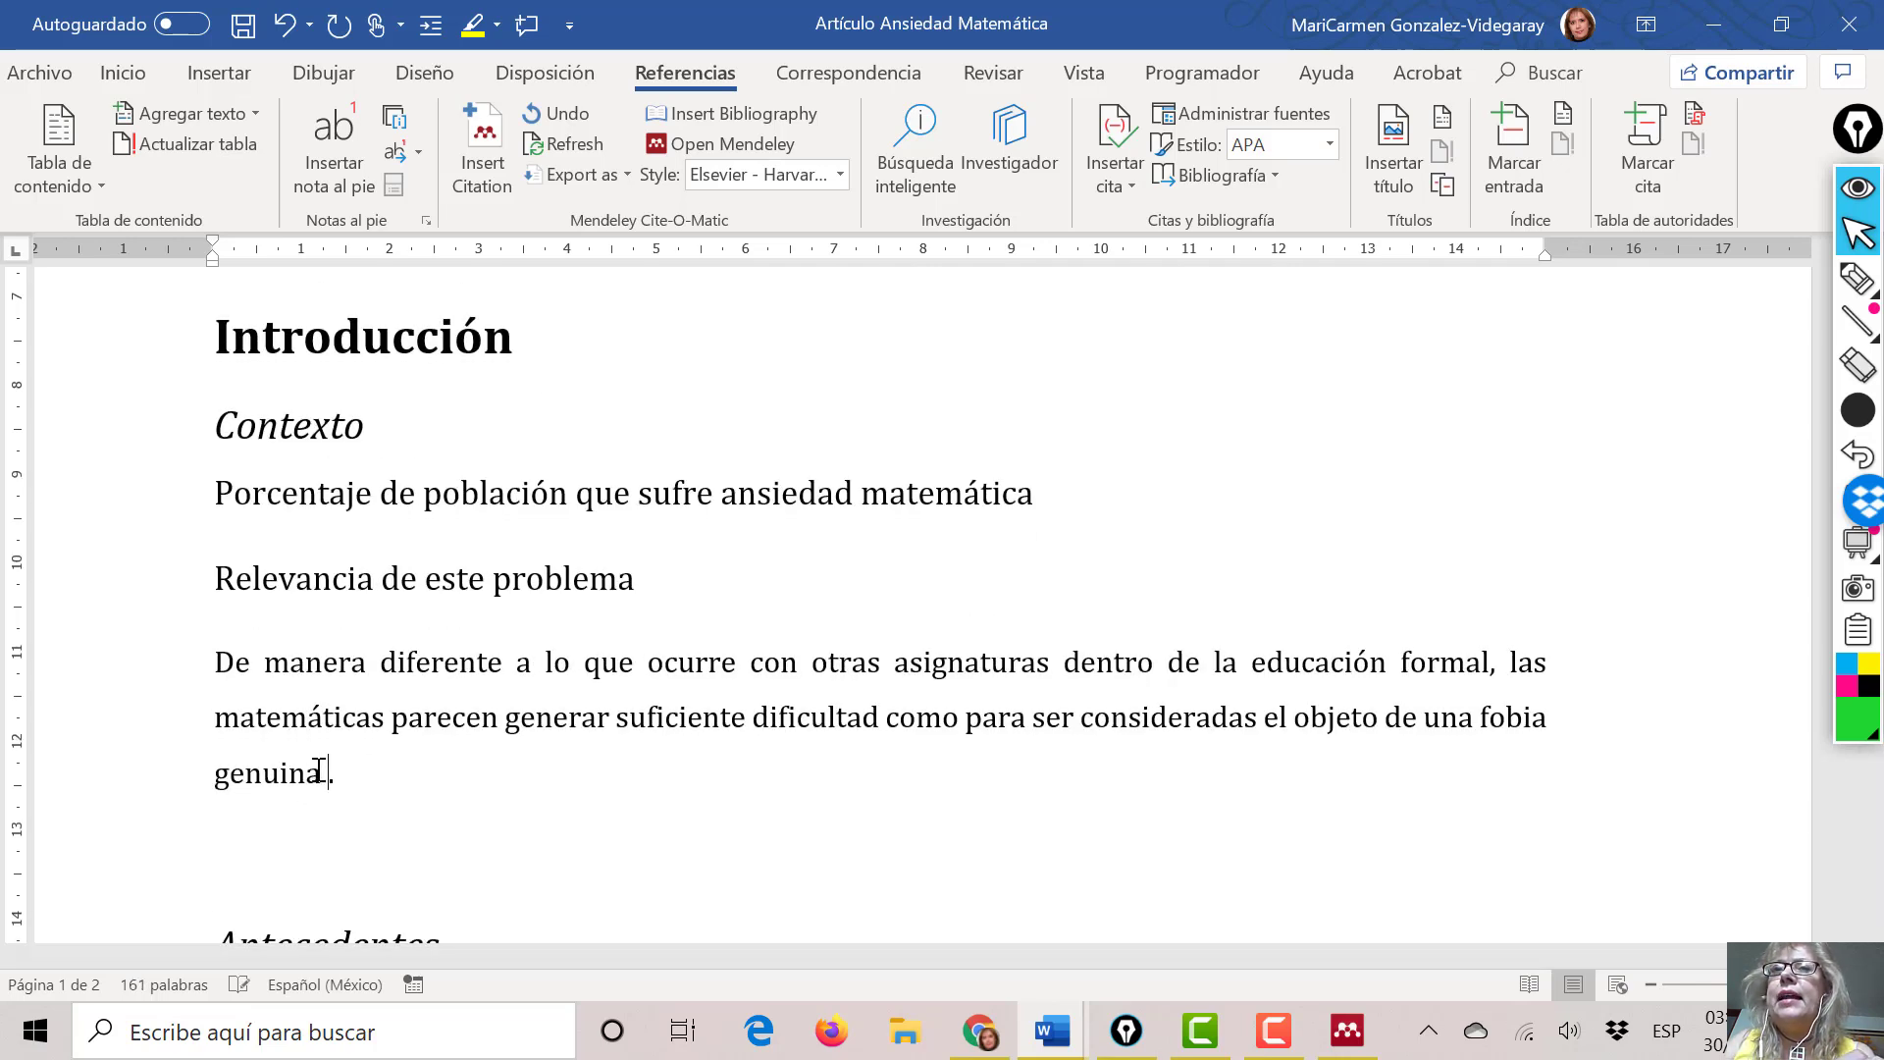
left_click(503, 186)
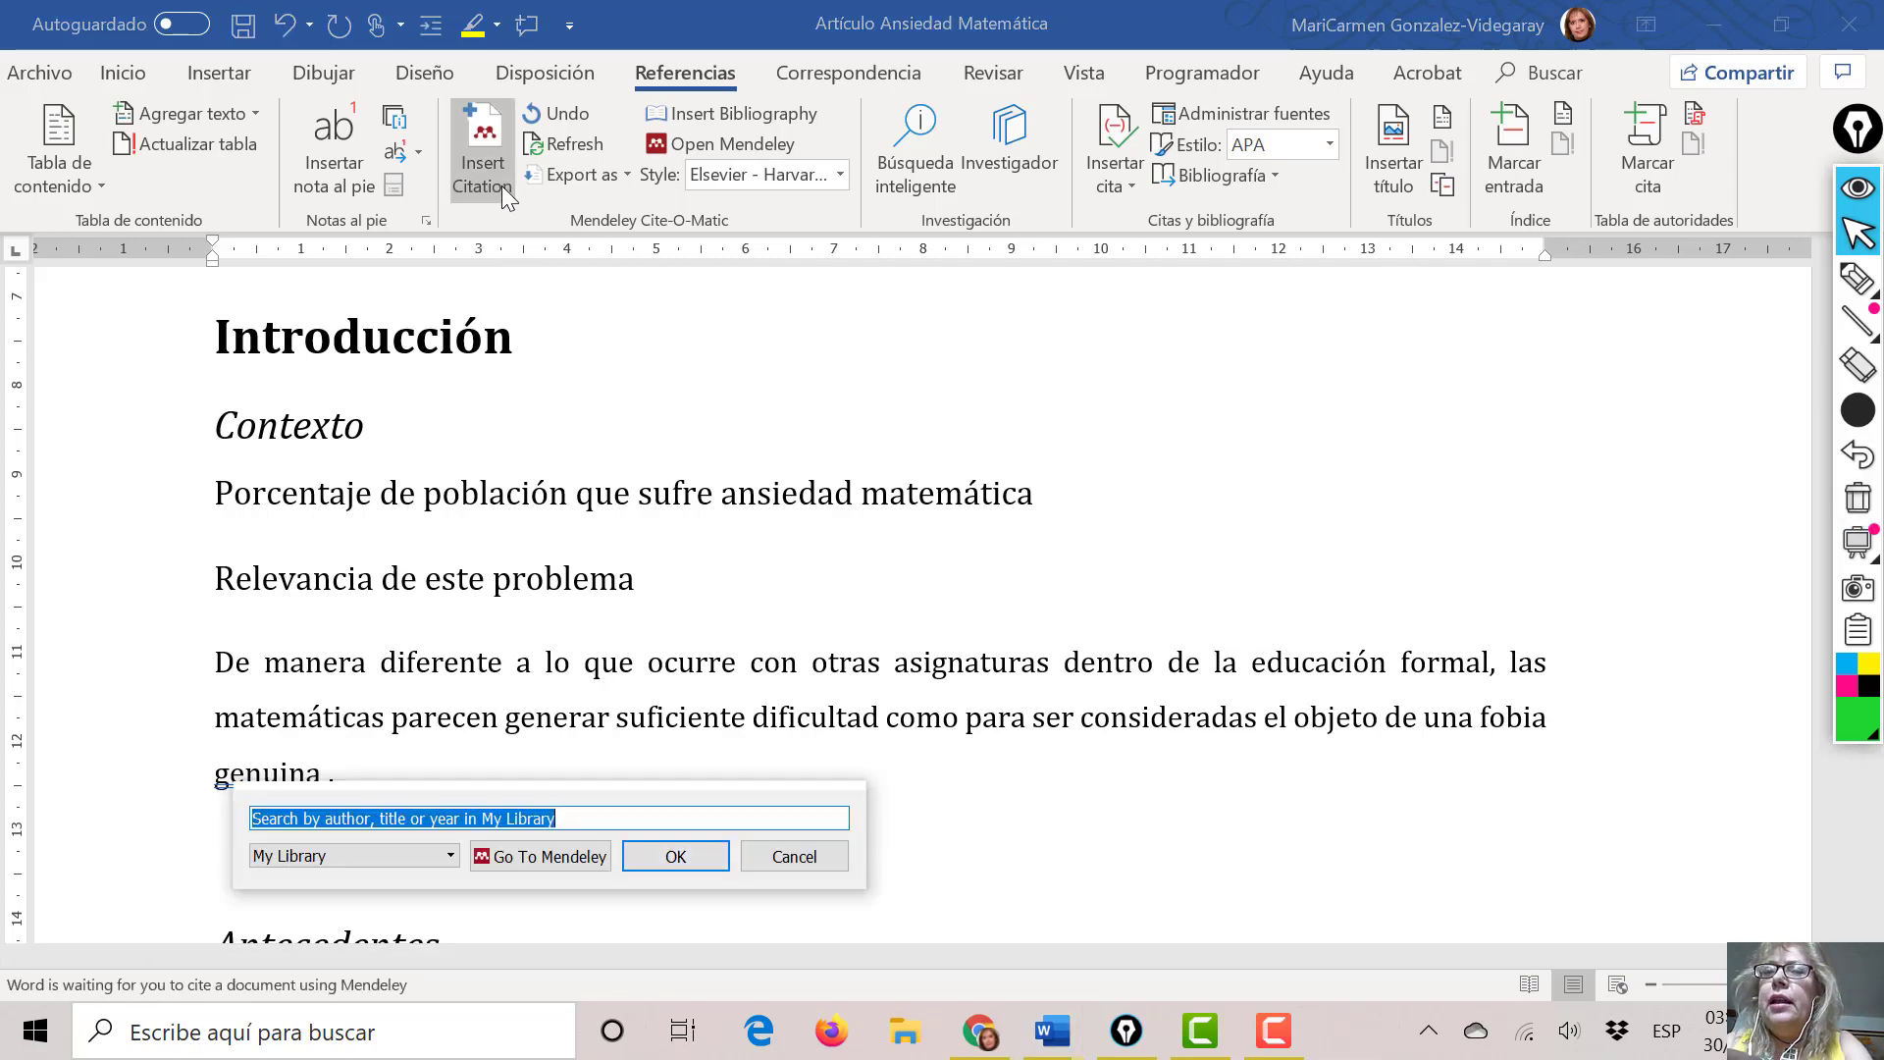
type("suár")
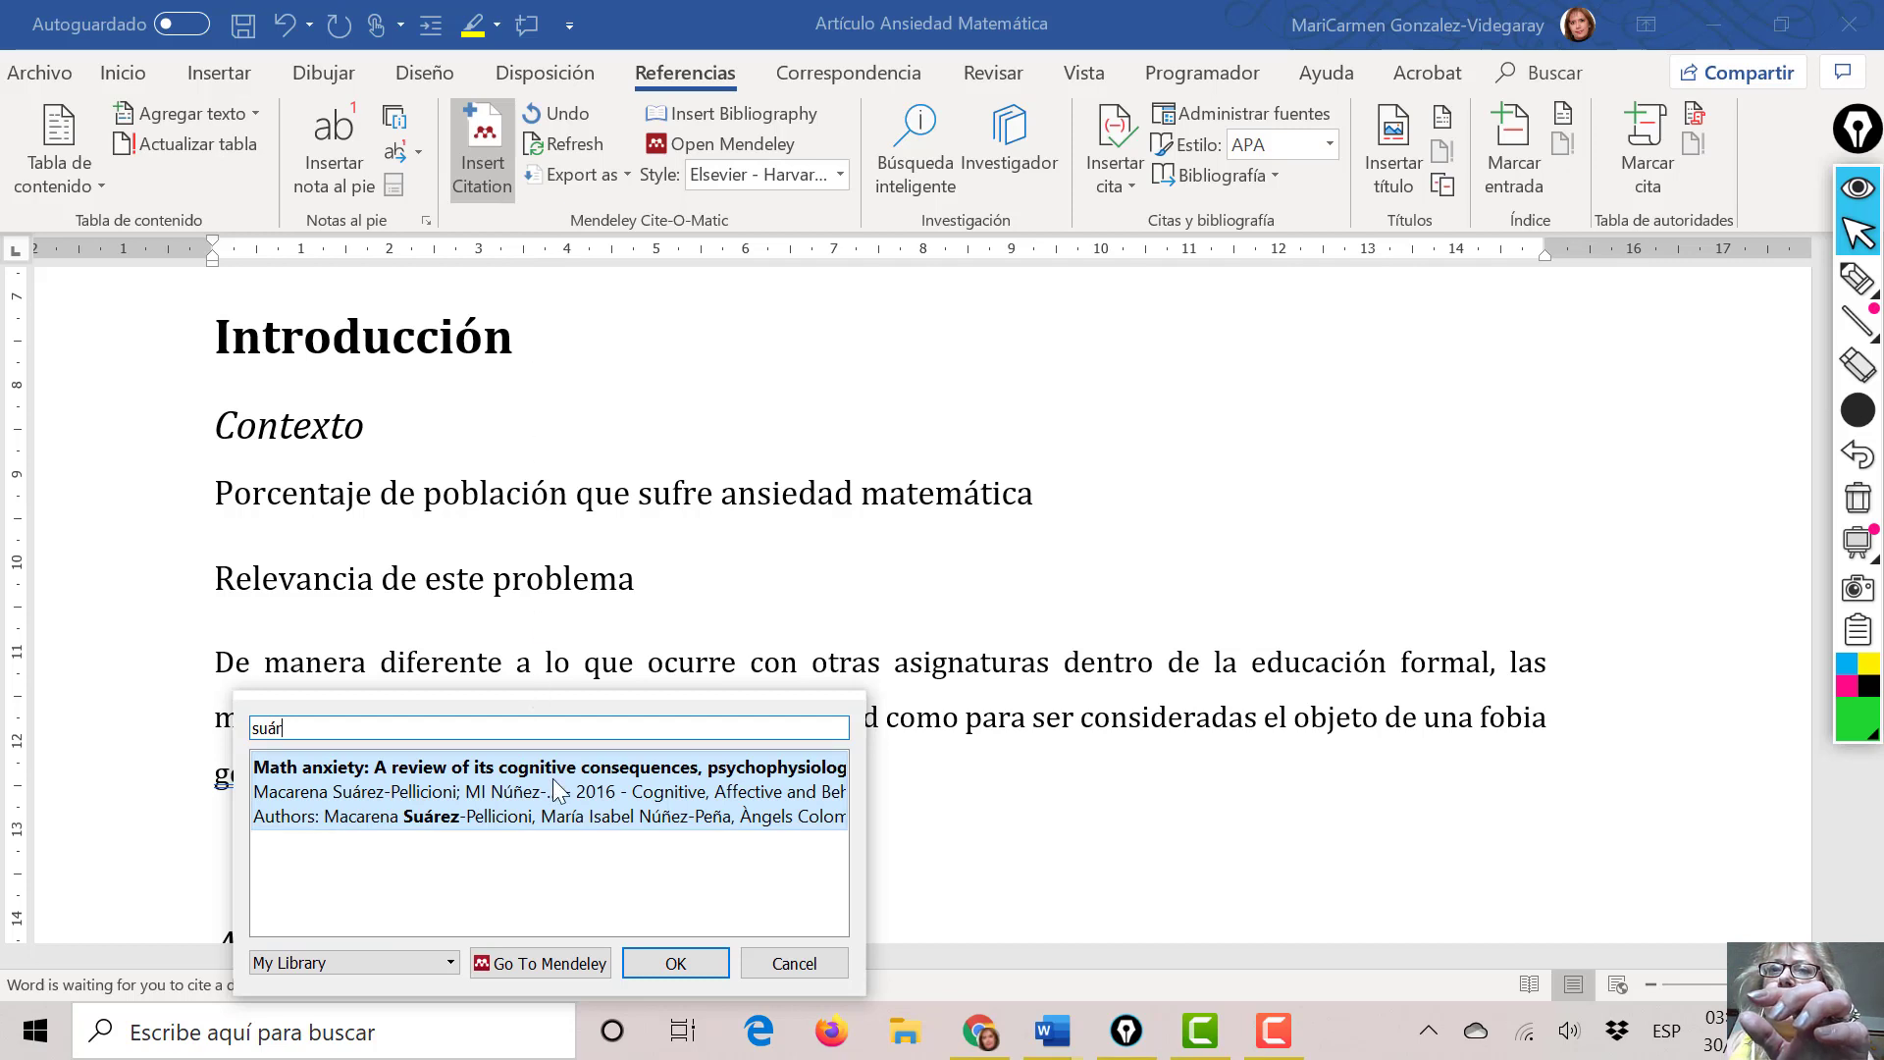
left_click(552, 780)
left_click(714, 776)
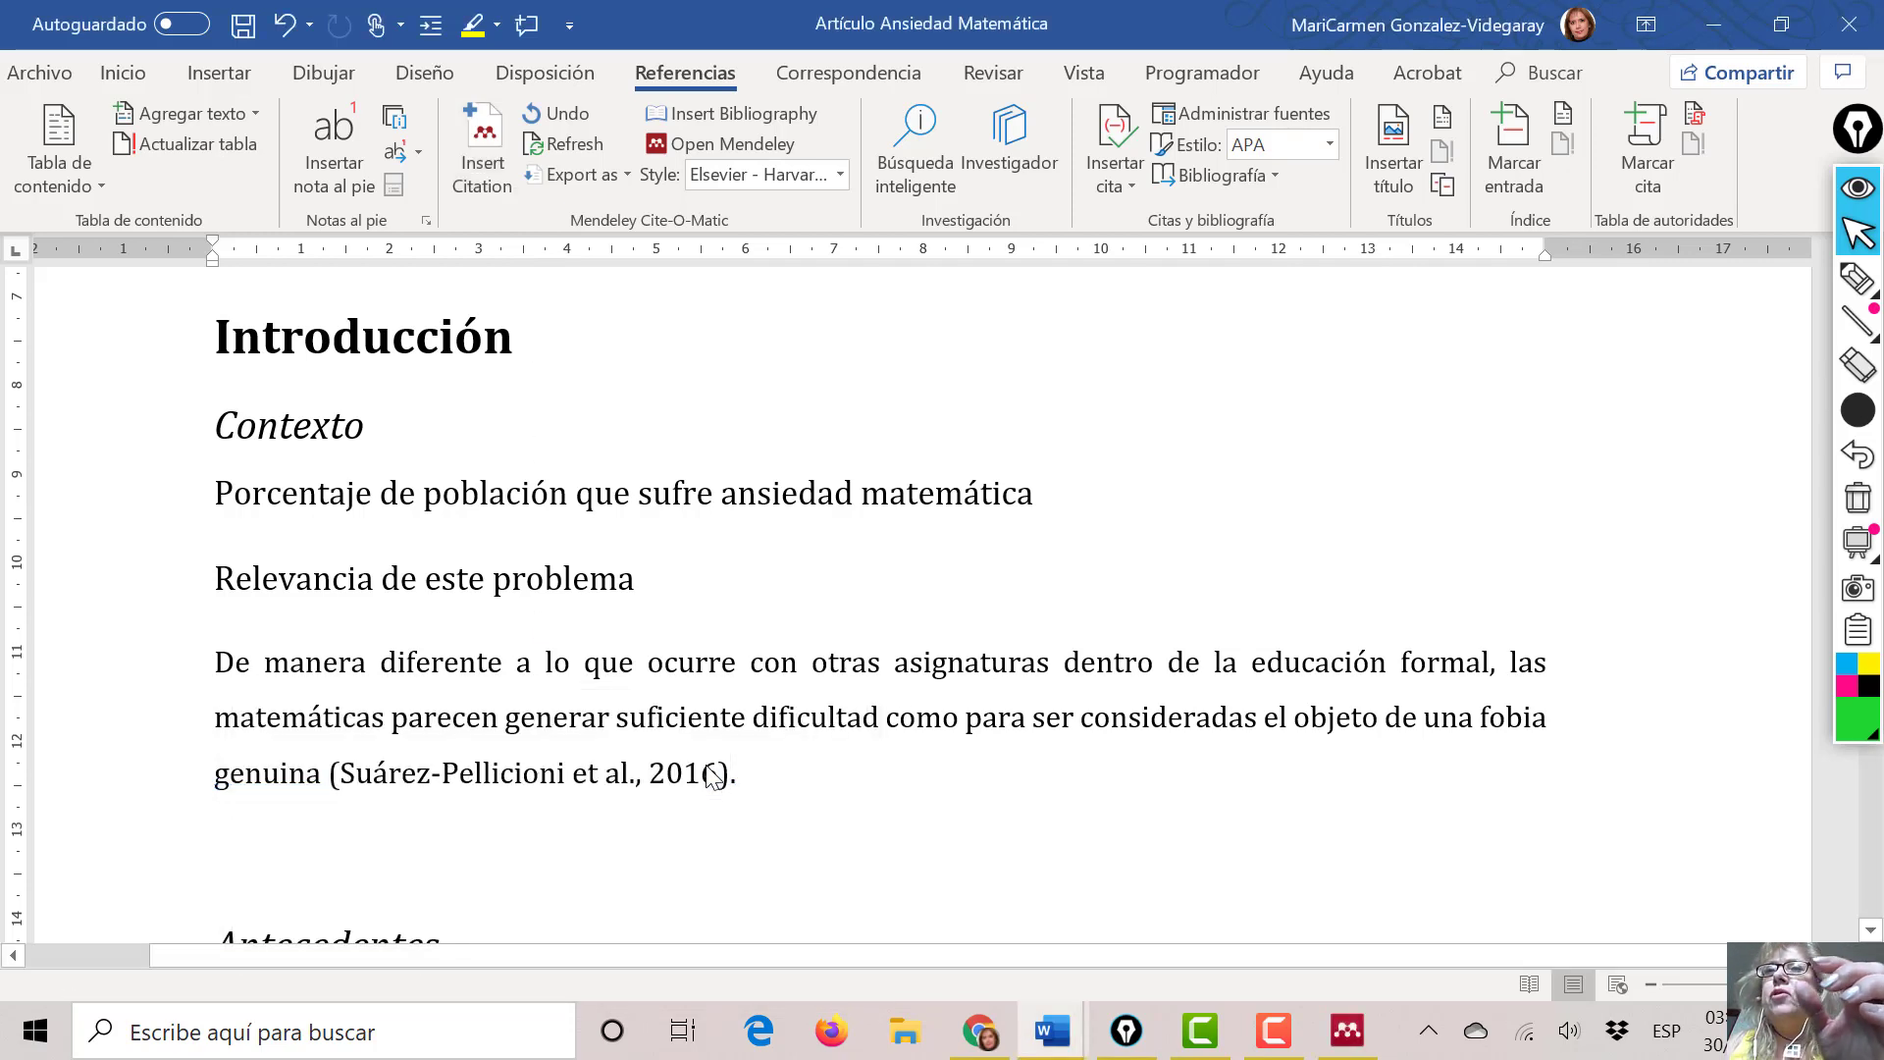
scroll(1080, 738, "down", 6)
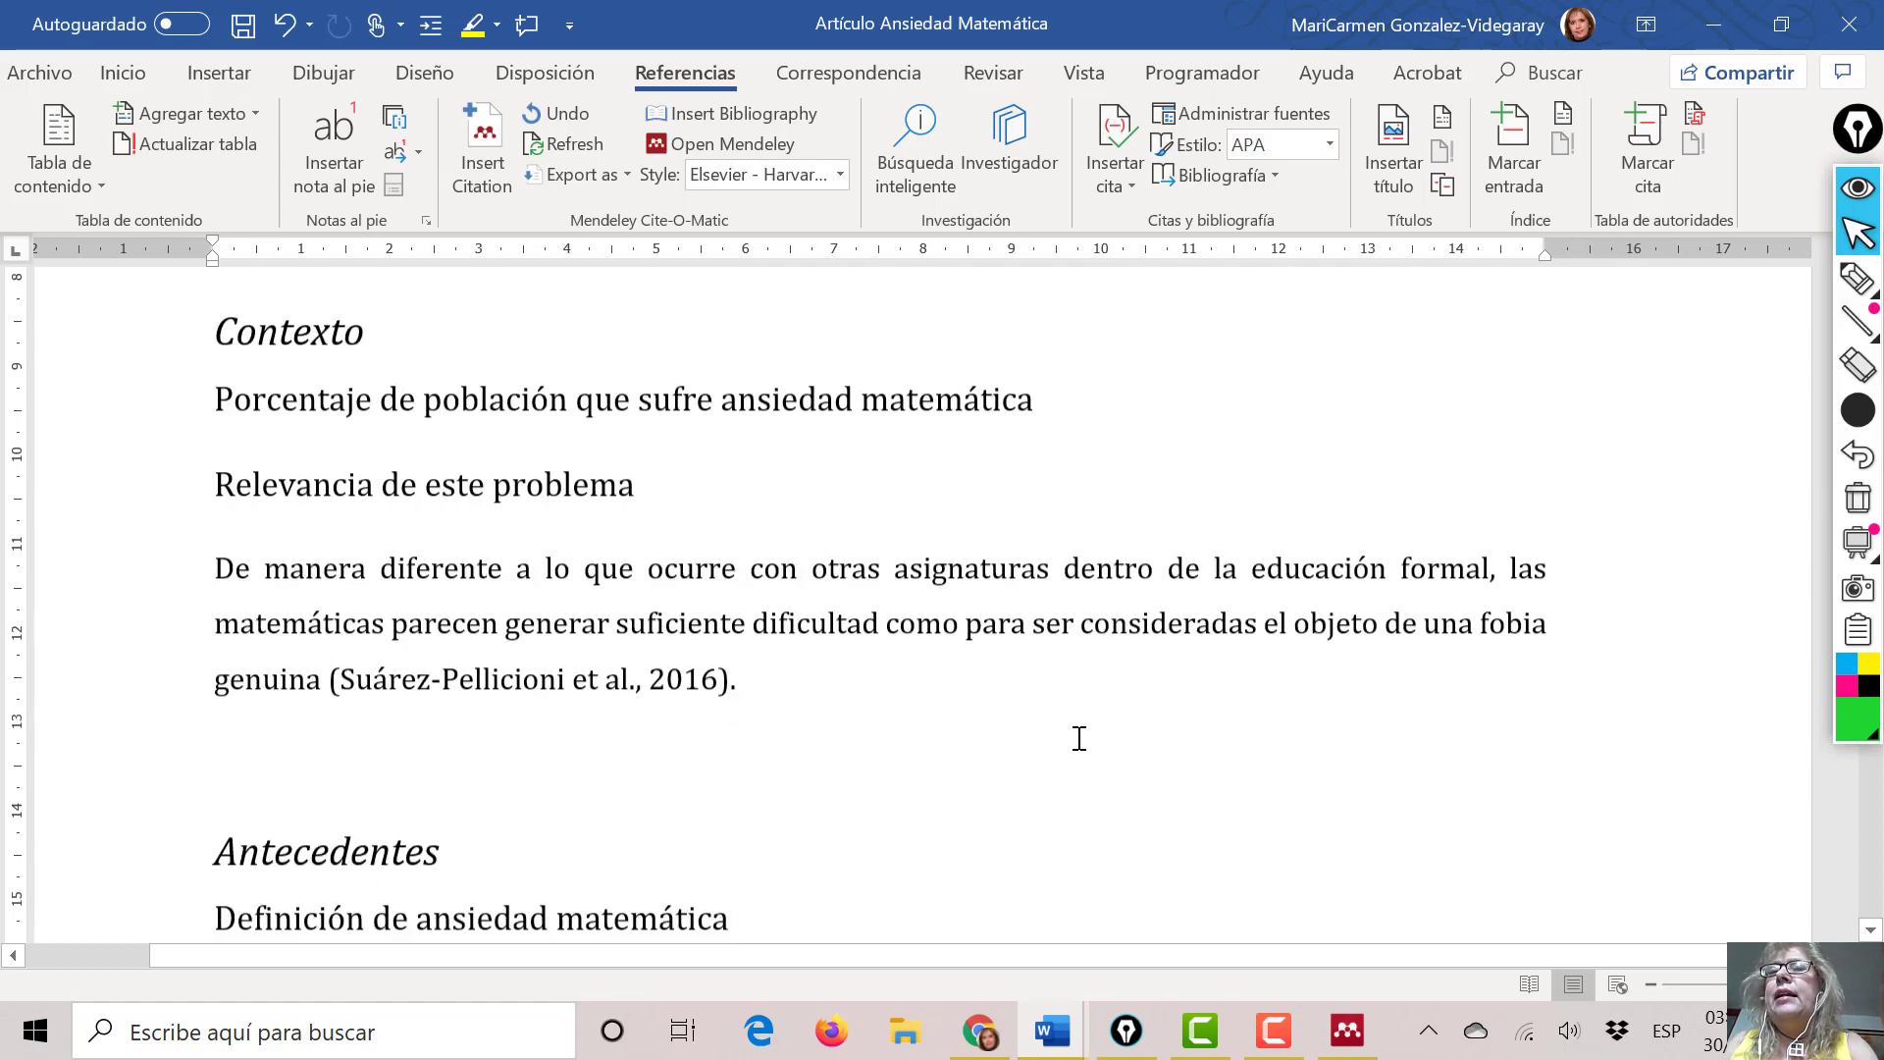